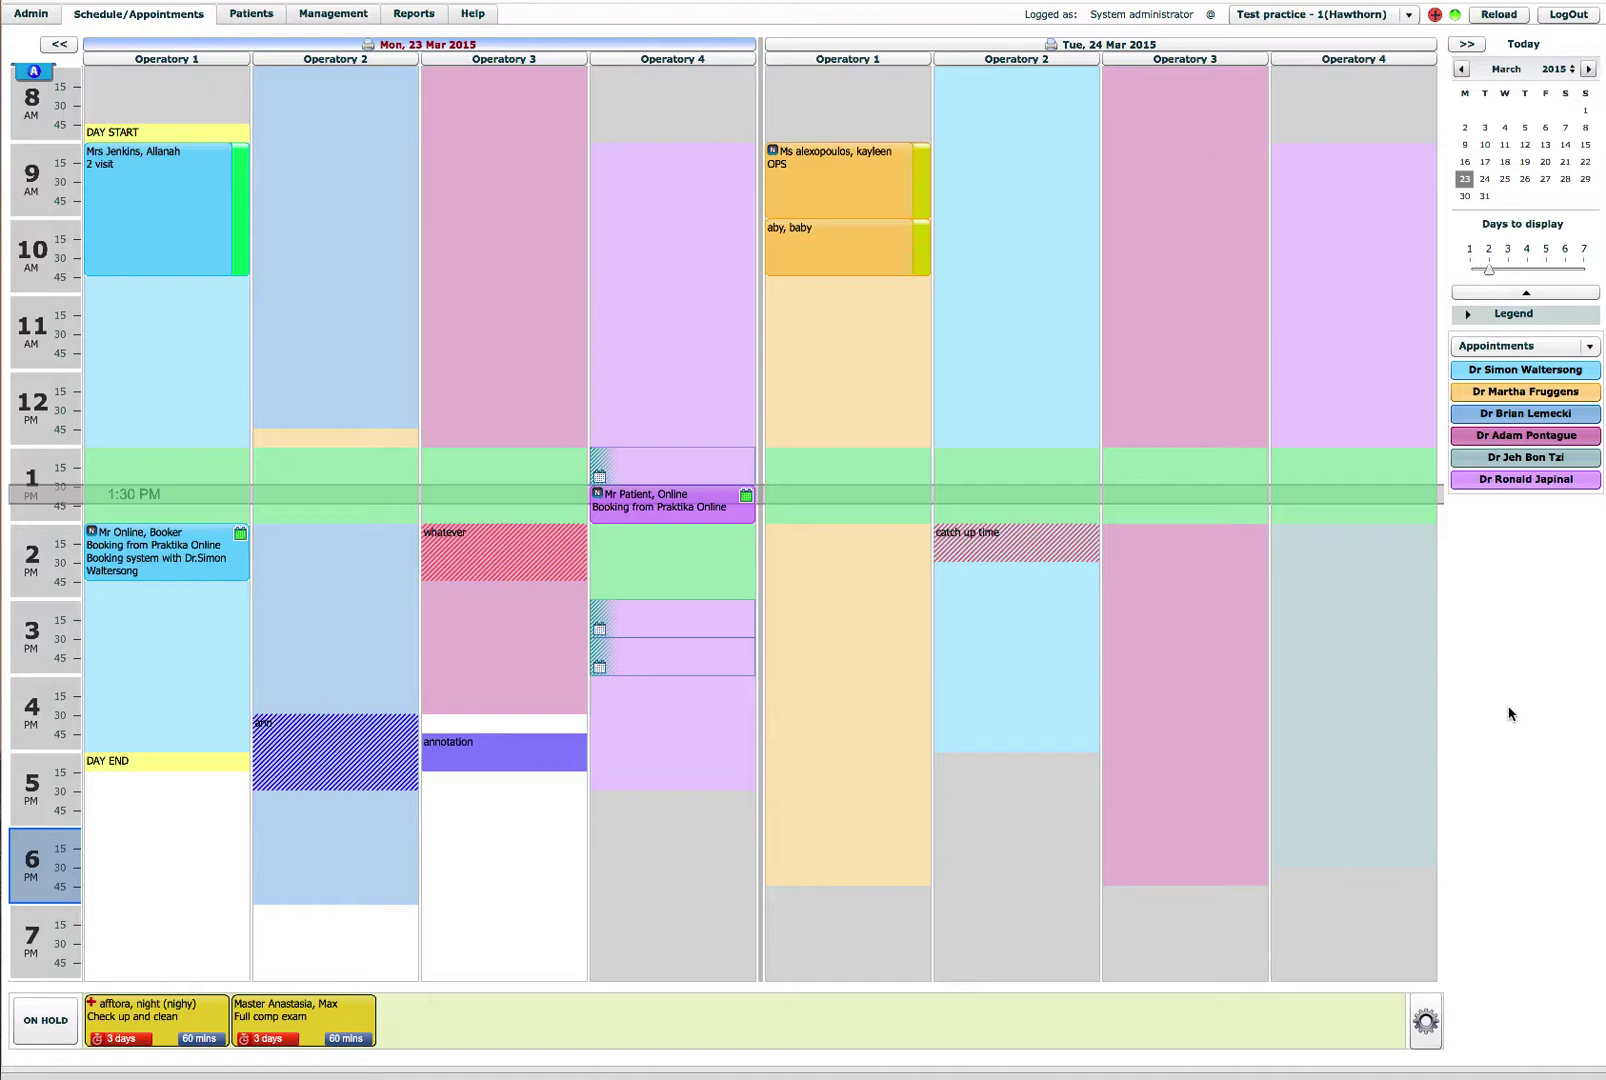
Step: Show Tuesday 24 and Wednesday 25 March and switch to the Providers schedule mode
{"action": "left_click", "coordinate": [1485, 180]}
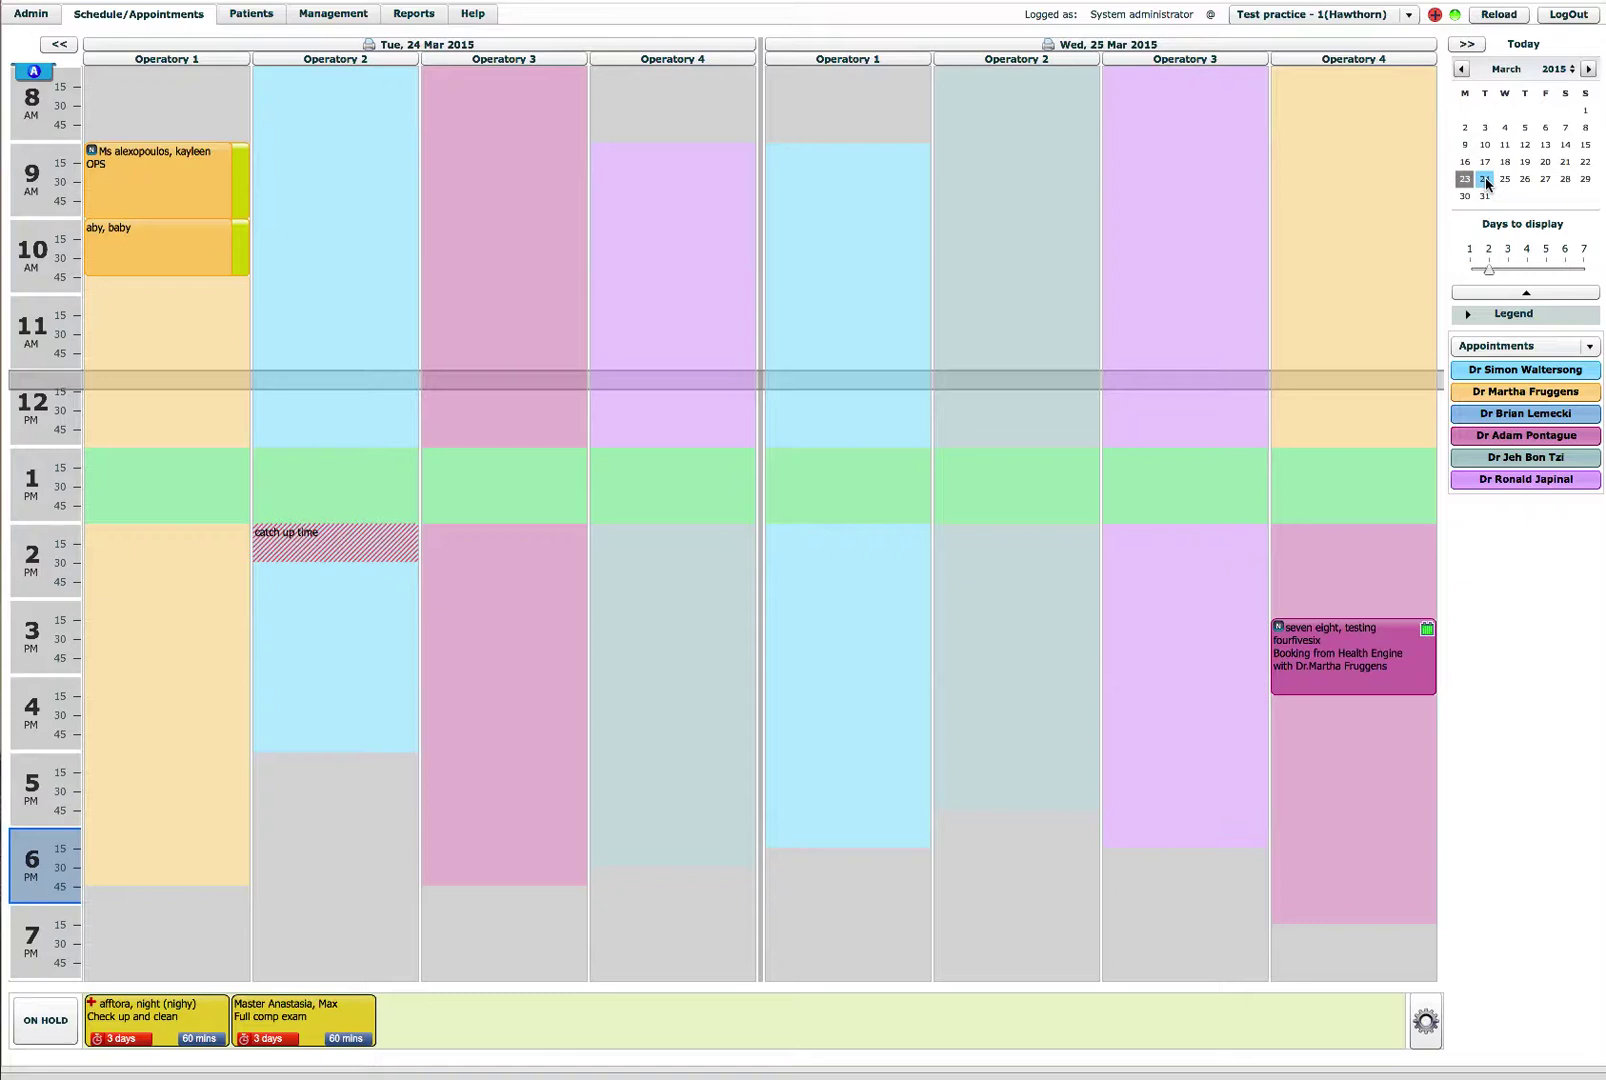
{"action": "left_click", "coordinate": [1524, 346]}
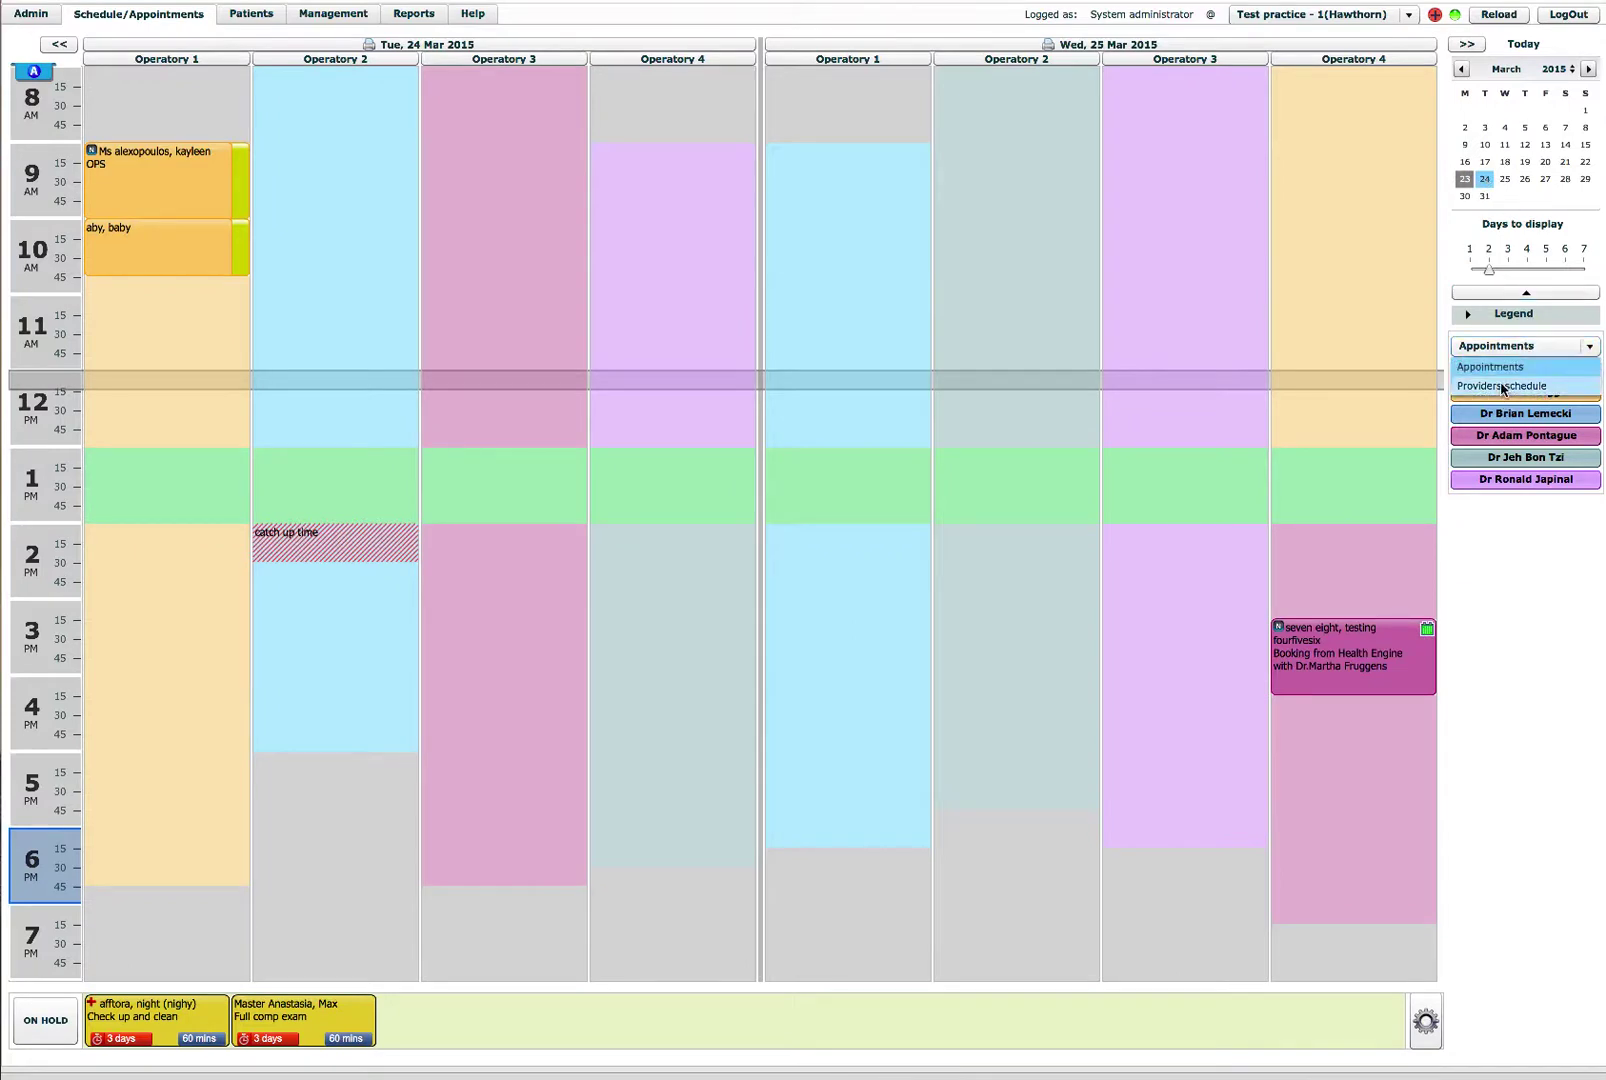
{"action": "left_click", "coordinate": [1502, 387]}
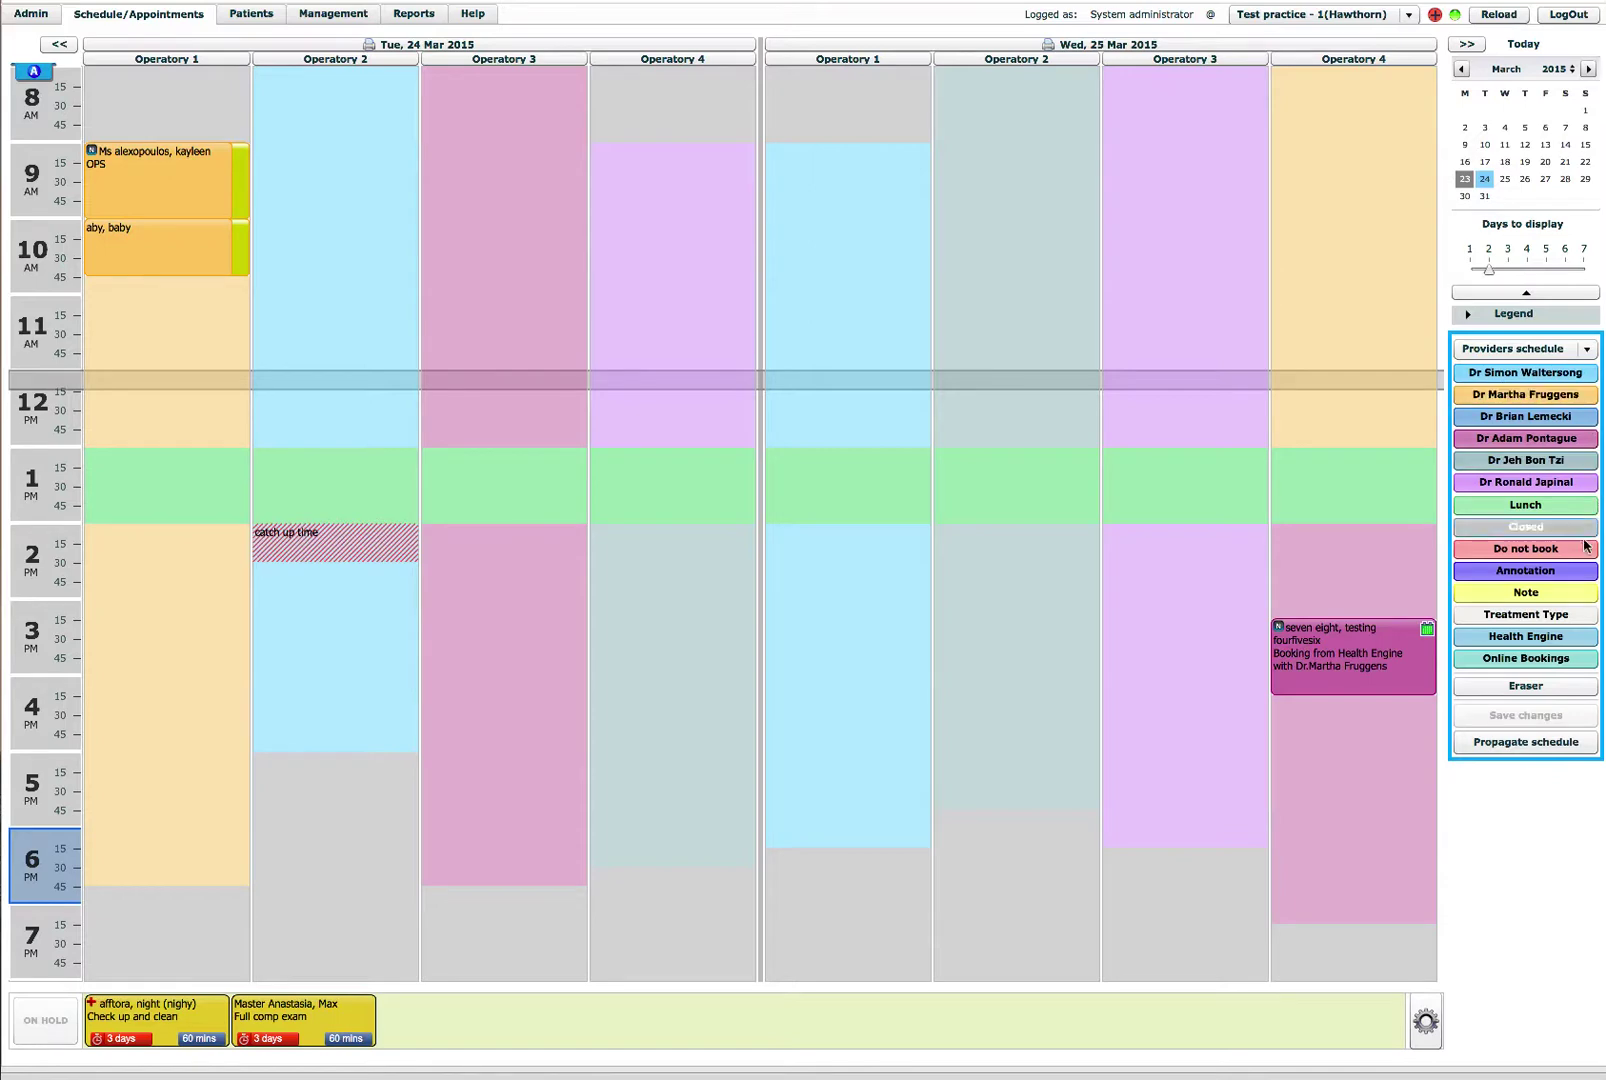
Step: With Online Bookings as the schedule type, paint Tuesday's Operatory 1 from 10:45 AM through 12:45 PM
{"action": "left_click", "coordinate": [1524, 660]}
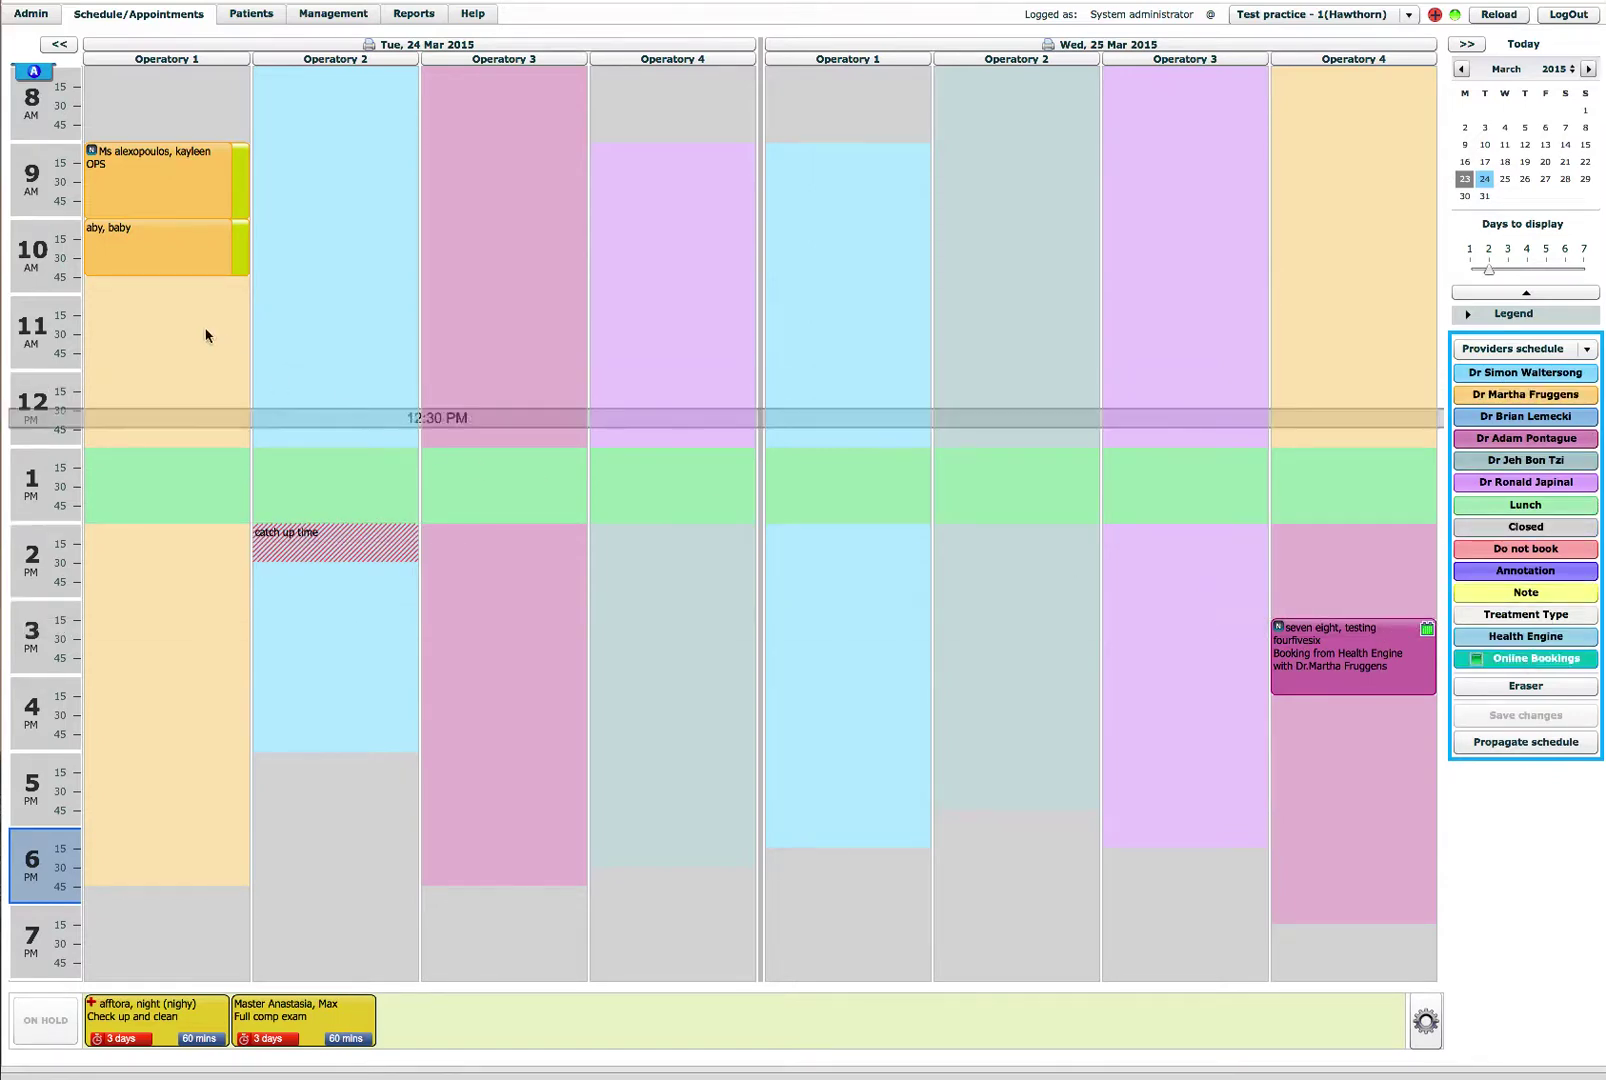
{"action": "left_click", "coordinate": [156, 290]}
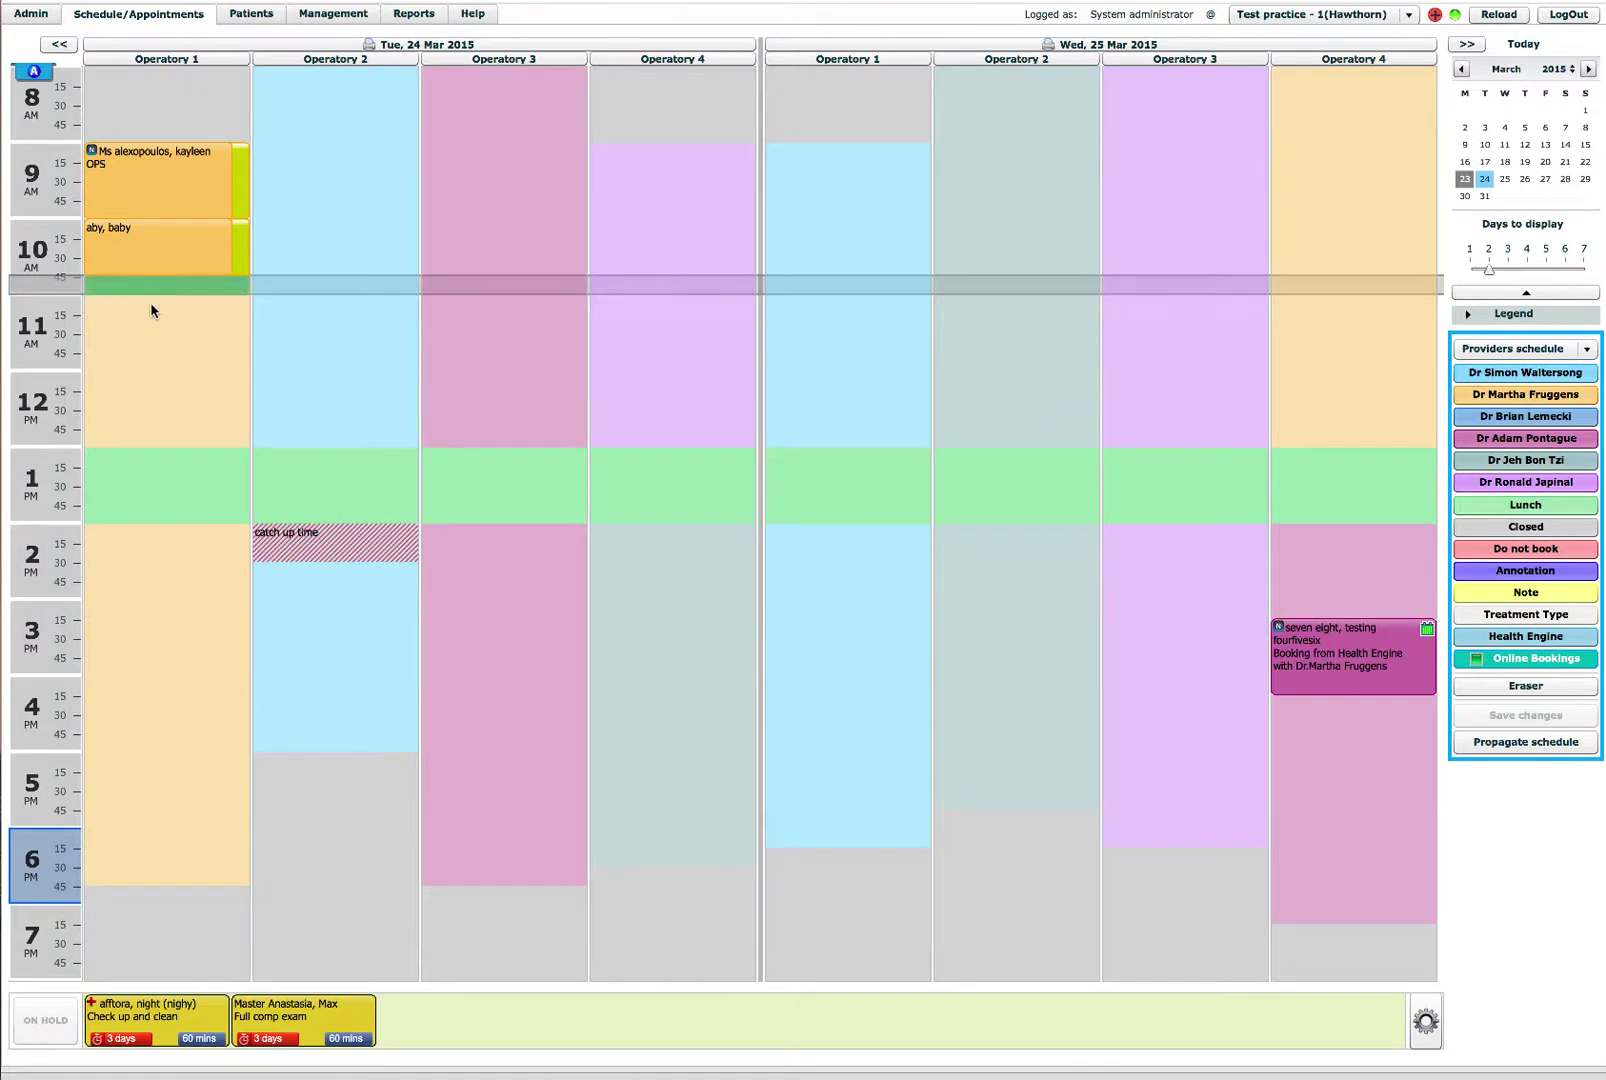
{"action": "left_click", "coordinate": [151, 316]}
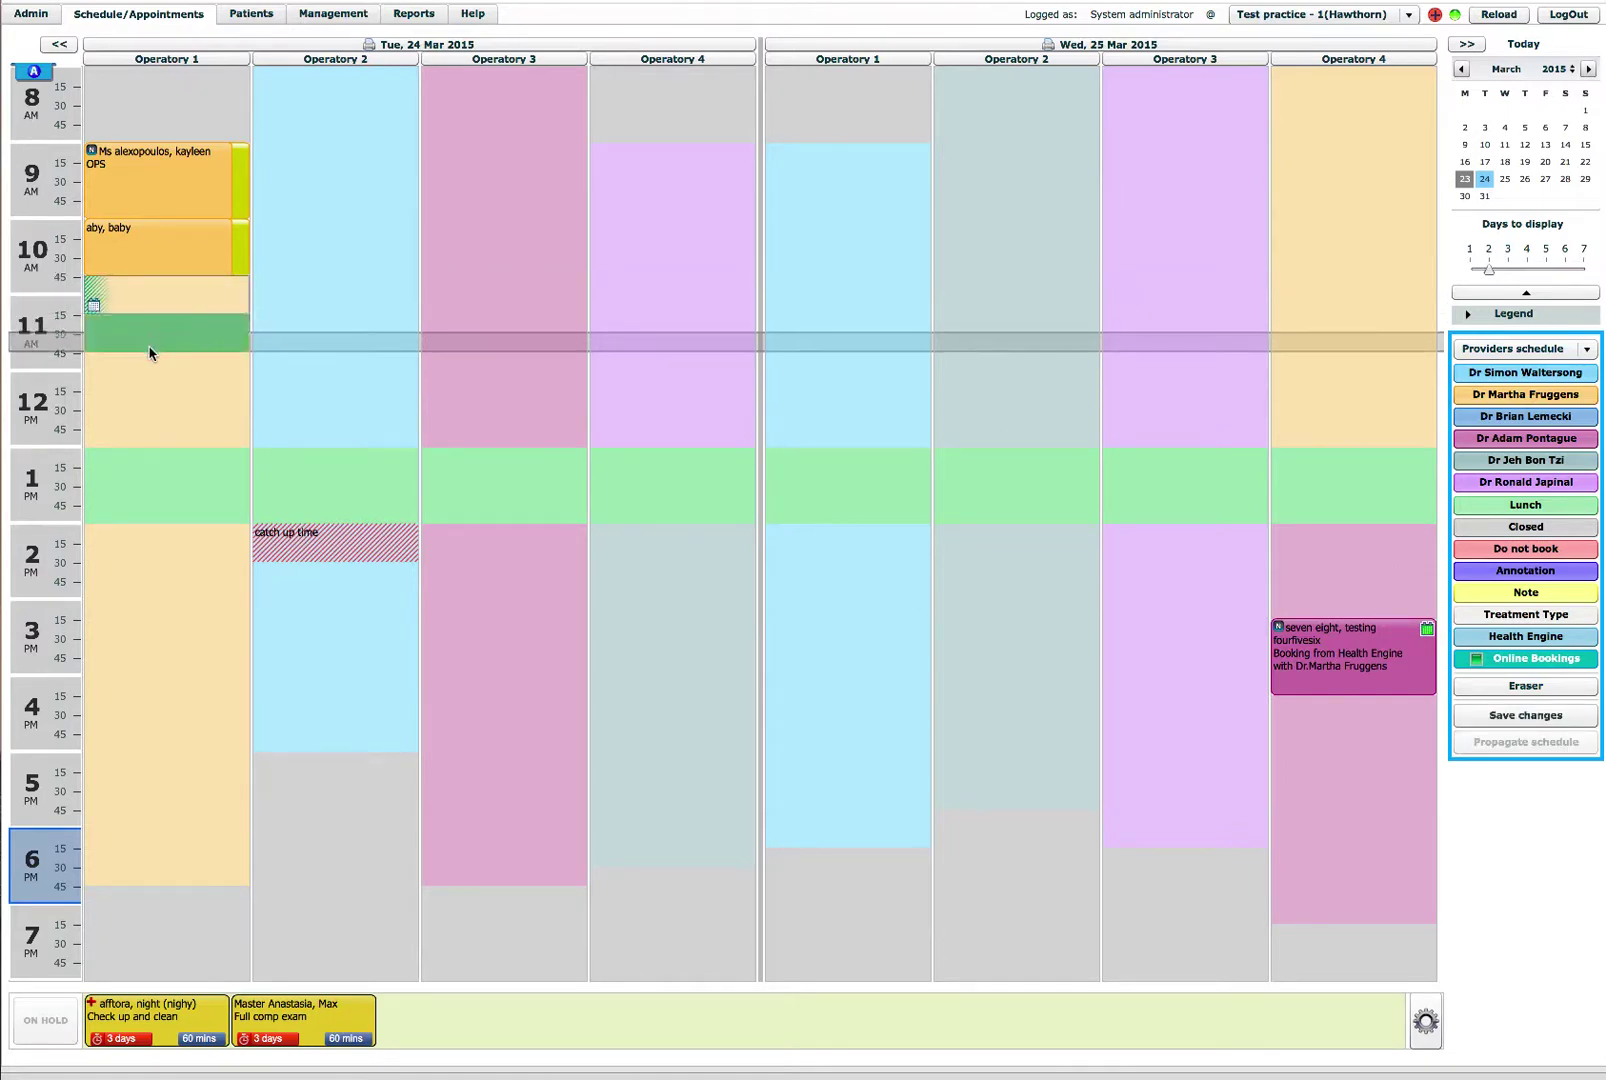
{"action": "left_click", "coordinate": [150, 348]}
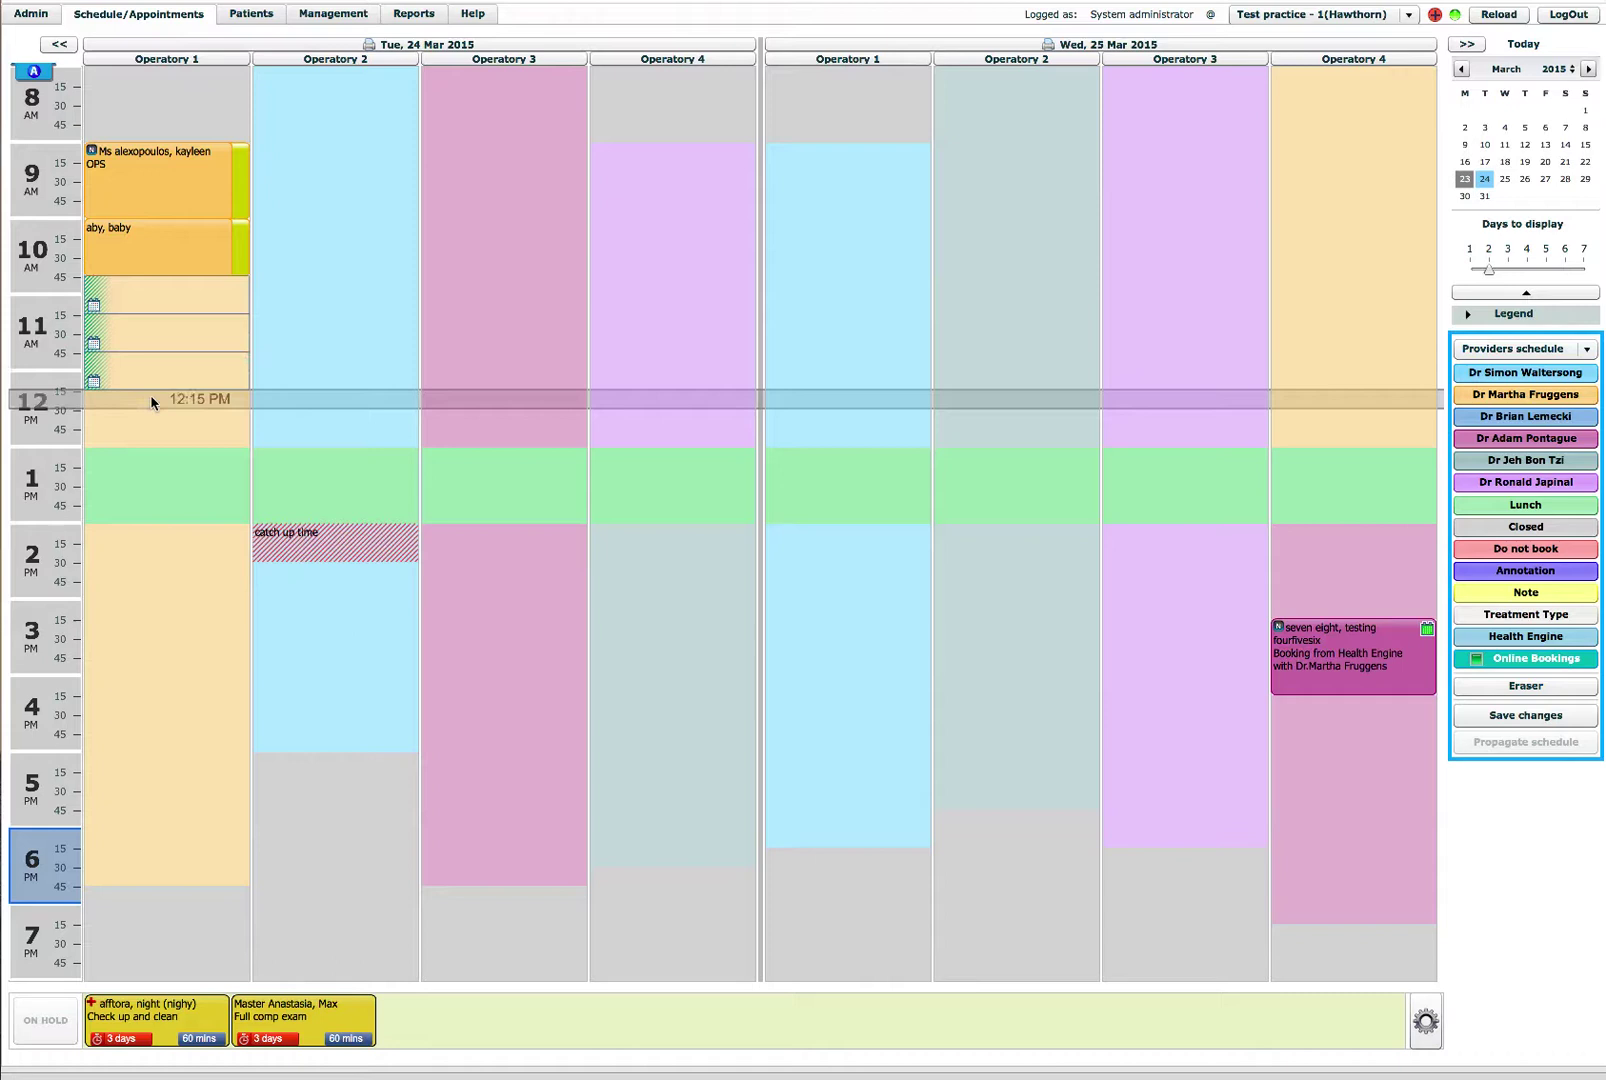
{"action": "left_click_drag", "start_coordinate": [151, 398], "coordinate": [152, 440]}
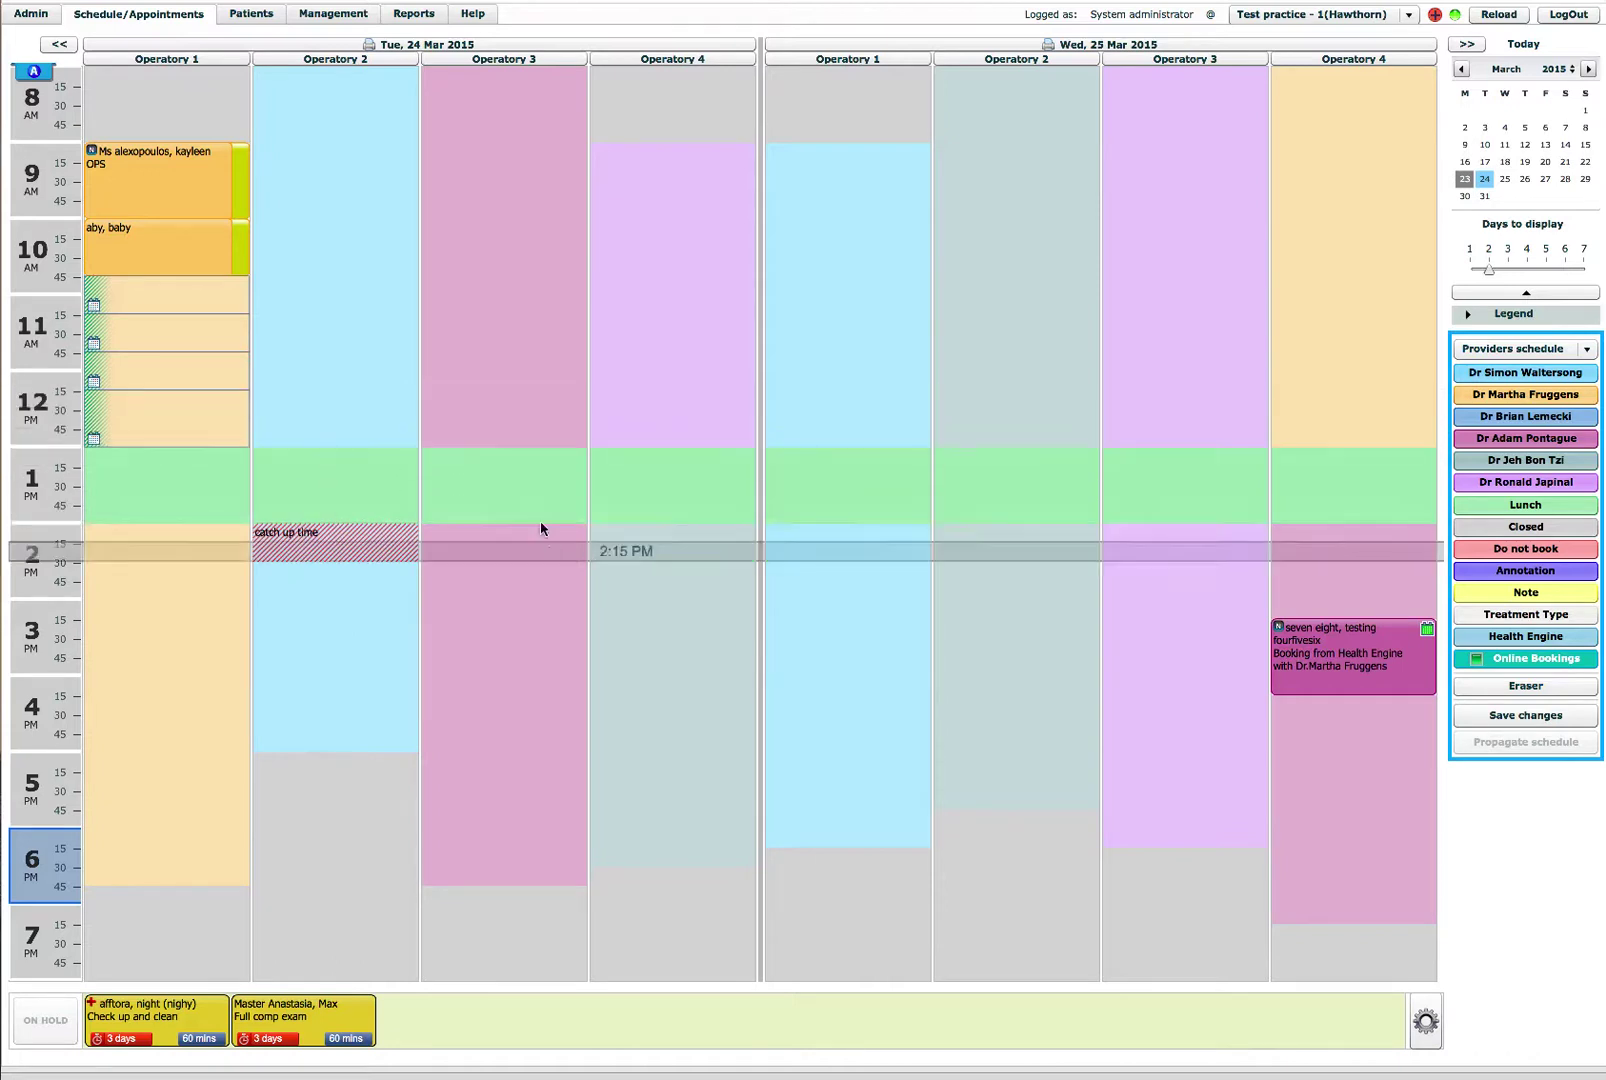
Step: Paint Tuesday's Operatory 2 from 2:30 to 4:45 PM and Operatory 3 from 9:00 to 9:45 AM
{"action": "left_click", "coordinate": [319, 567]}
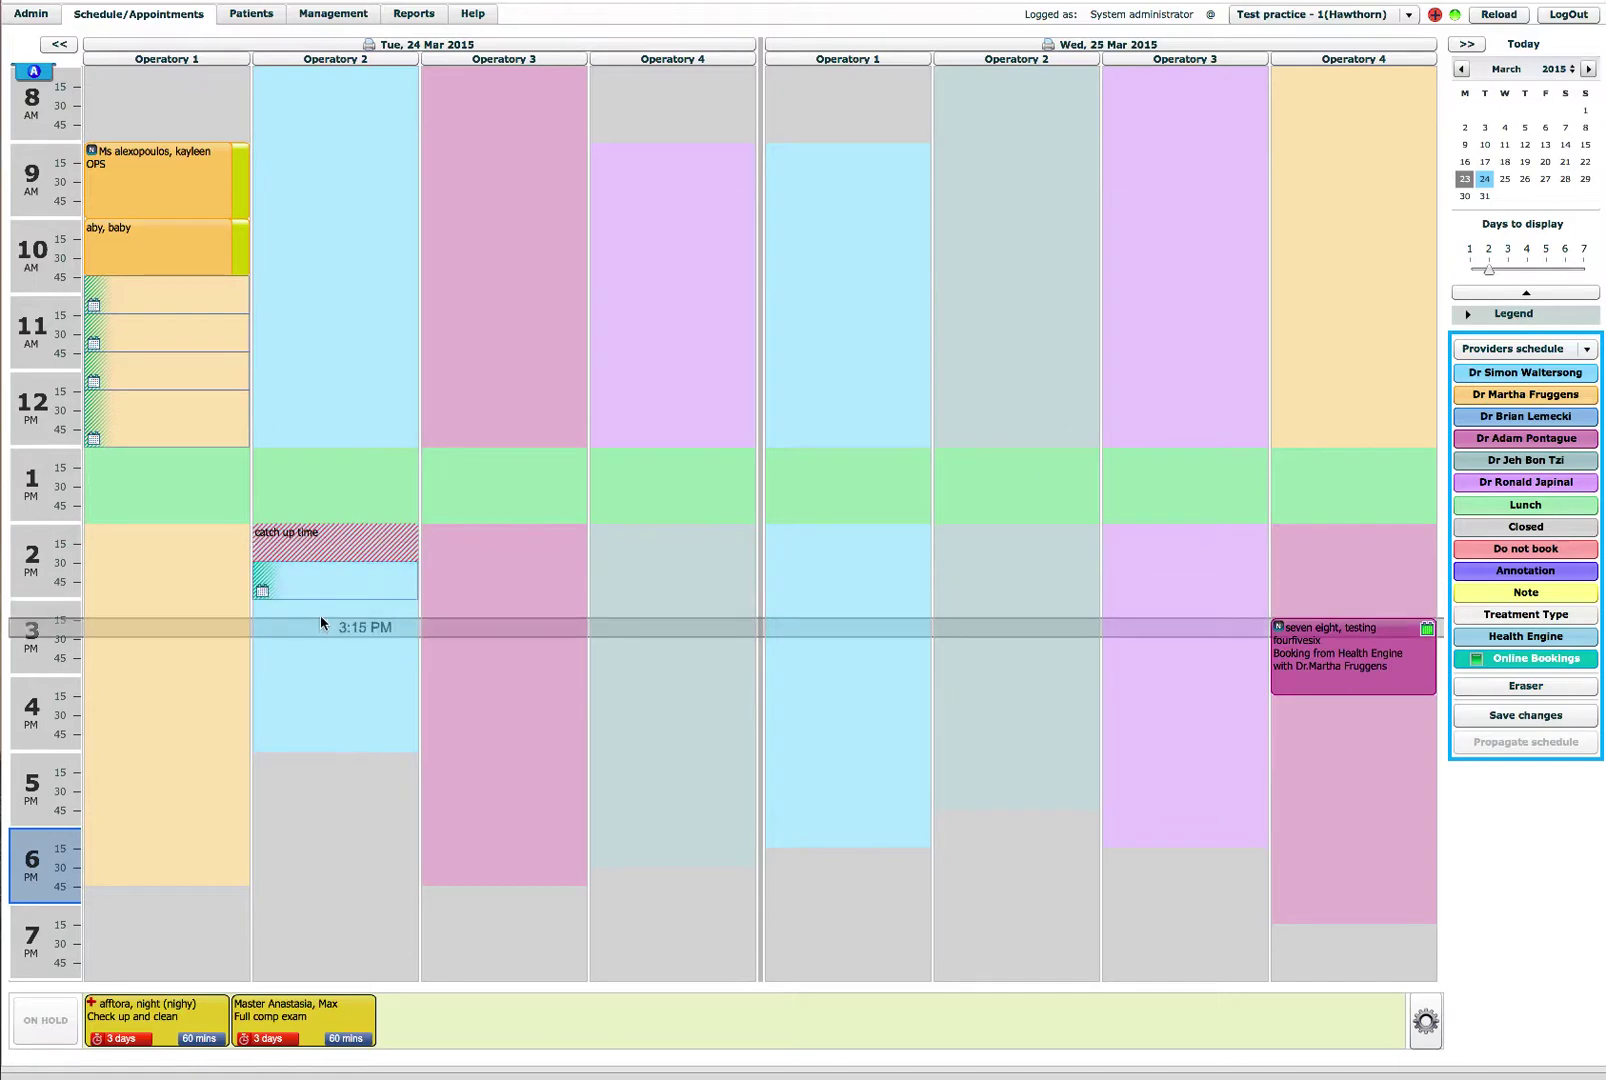
{"action": "left_click_drag", "start_coordinate": [320, 614], "coordinate": [320, 635]}
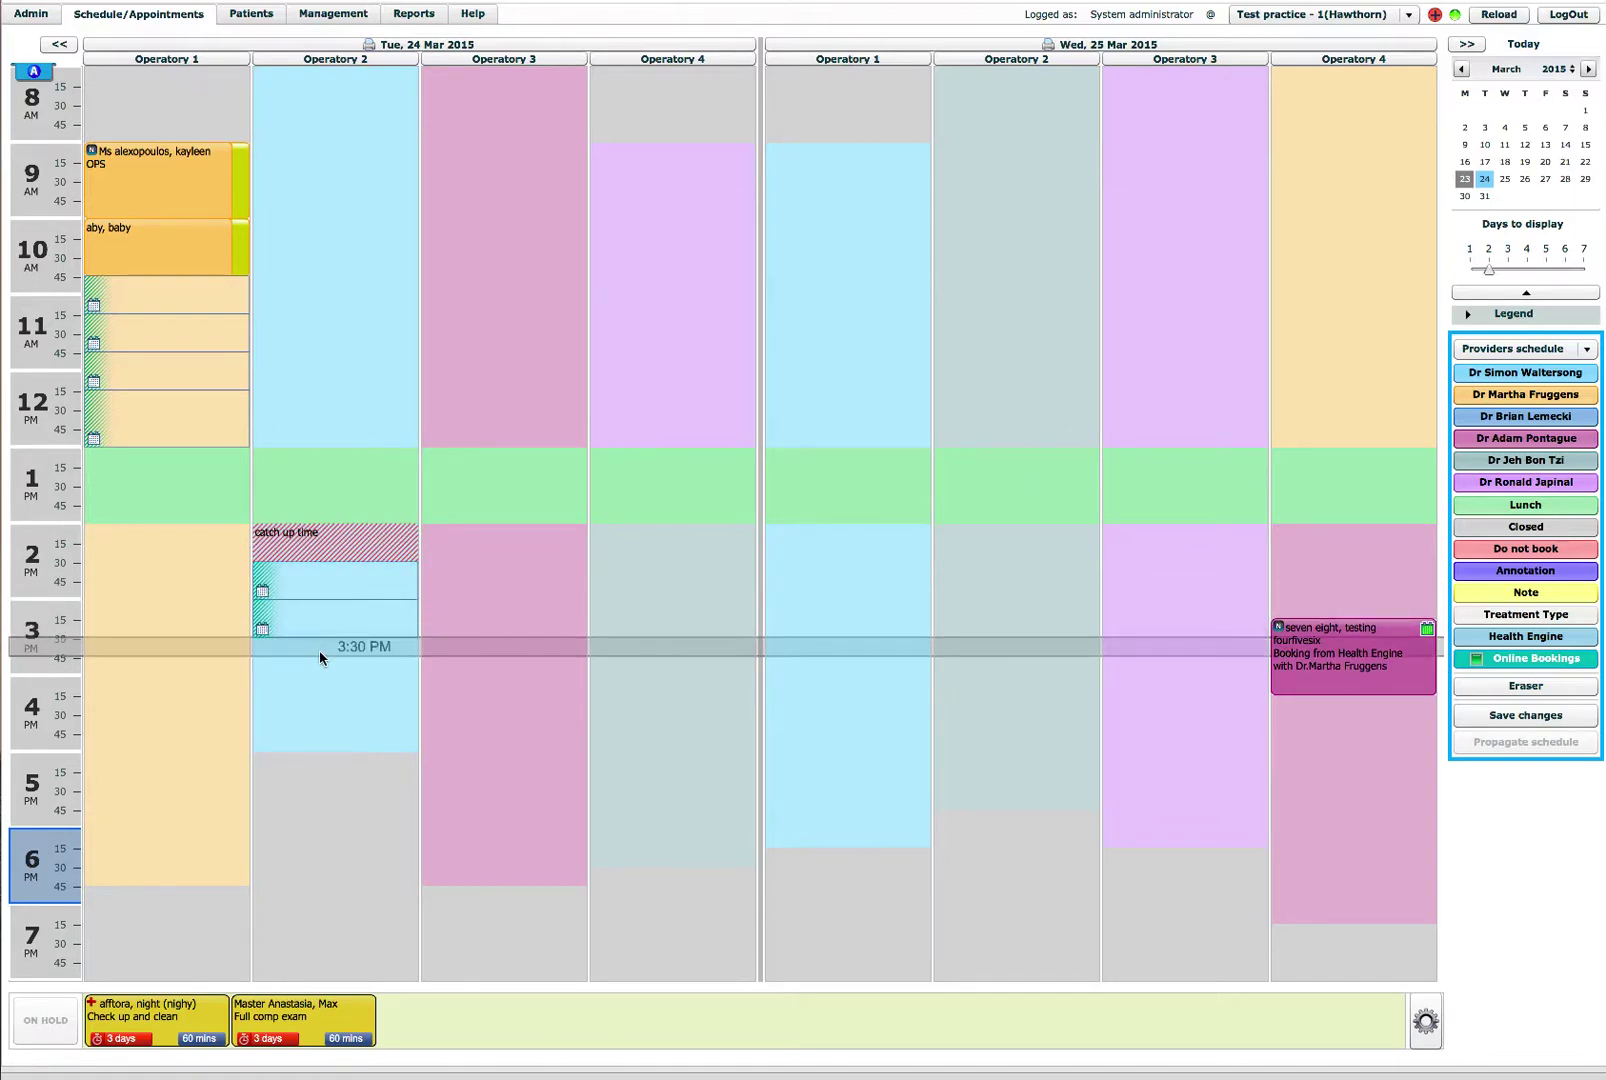
{"action": "left_click", "coordinate": [318, 668]}
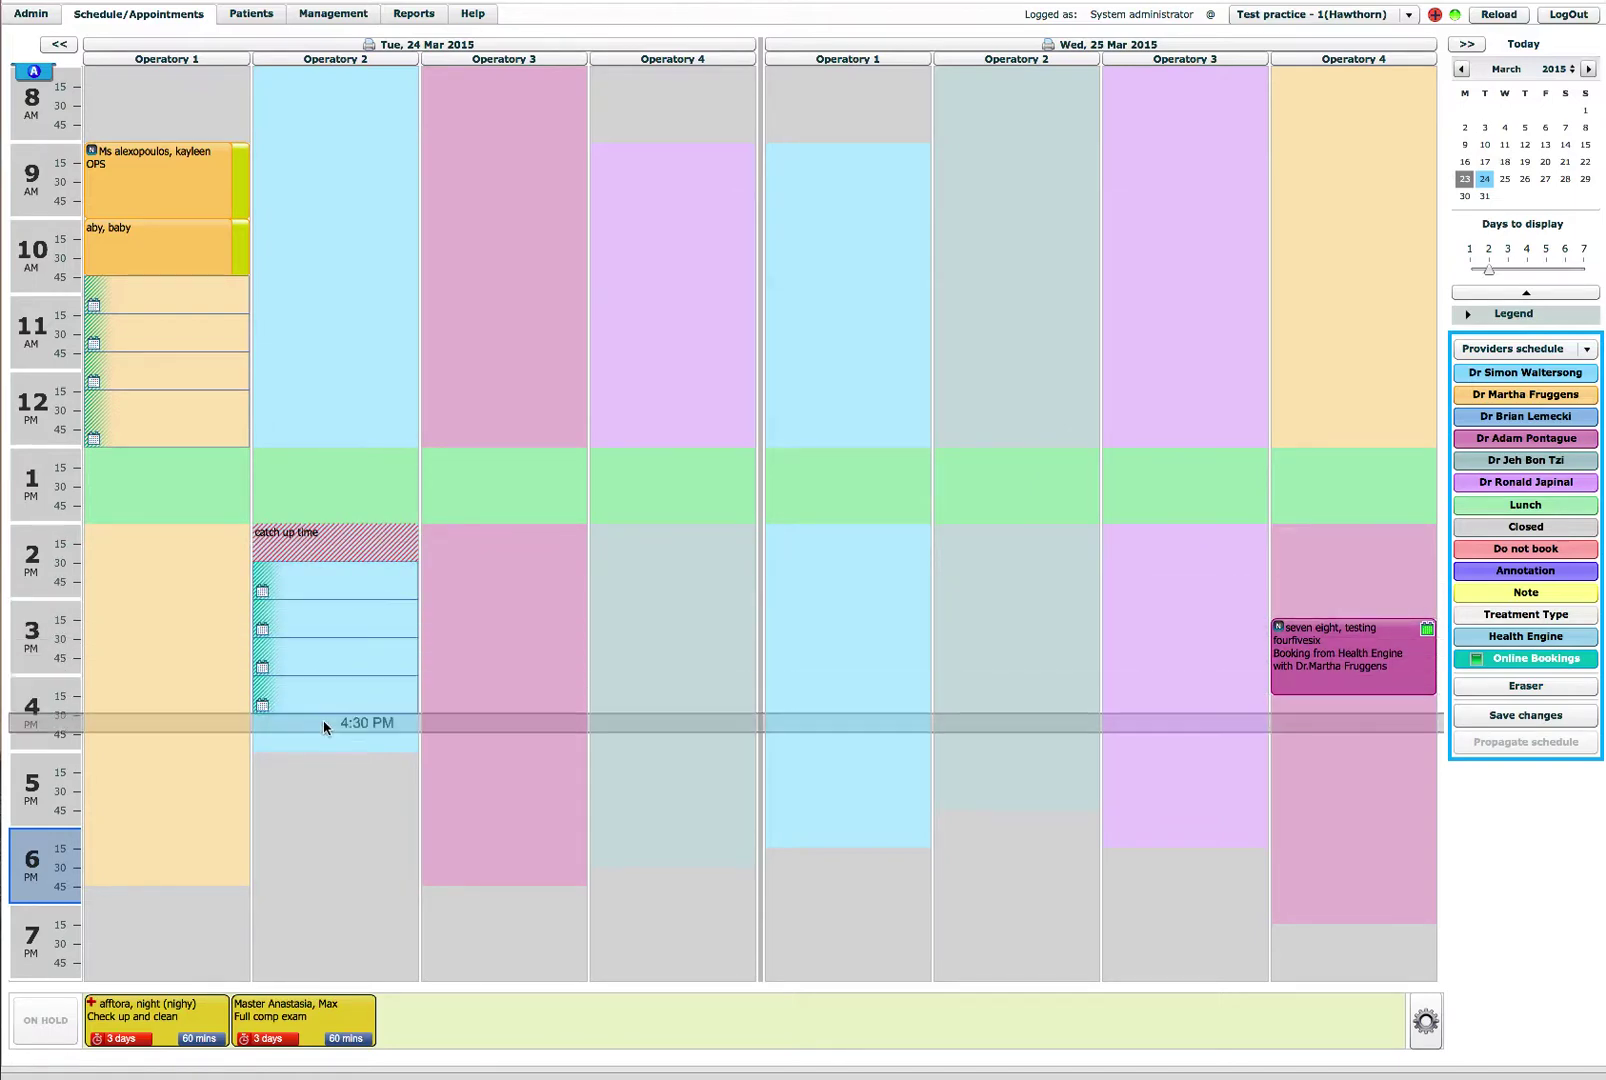
{"action": "left_click_drag", "start_coordinate": [323, 724], "coordinate": [333, 749]}
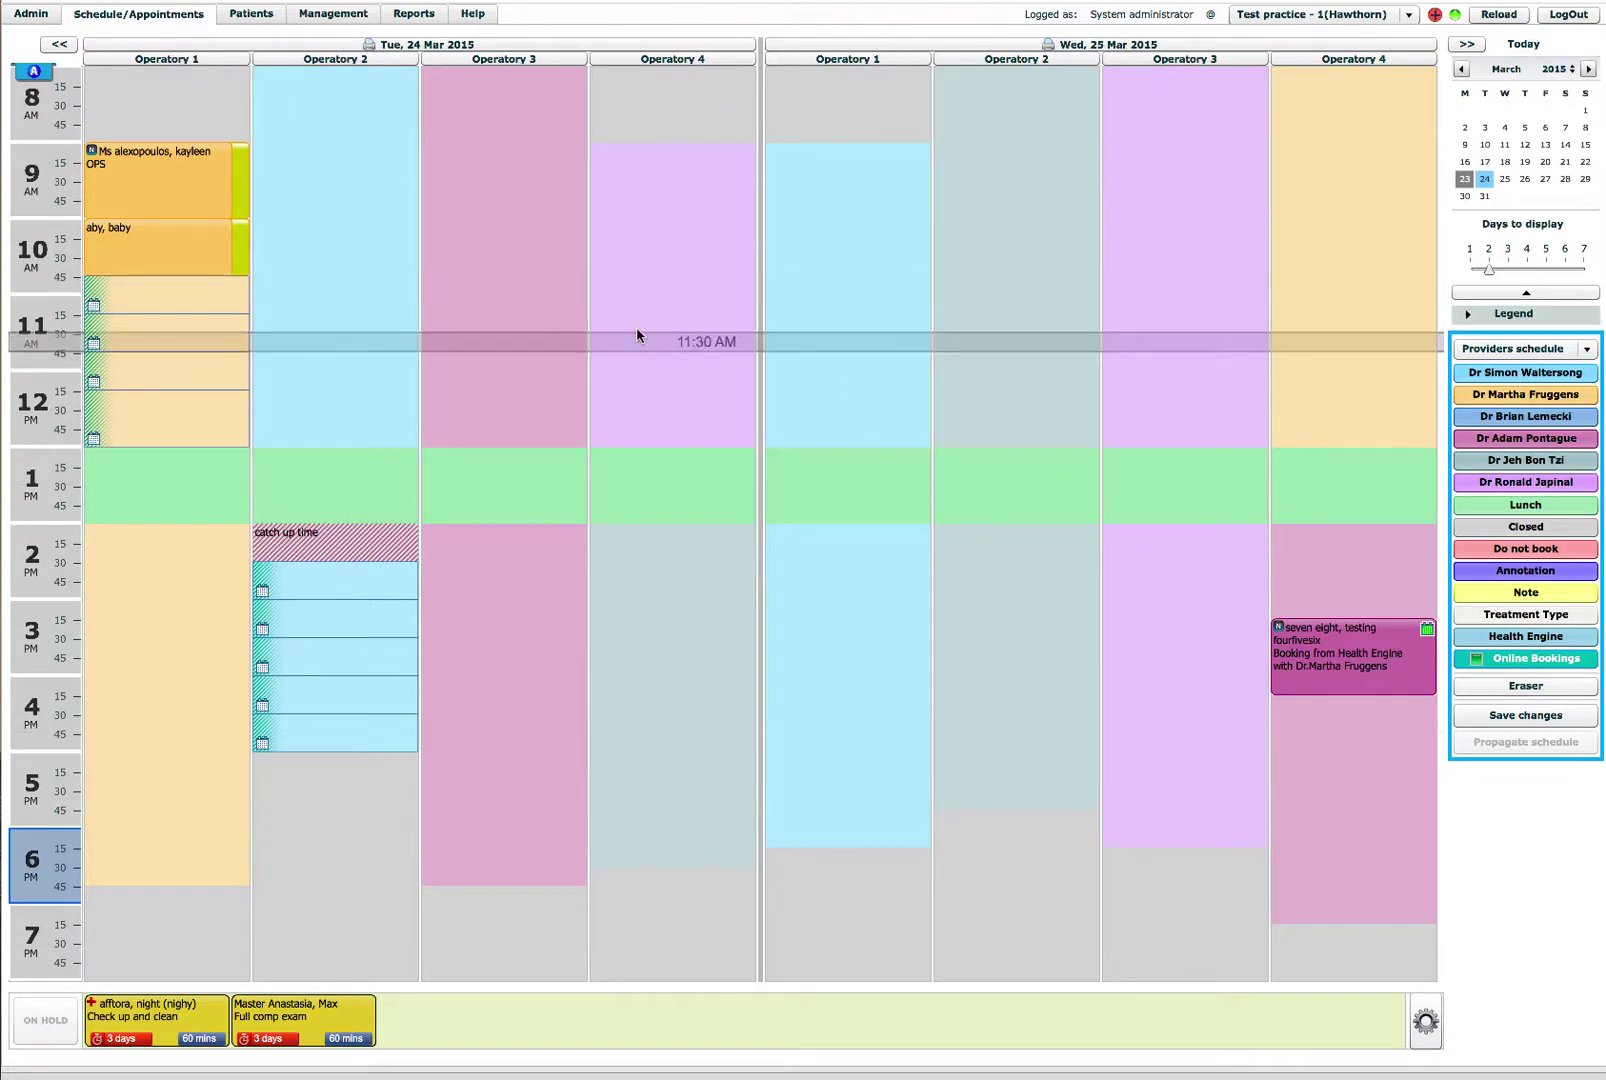
{"action": "left_click", "coordinate": [491, 160]}
{"action": "left_click_drag", "start_coordinate": [491, 210], "coordinate": [491, 220]}
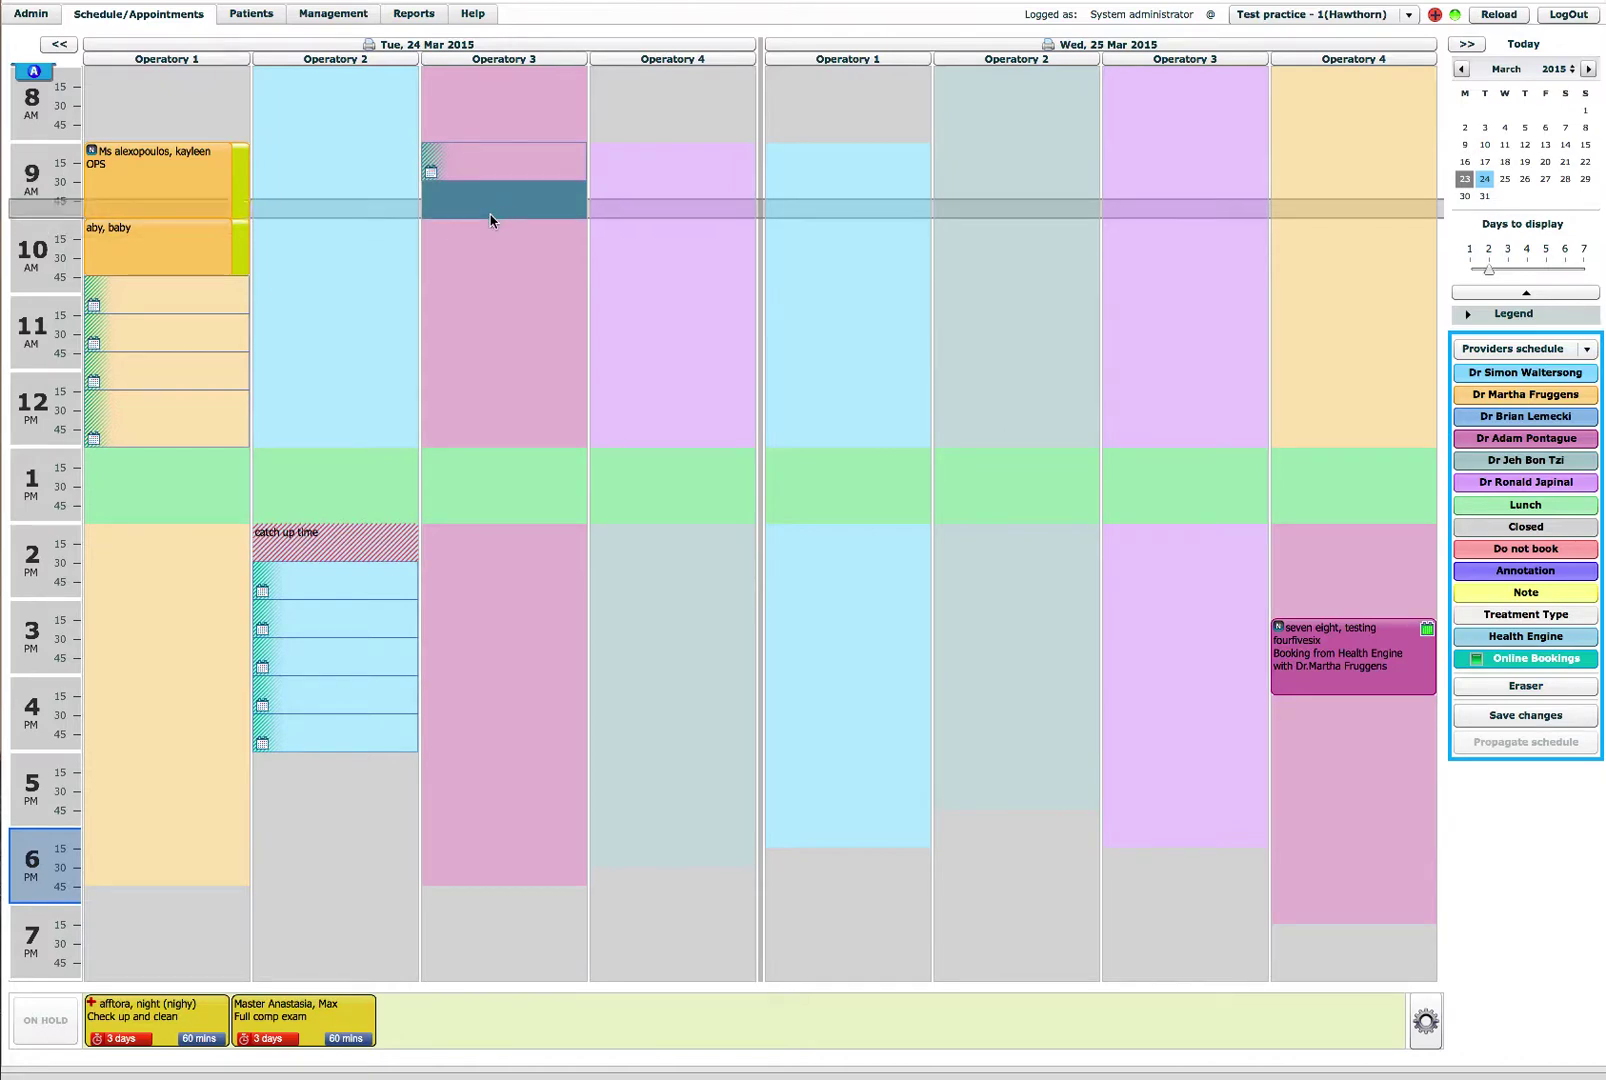
Step: Add Tuesday online-booking slots: Operatory 3 at 12:15 PM, Operatory 4 at 2:00–2:15 PM and 10:00–11:30 AM
{"action": "left_click", "coordinate": [501, 415]}
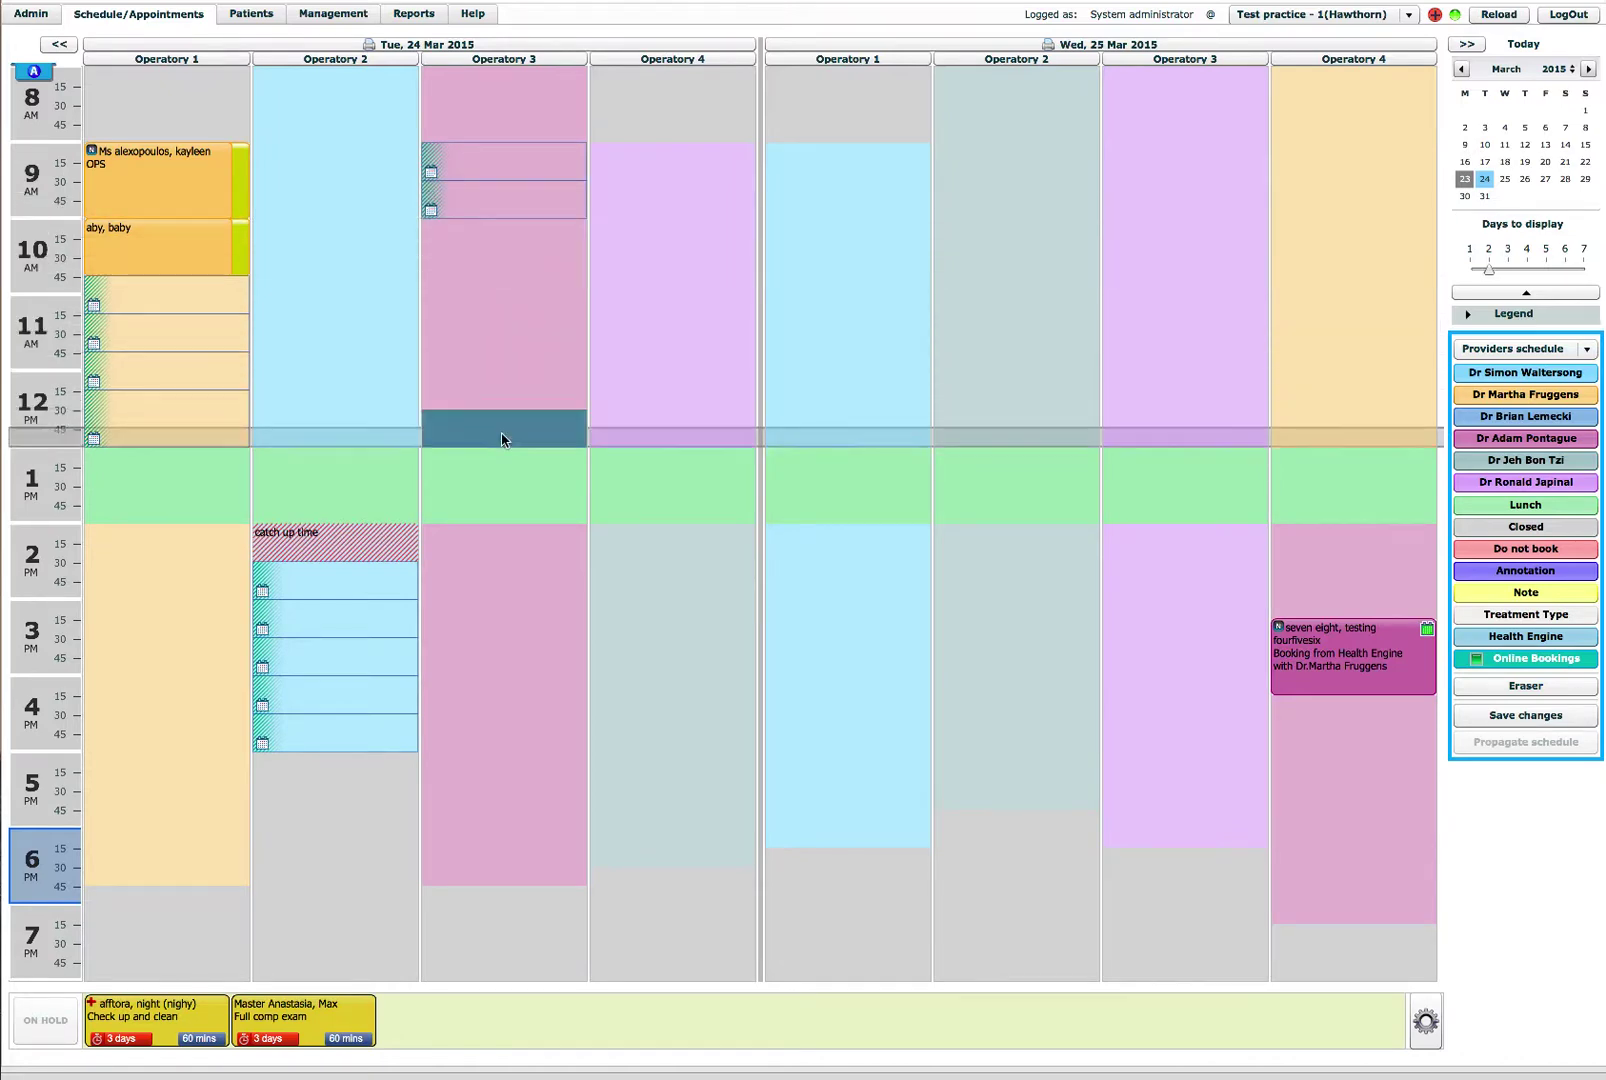
{"action": "left_click", "coordinate": [650, 545]}
{"action": "left_click", "coordinate": [645, 596]}
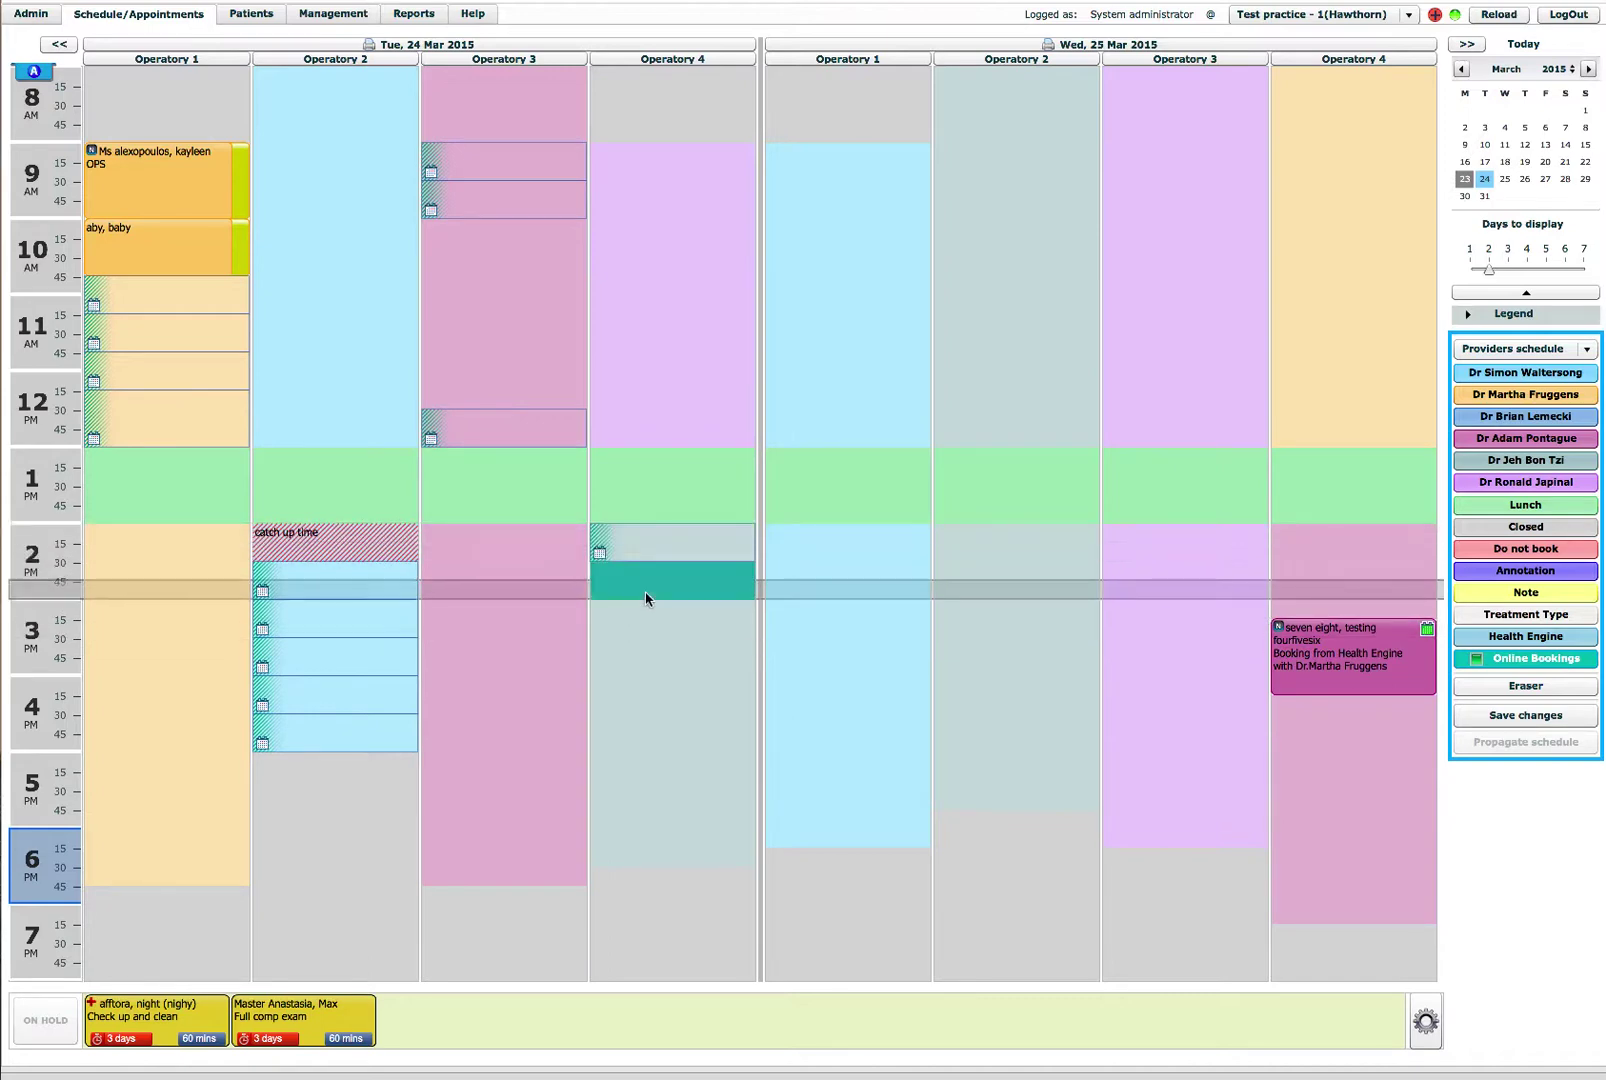
{"action": "left_click", "coordinate": [642, 240]}
{"action": "left_click_drag", "start_coordinate": [645, 264], "coordinate": [644, 319]}
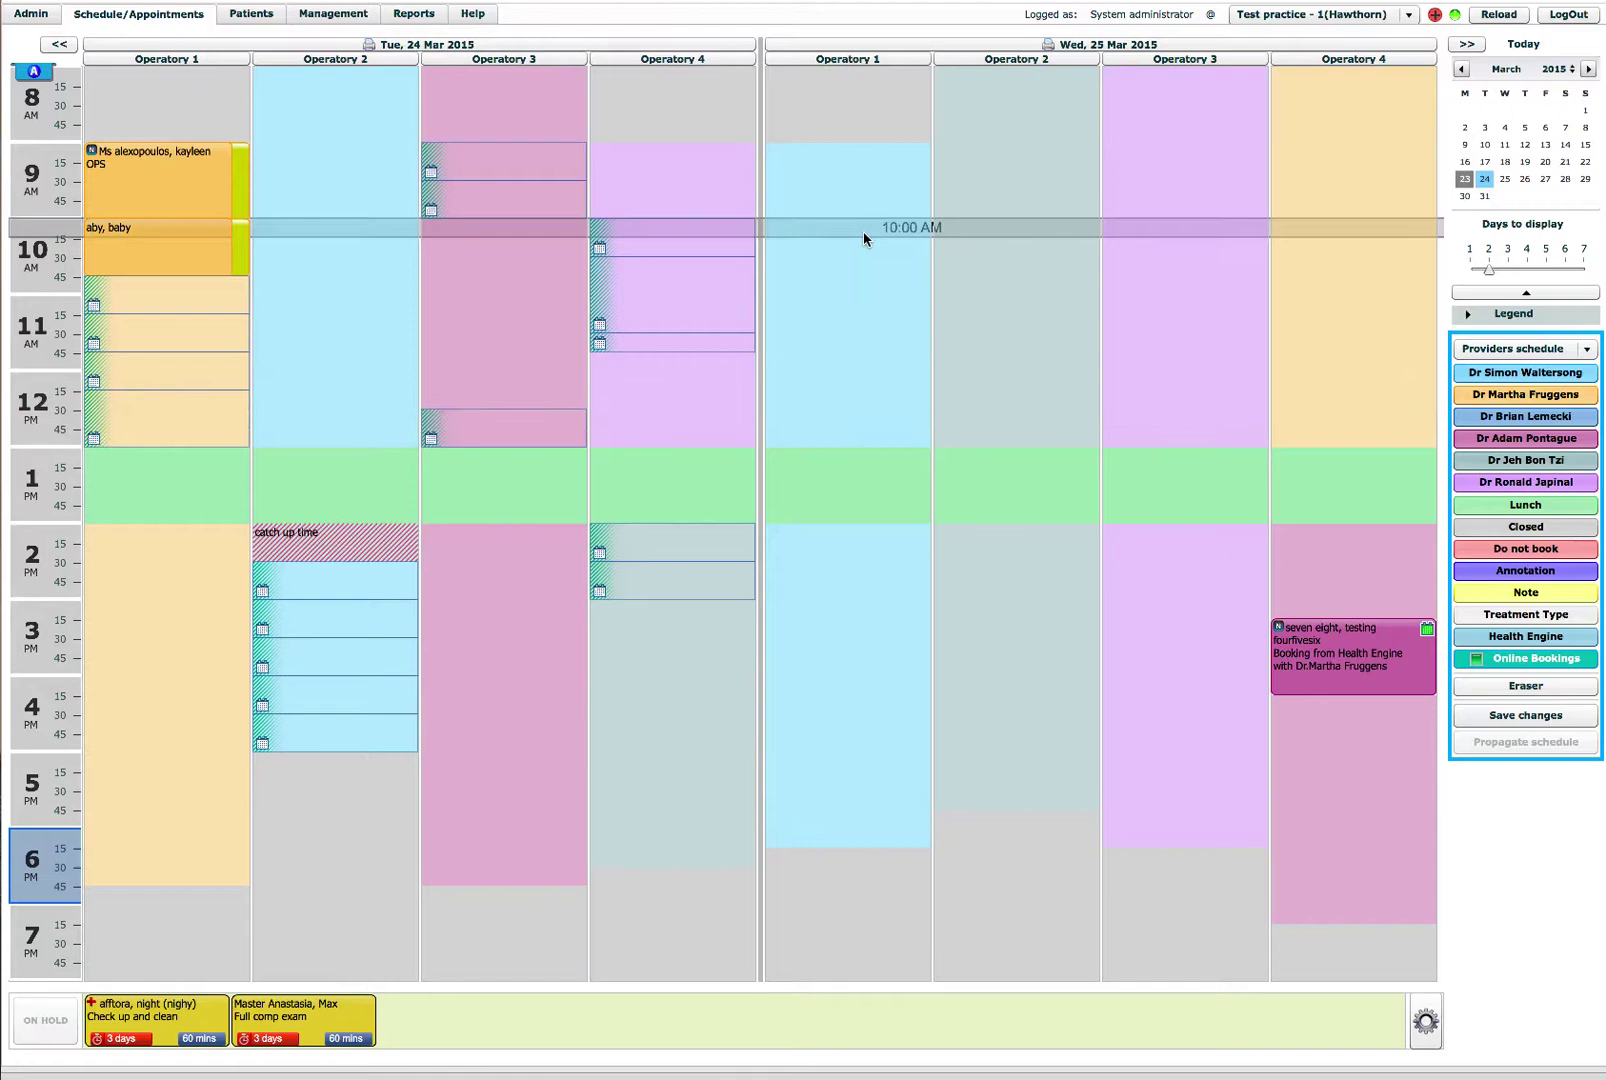
Step: Open Wednesday's Operatory 1 to online bookings at 9:00–9:30 AM and 5:00–6:00 PM
{"action": "left_click_drag", "start_coordinate": [859, 162], "coordinate": [858, 250]}
{"action": "left_click", "coordinate": [857, 190]}
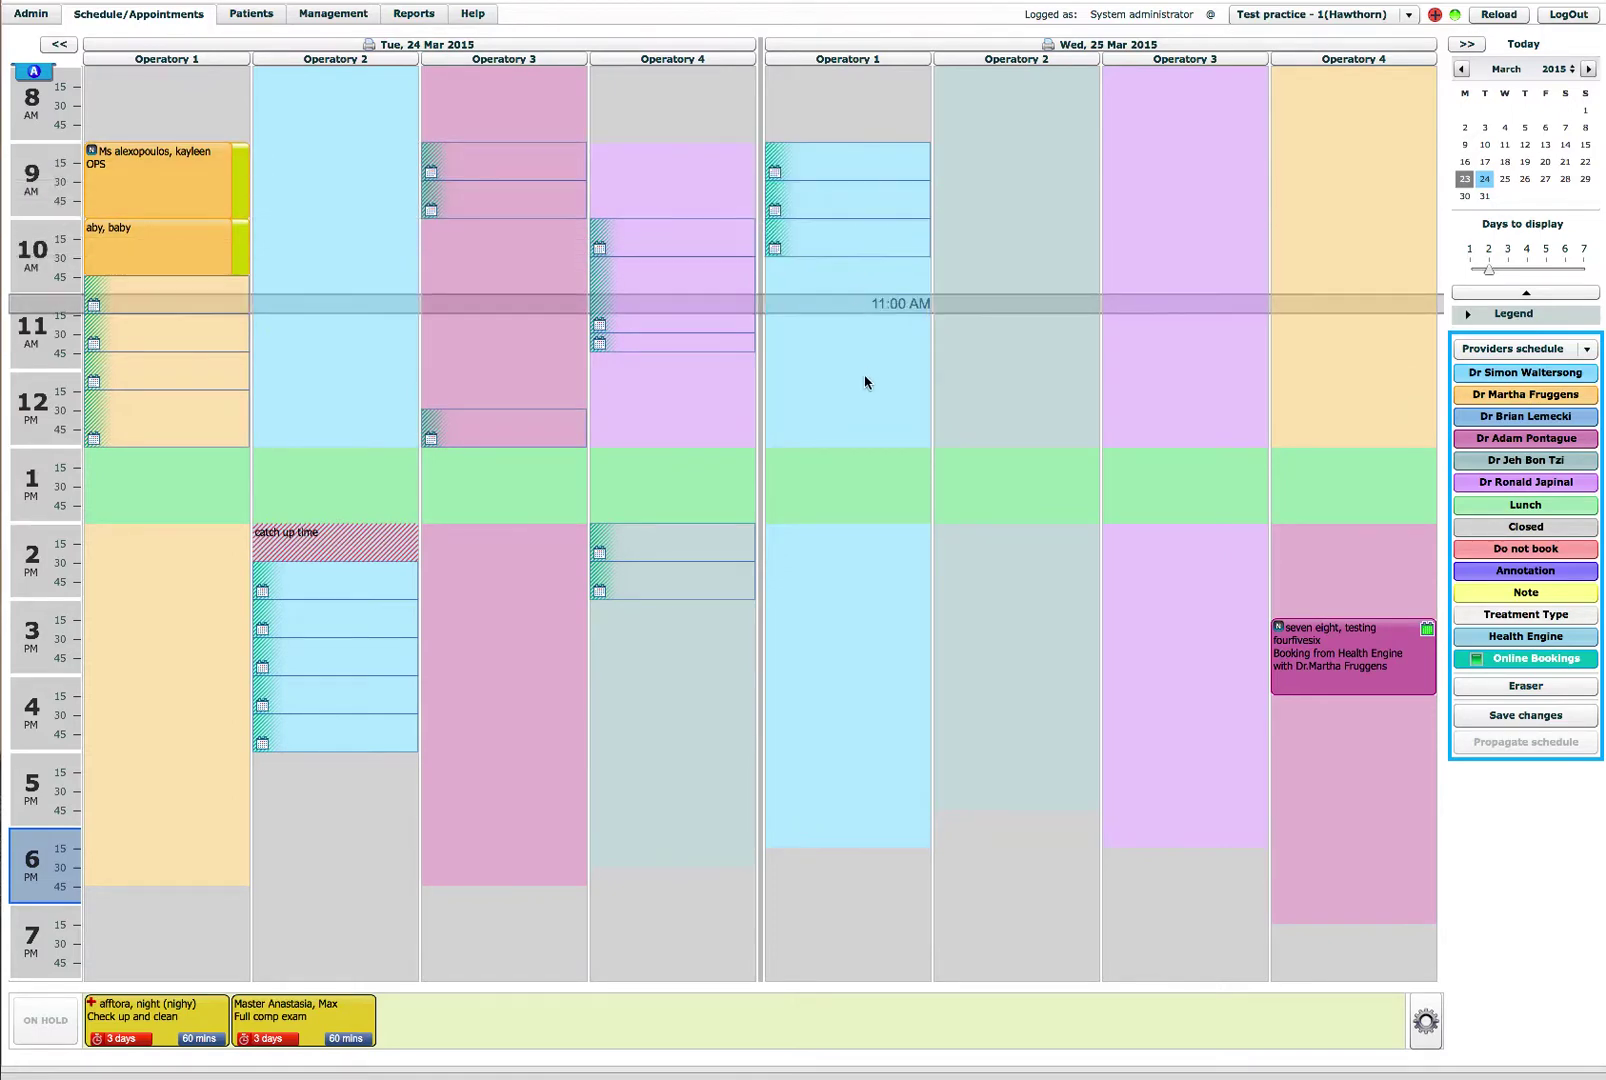
{"action": "left_click", "coordinate": [859, 768]}
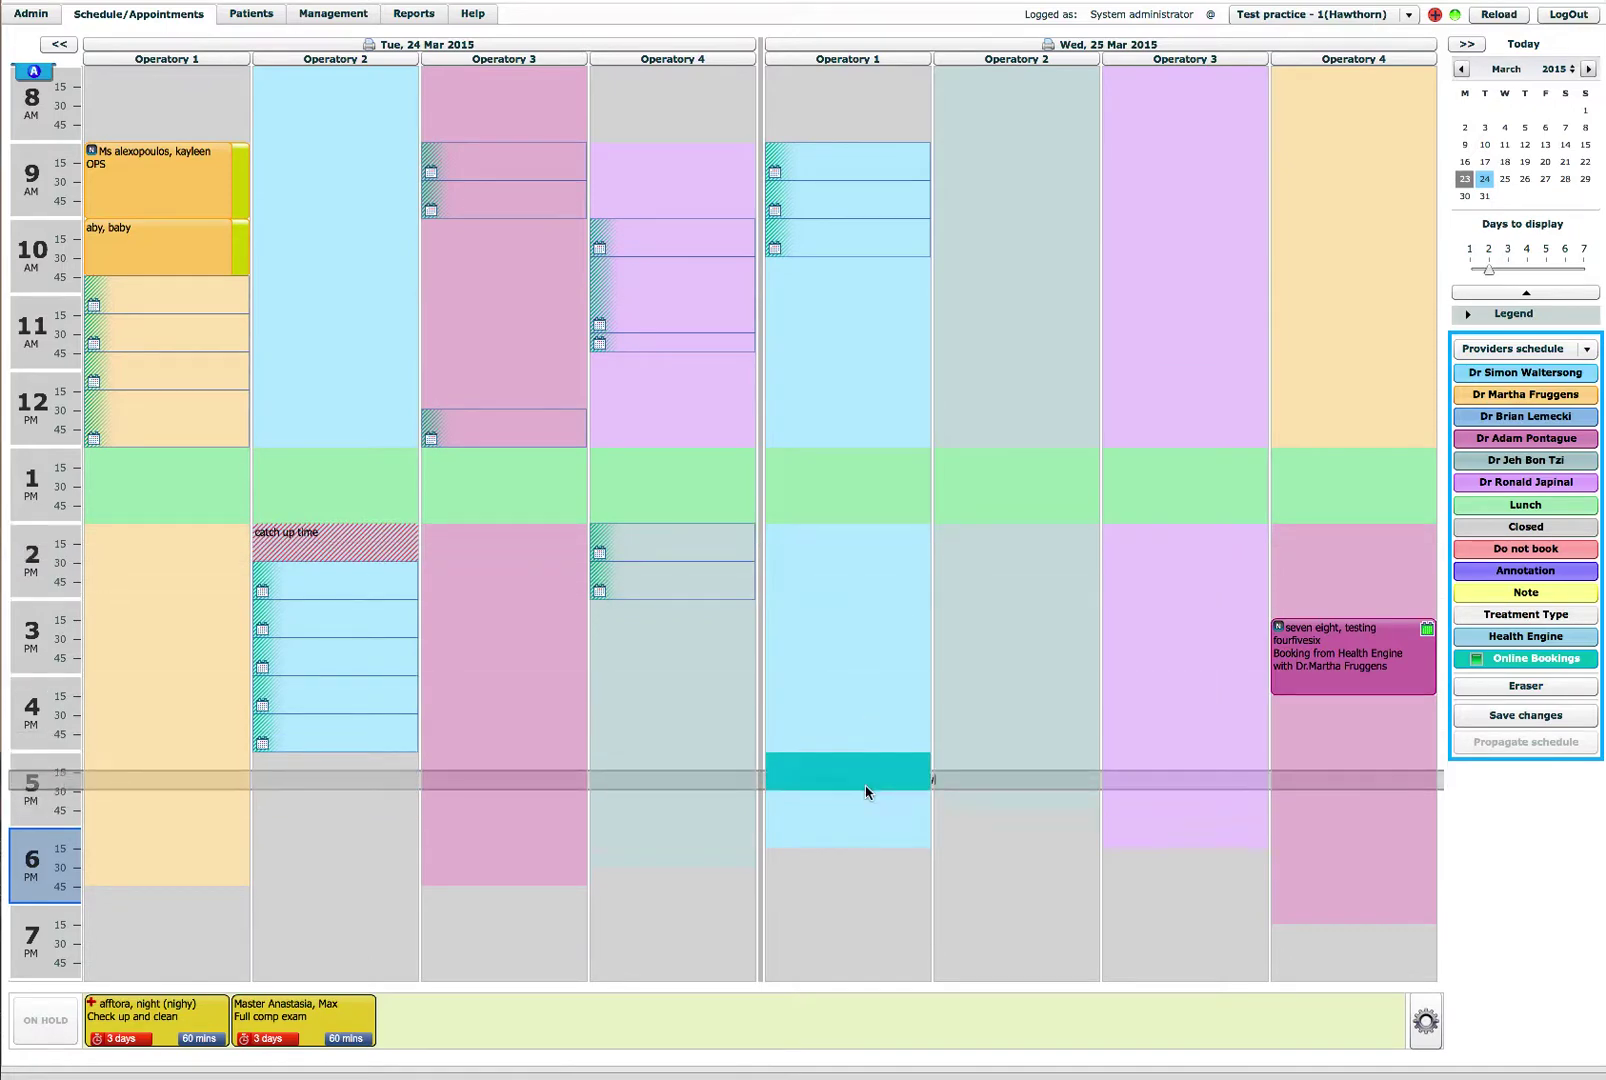
{"action": "left_click", "coordinate": [838, 817]}
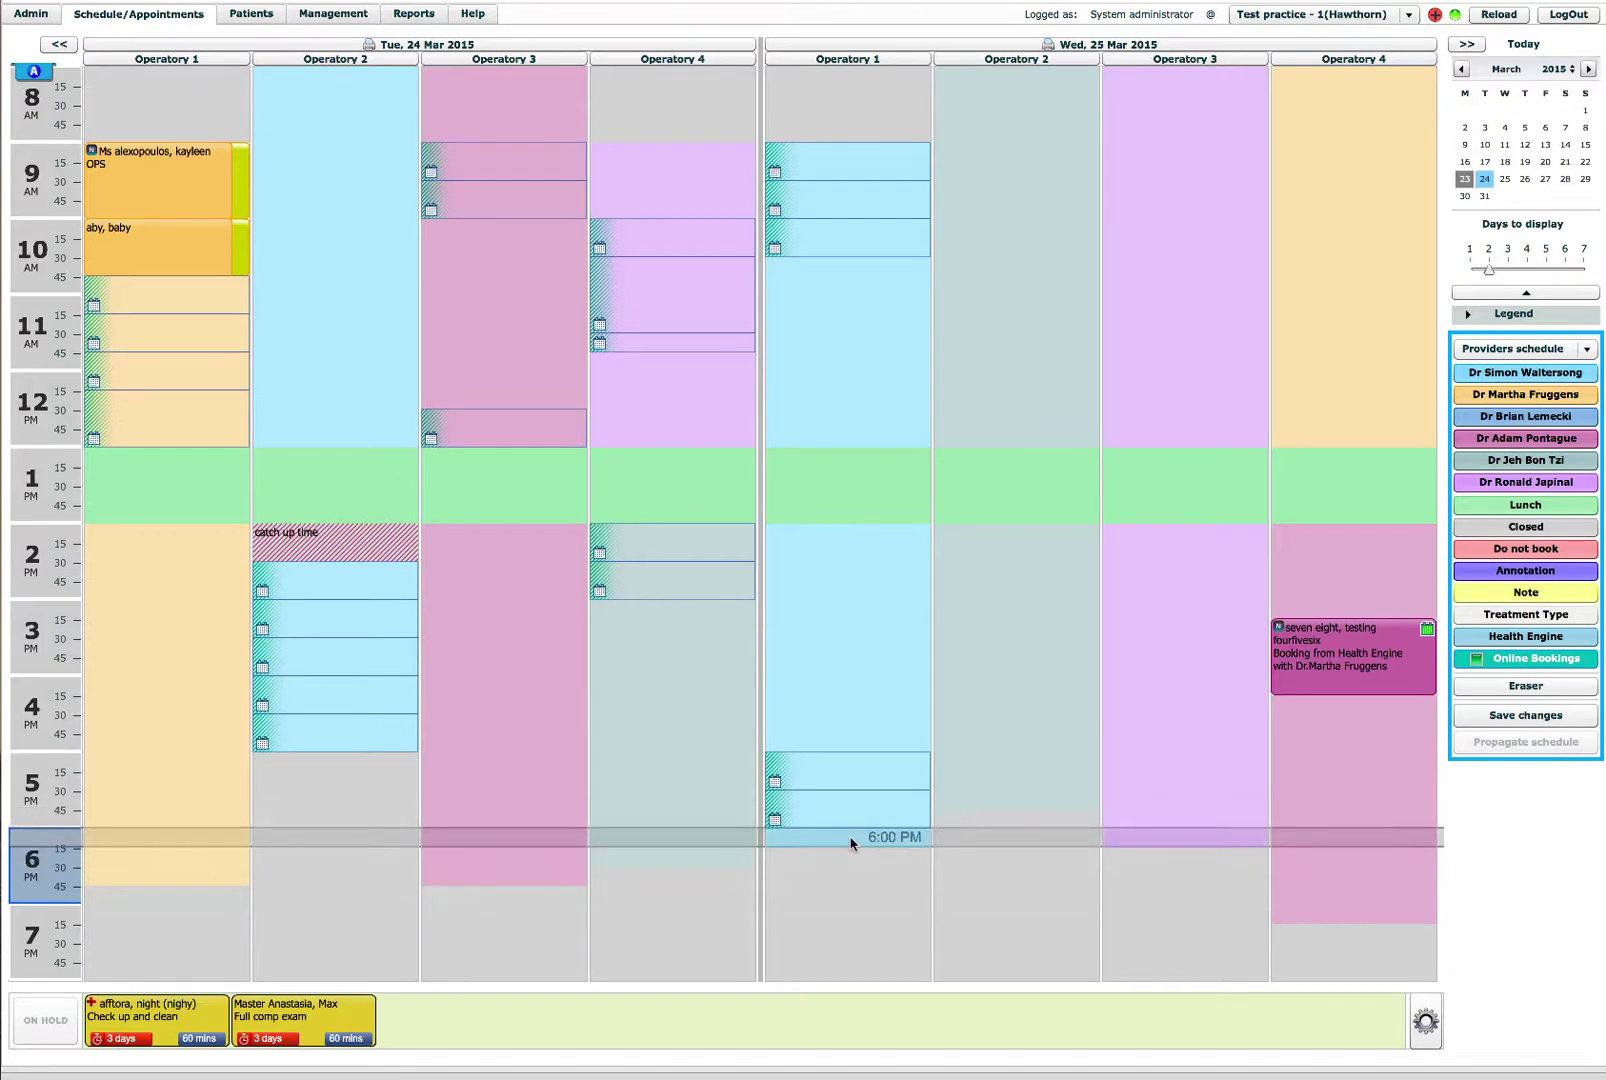
{"action": "left_click", "coordinate": [850, 843]}
Step: Mark Wednesday online-booking slots in Operatory 2 (11:30 AM, 2:30 PM), Operatory 3 (11:15 AM–12:00 PM) and Operatory 4 (9:30–10:00 AM, 2:00–2:30 PM)
{"action": "left_click", "coordinate": [1023, 348]}
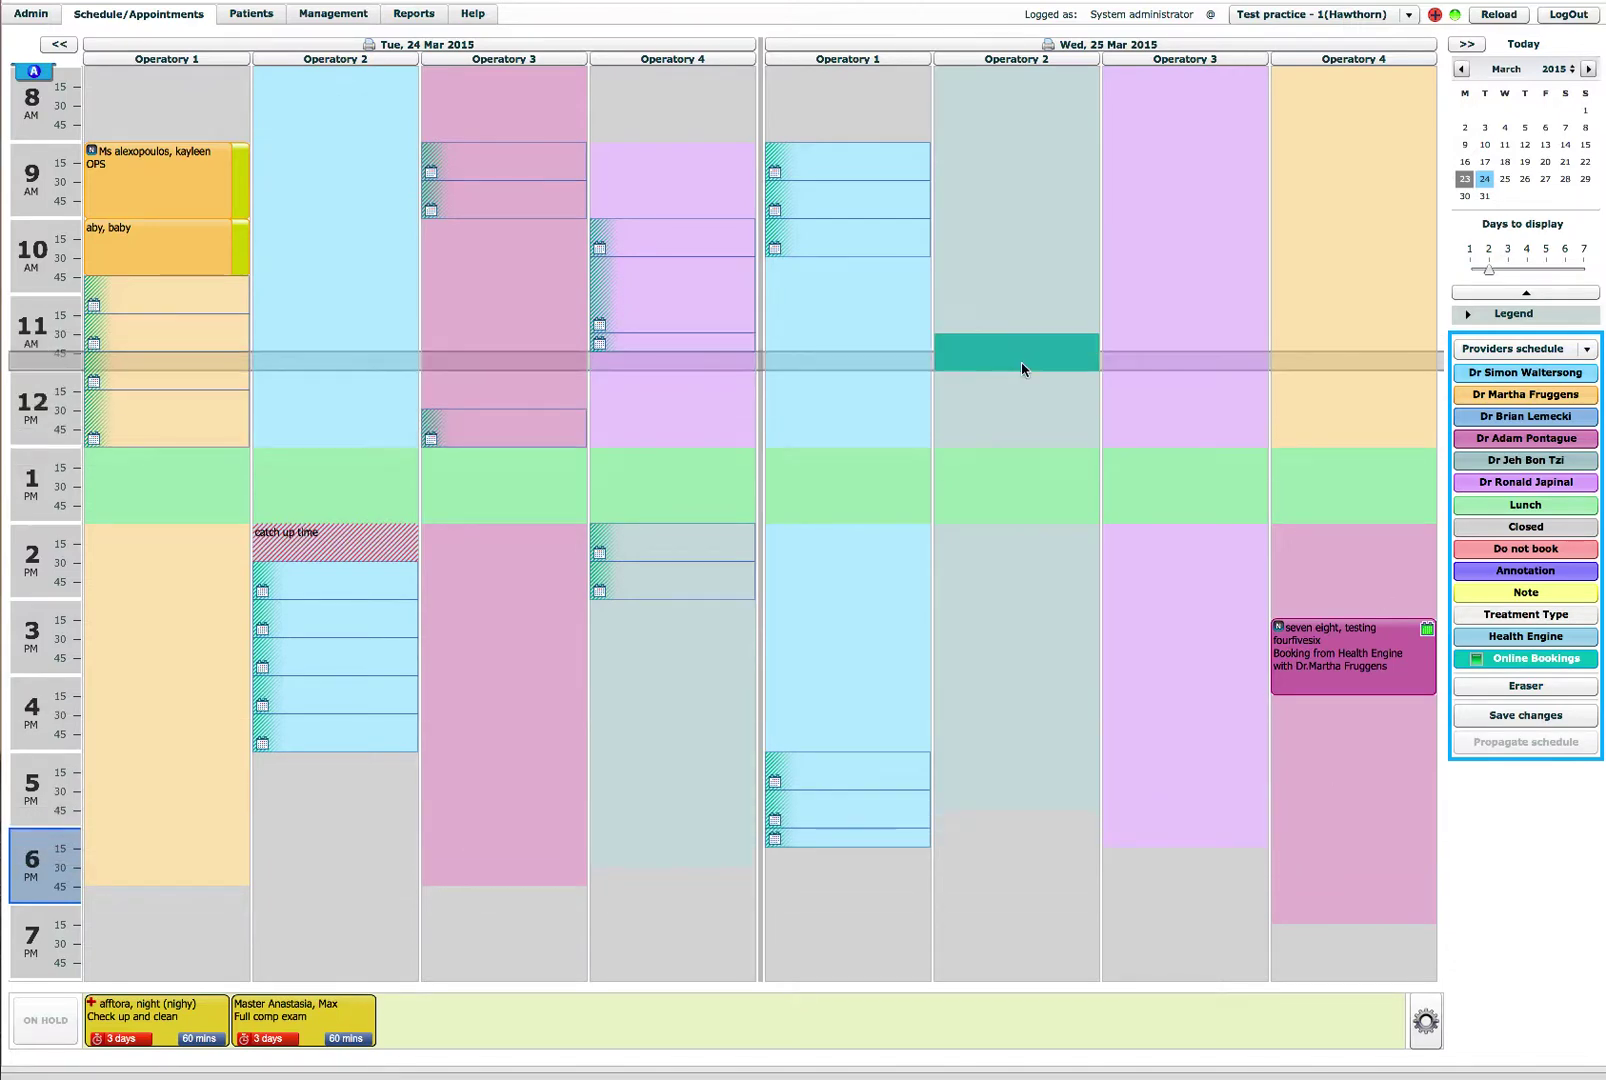
{"action": "left_click", "coordinate": [1056, 575]}
{"action": "left_click", "coordinate": [1194, 340]}
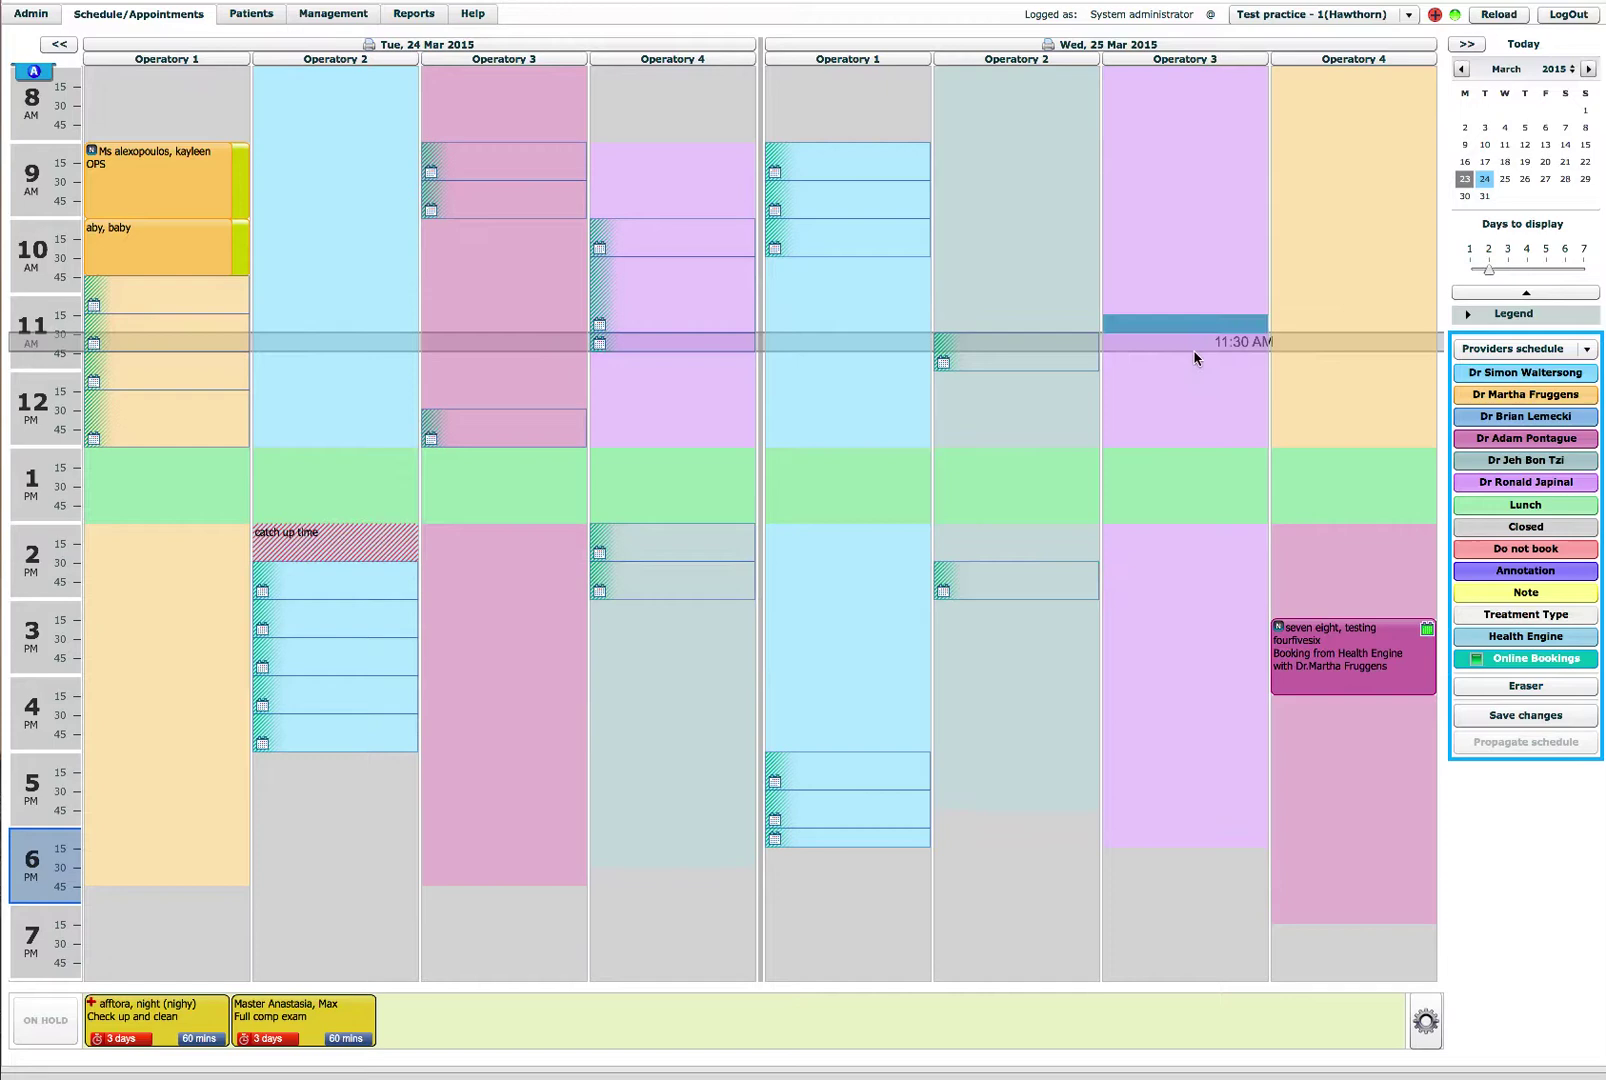
{"action": "left_click", "coordinate": [1198, 392]}
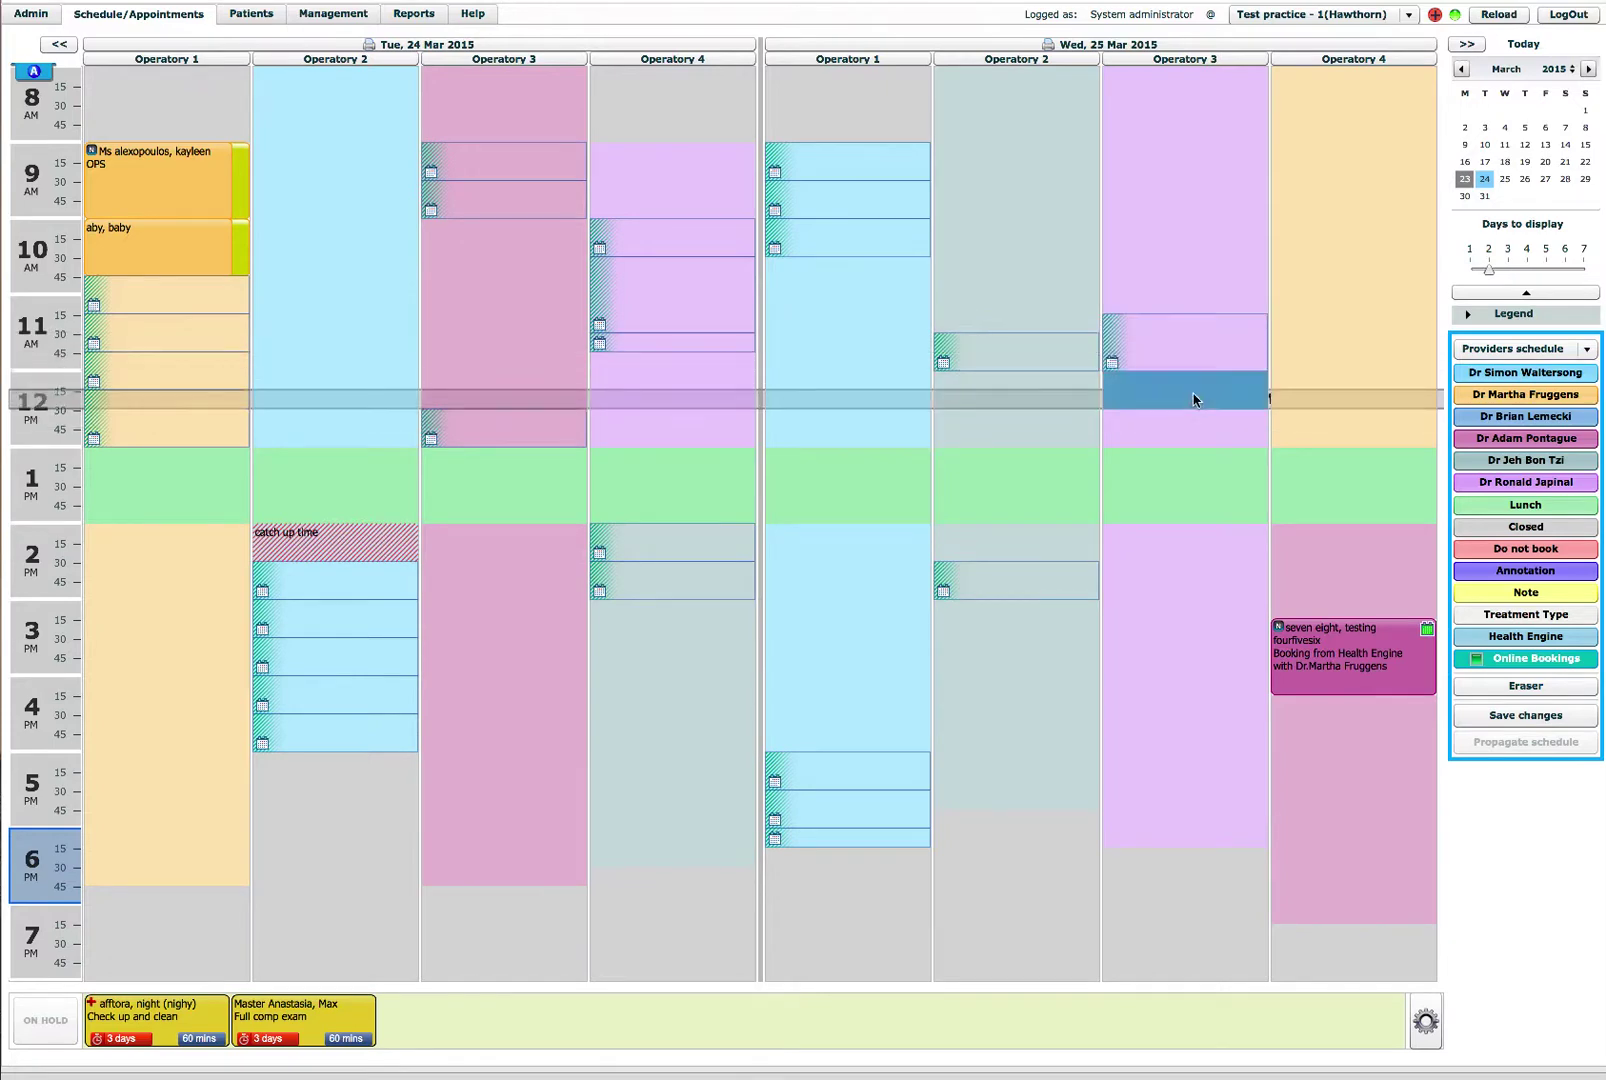
{"action": "left_click", "coordinate": [1338, 230]}
{"action": "left_click", "coordinate": [1342, 196]}
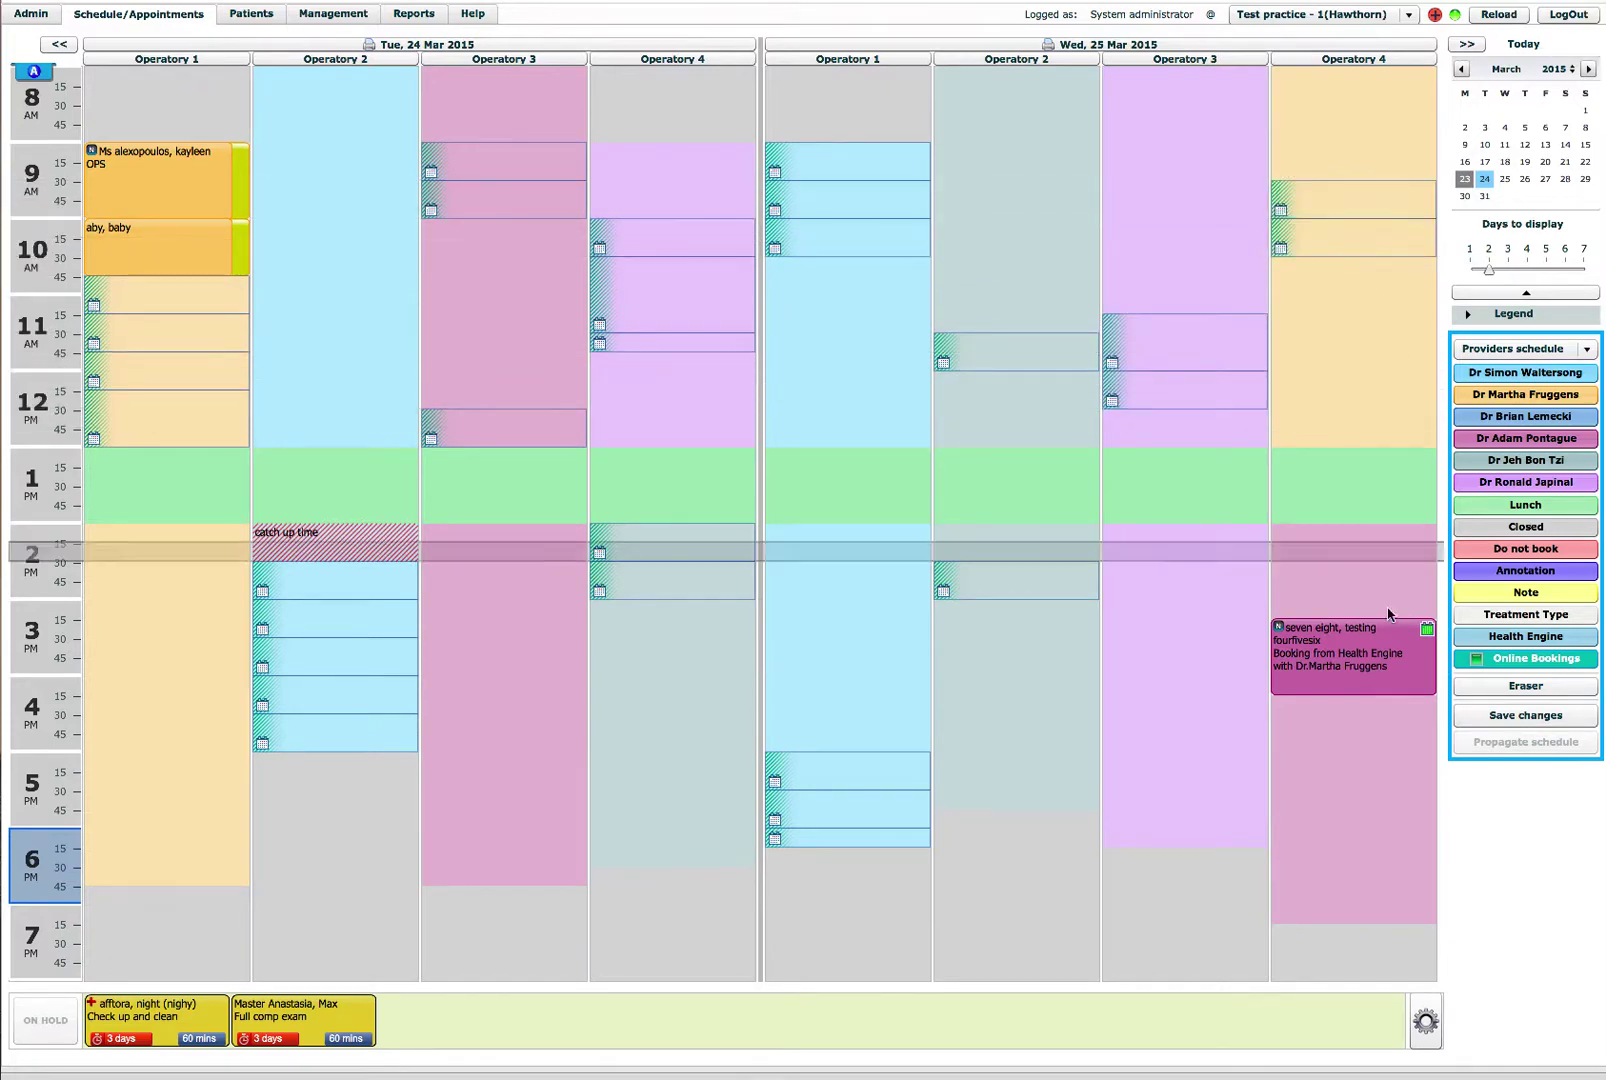
{"action": "left_click", "coordinate": [1368, 580]}
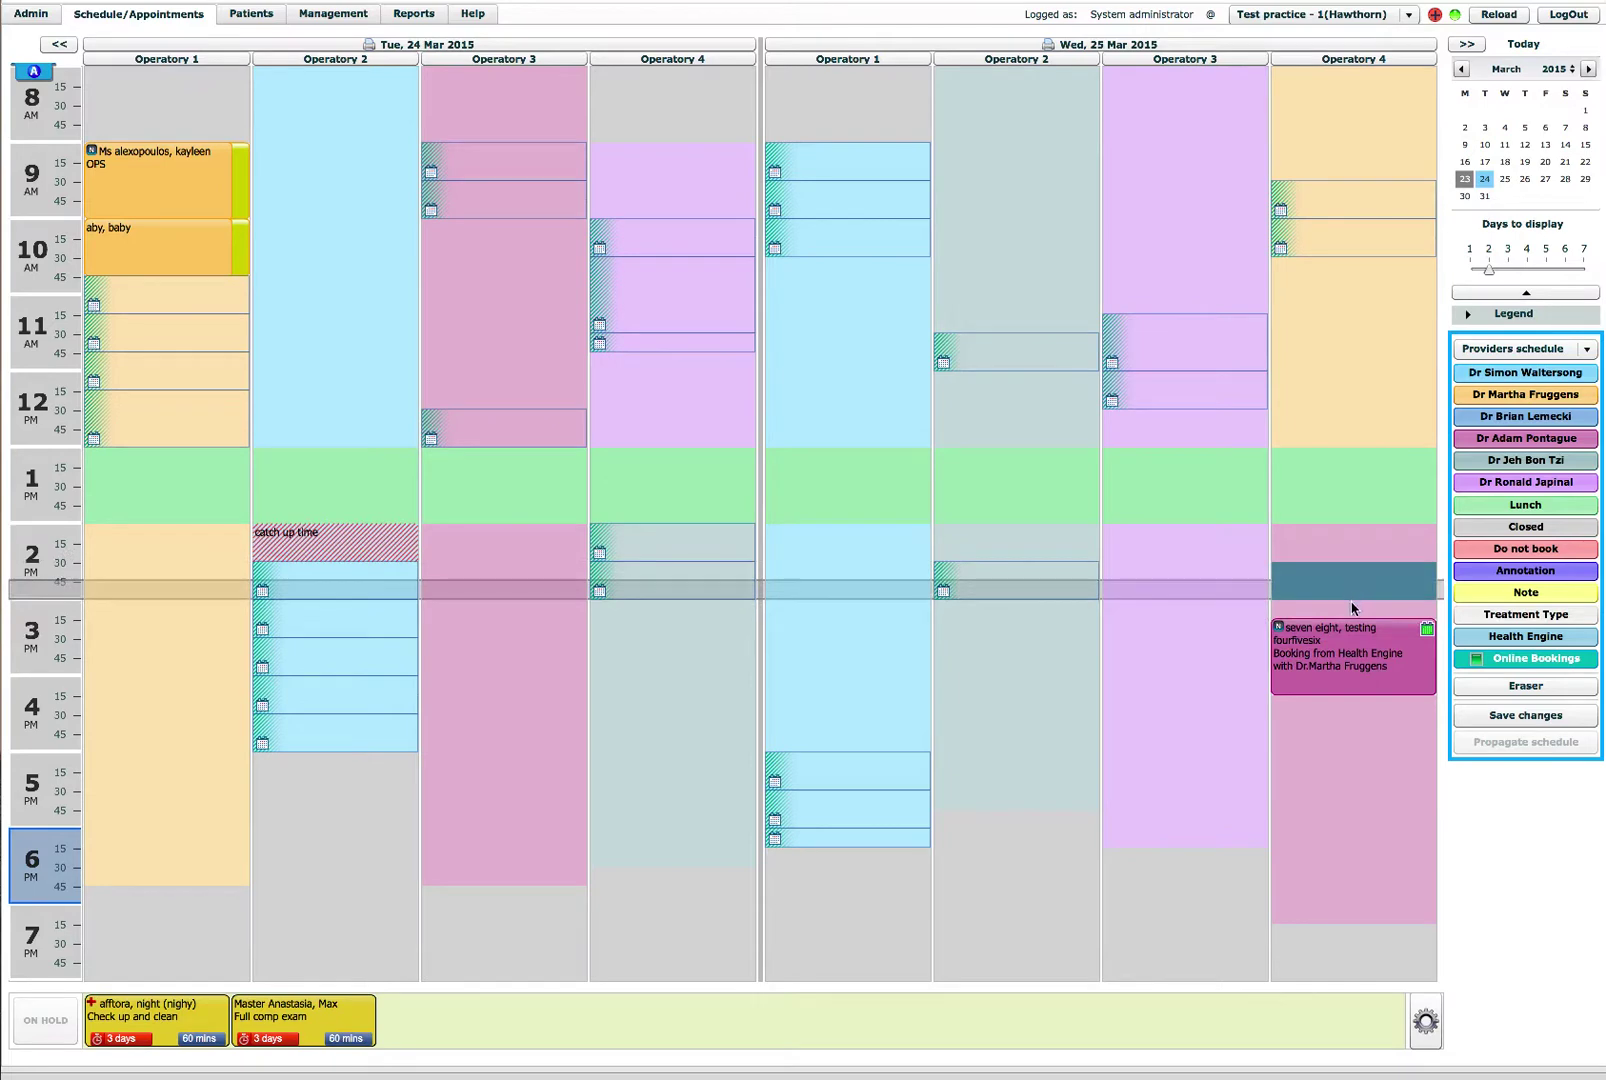
{"action": "left_click", "coordinate": [1335, 553]}
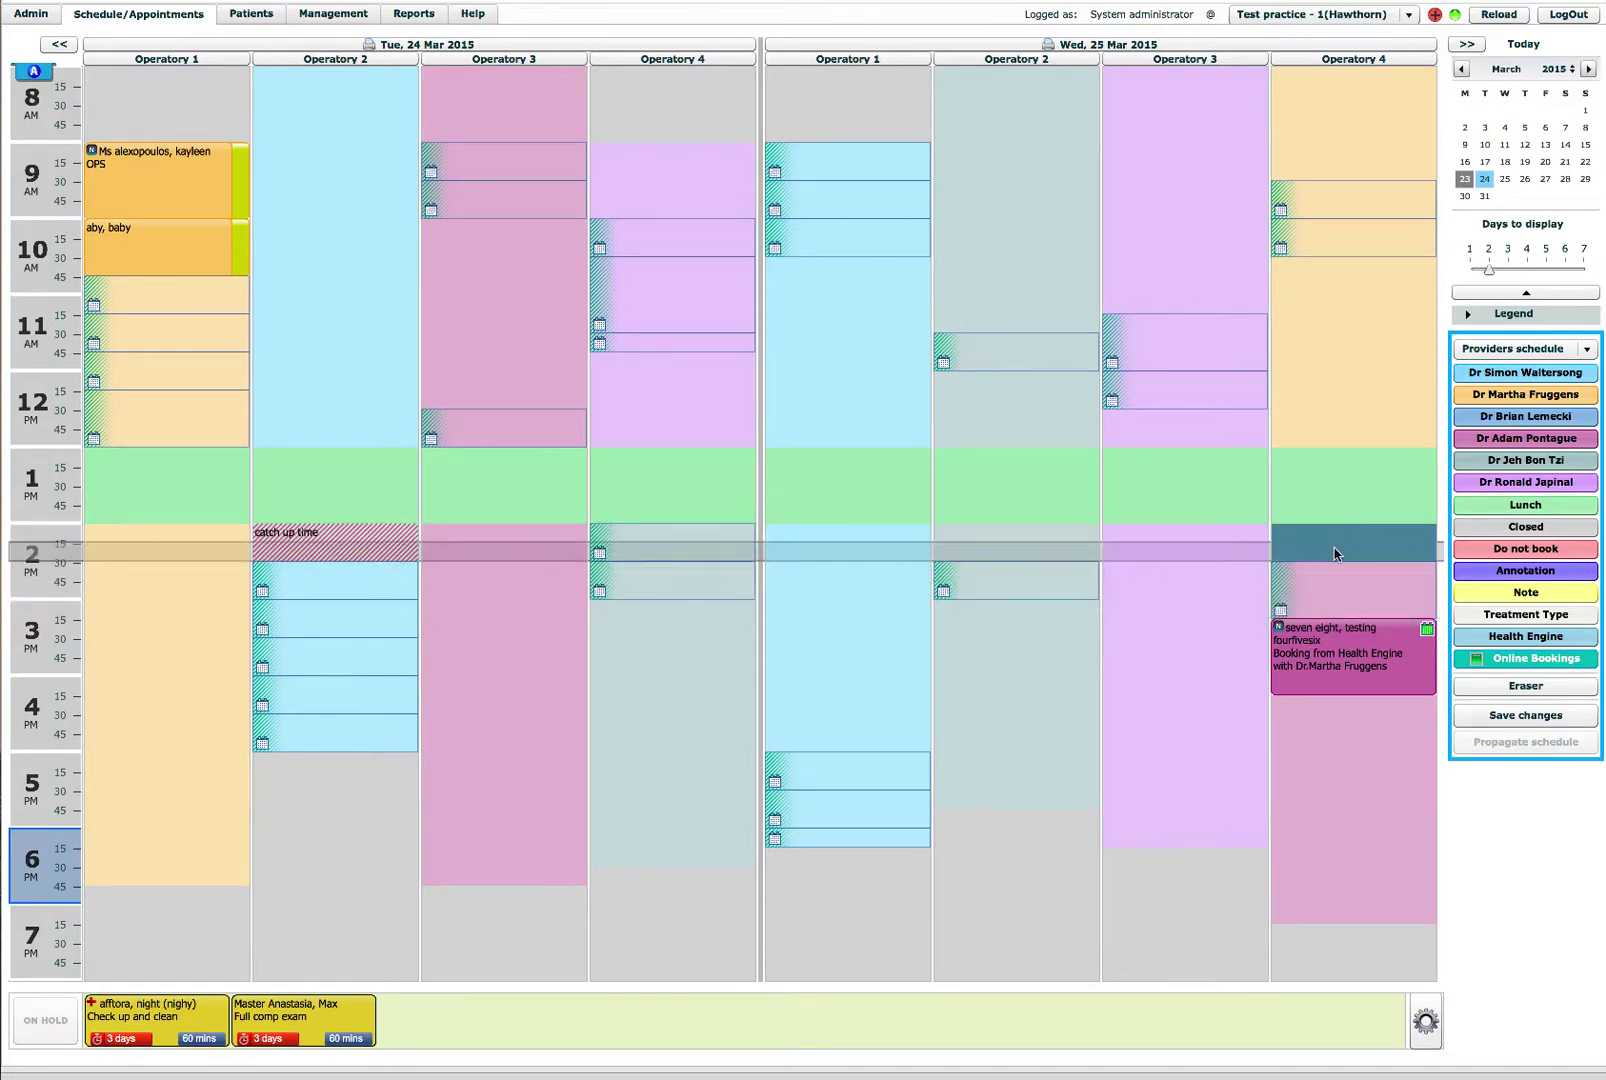
Step: Paint Health Engine slots on Wednesday in Operatory 2 (3:00–3:30 PM) and Operatory 4 (4:30–5:30 PM), then save
{"action": "left_click", "coordinate": [1460, 645]}
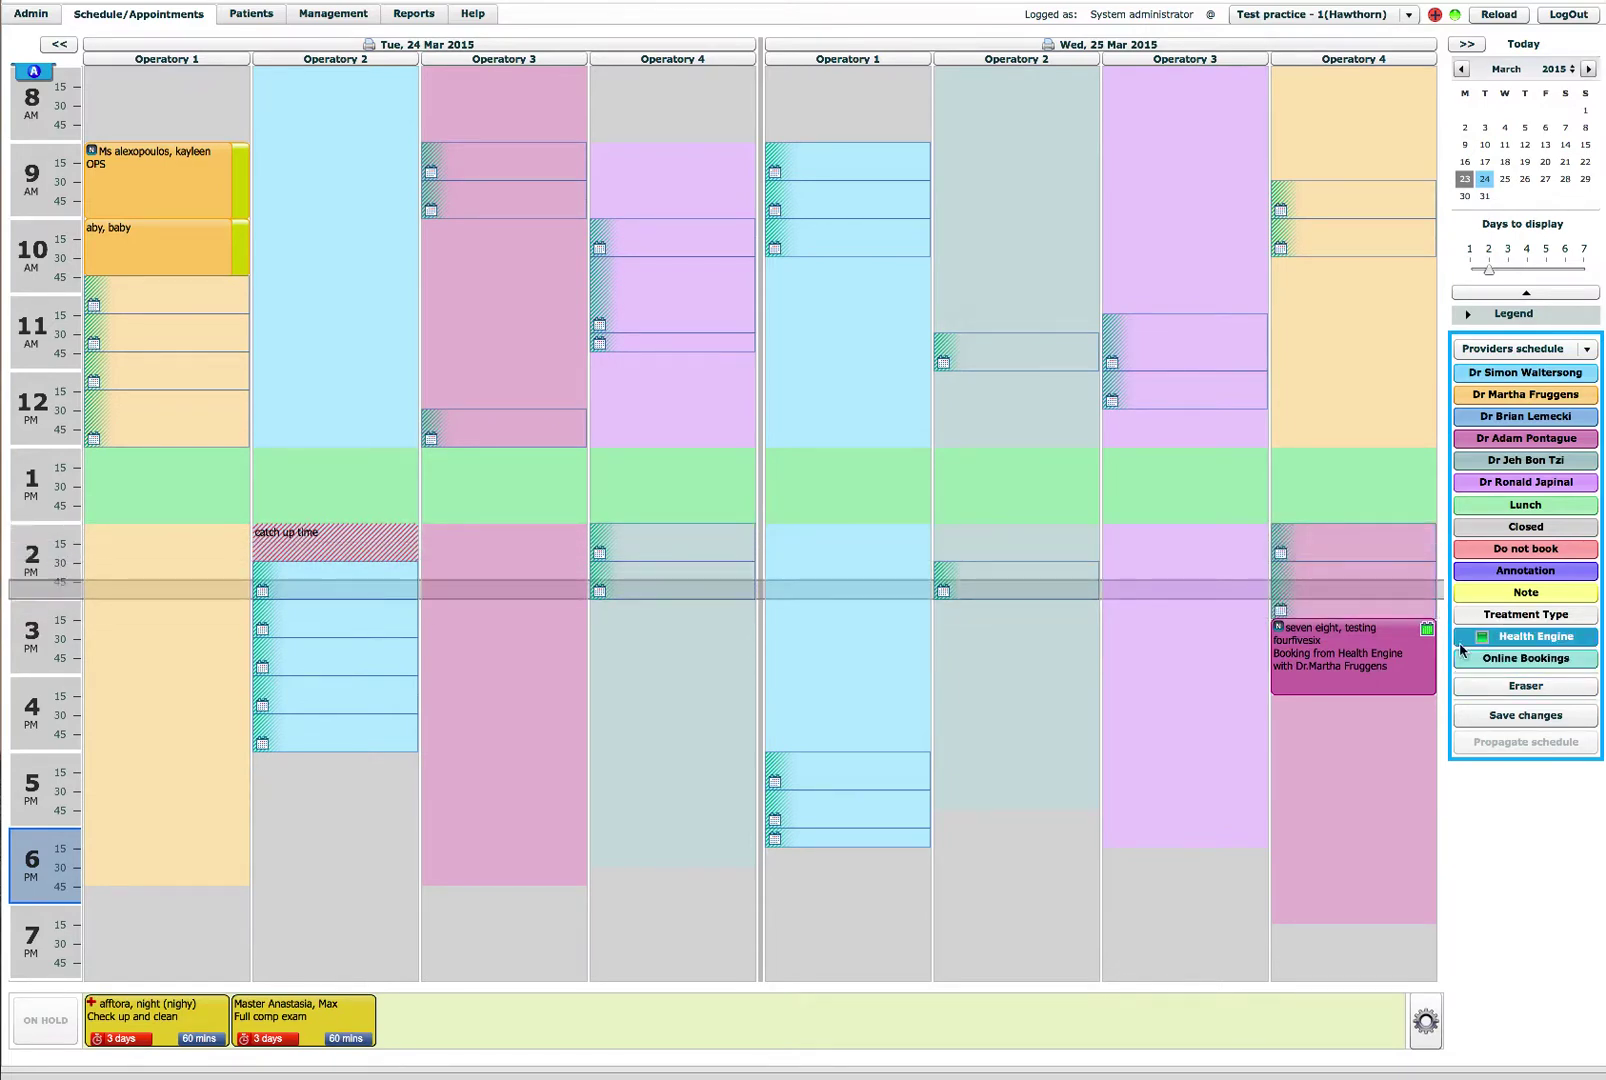
{"action": "left_click", "coordinate": [1002, 610]}
{"action": "left_click", "coordinate": [1012, 658]}
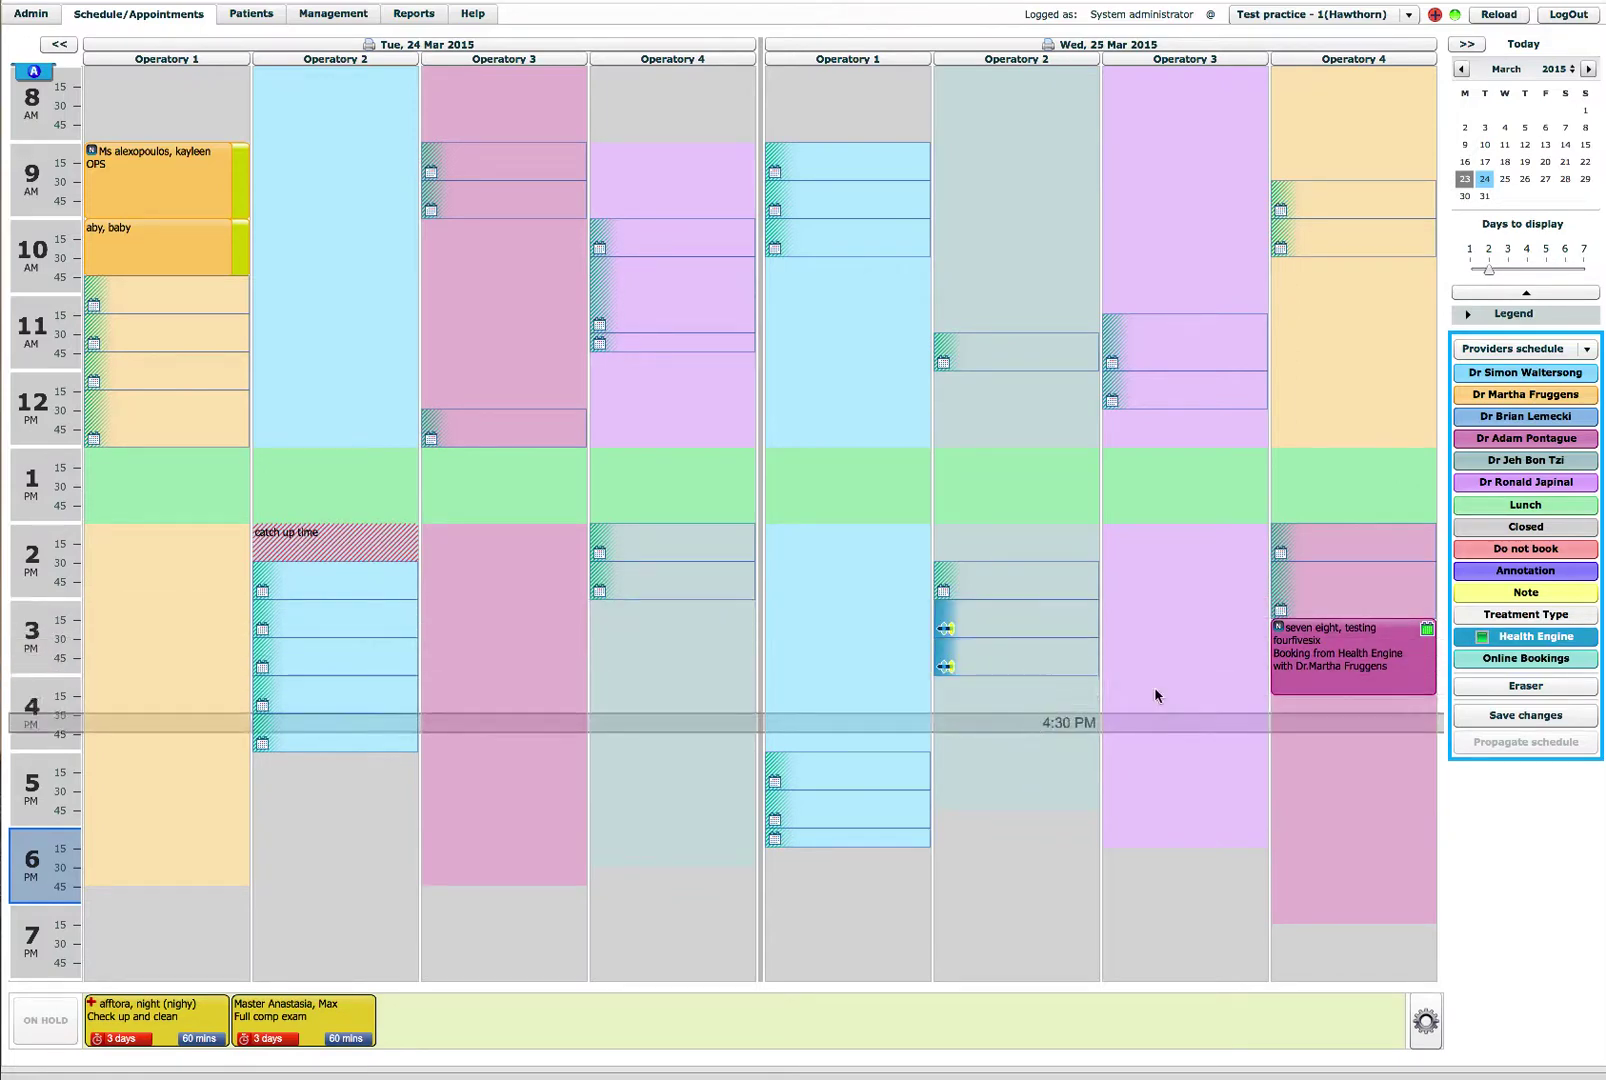
{"action": "left_click", "coordinate": [1320, 718]}
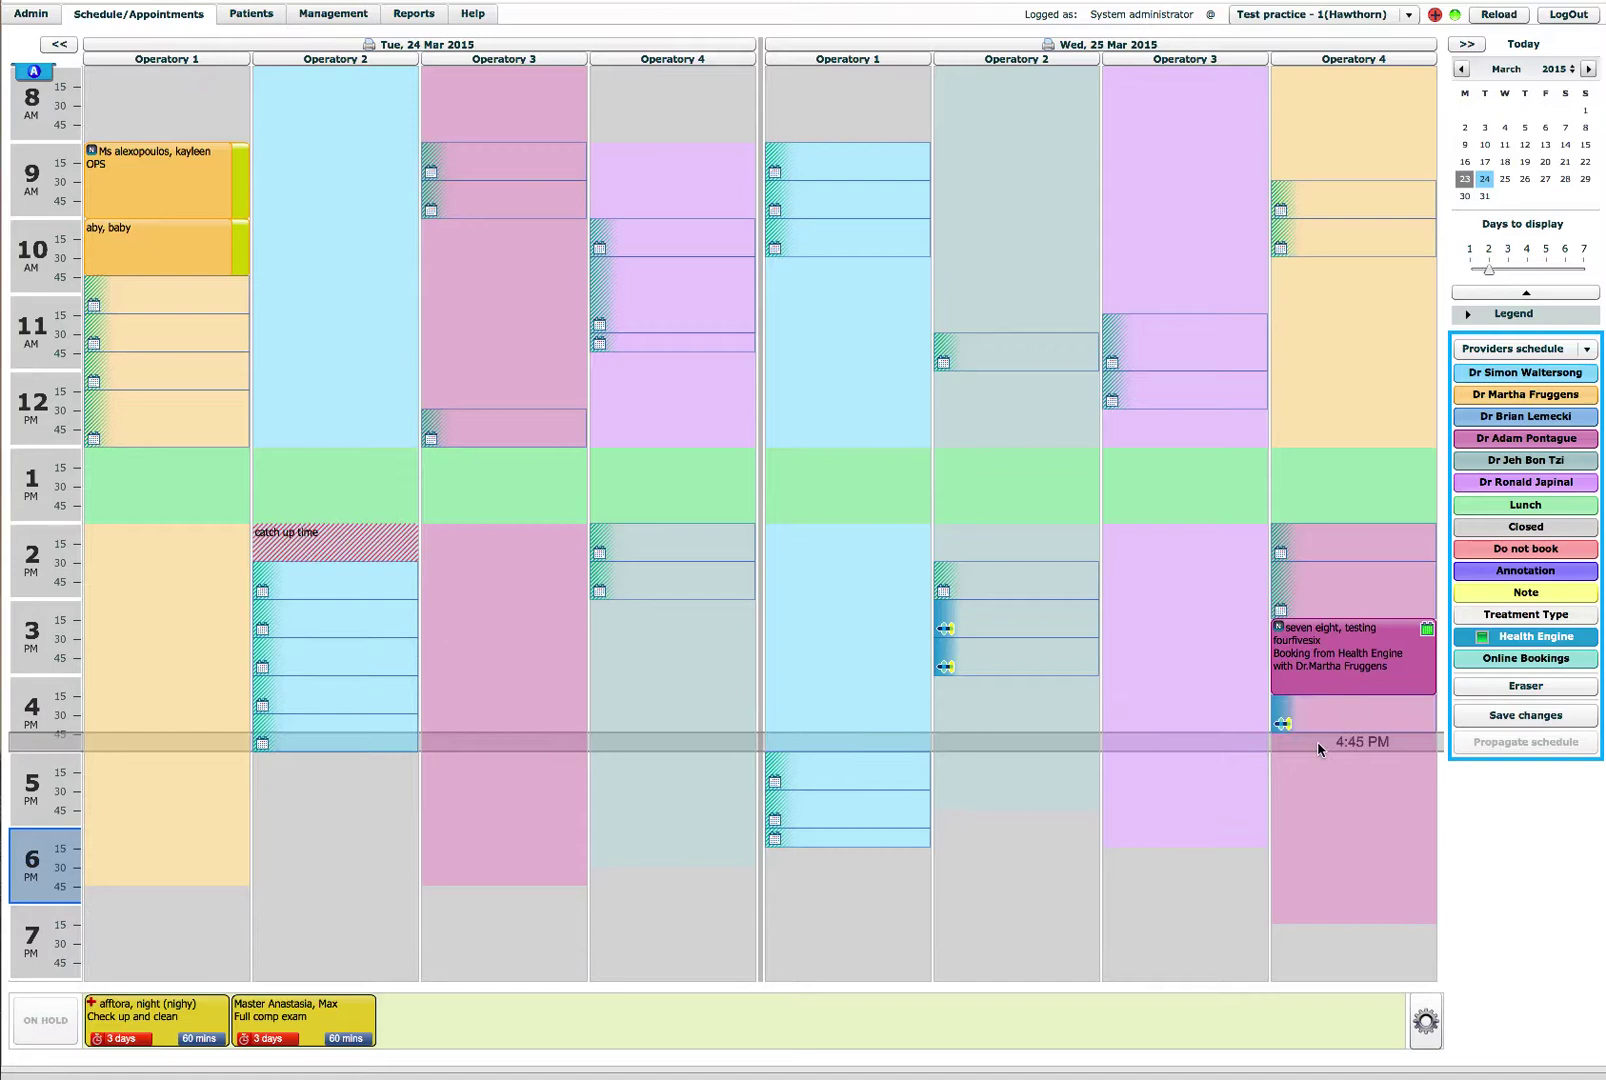
{"action": "left_click", "coordinate": [1318, 752]}
{"action": "left_click", "coordinate": [1320, 791]}
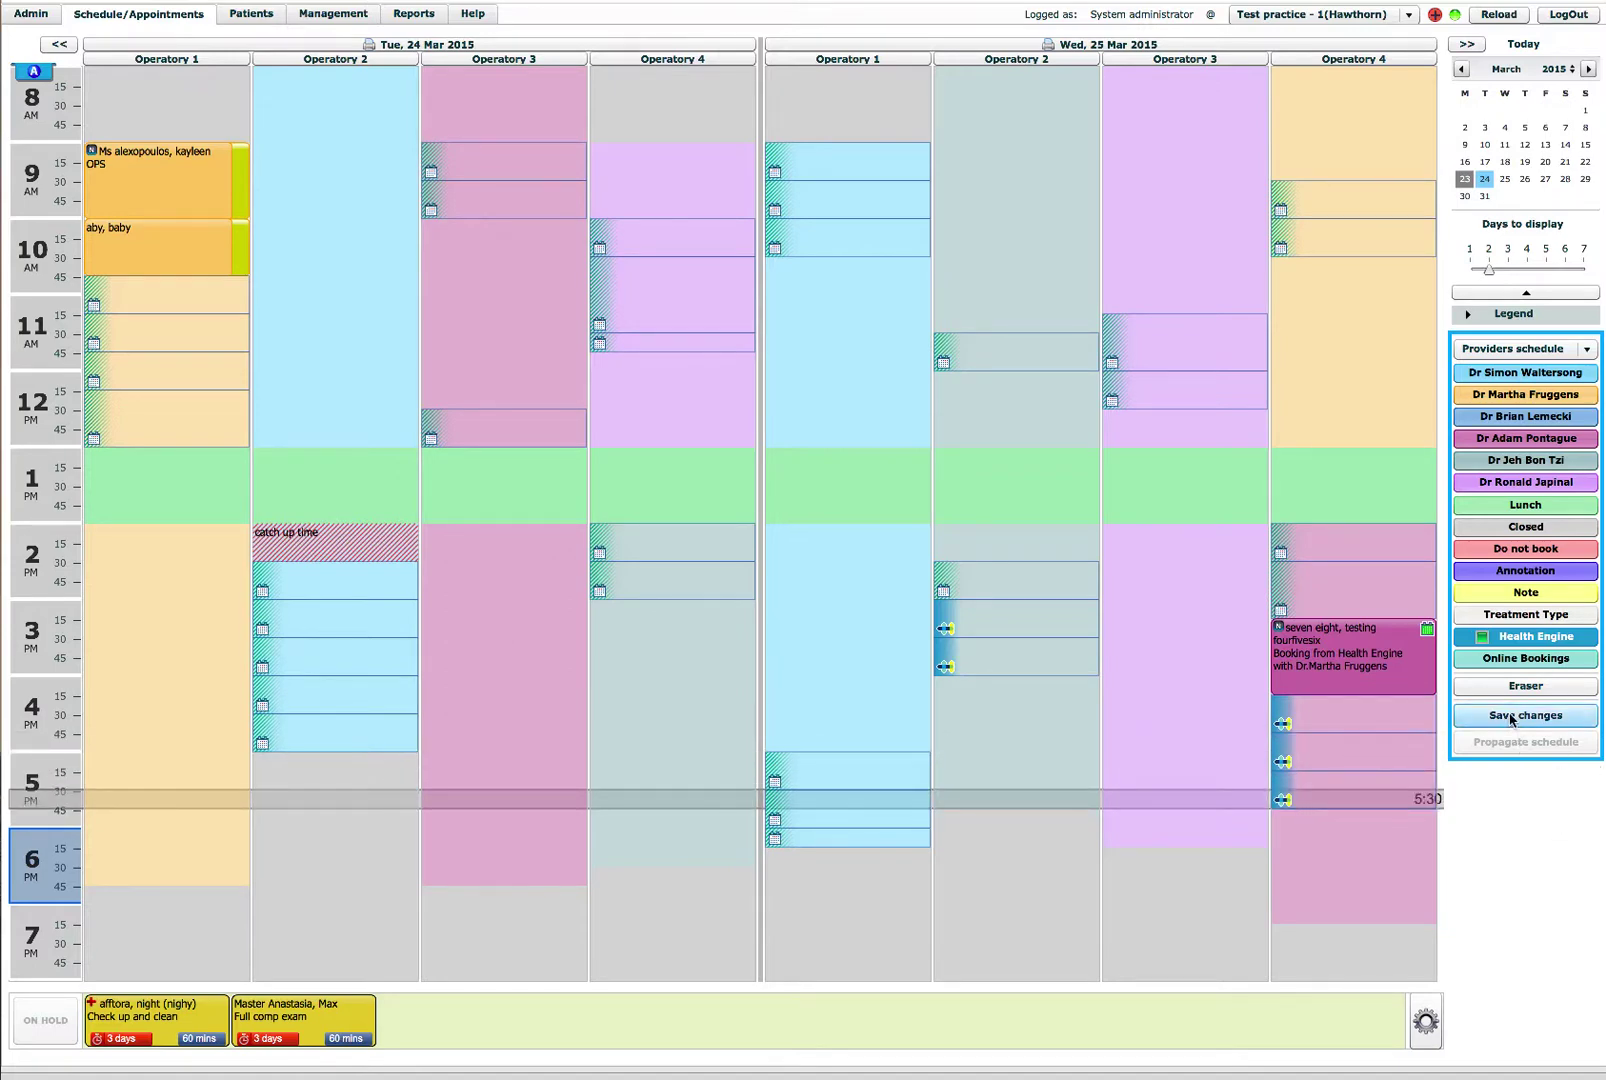
{"action": "left_click", "coordinate": [1512, 716]}
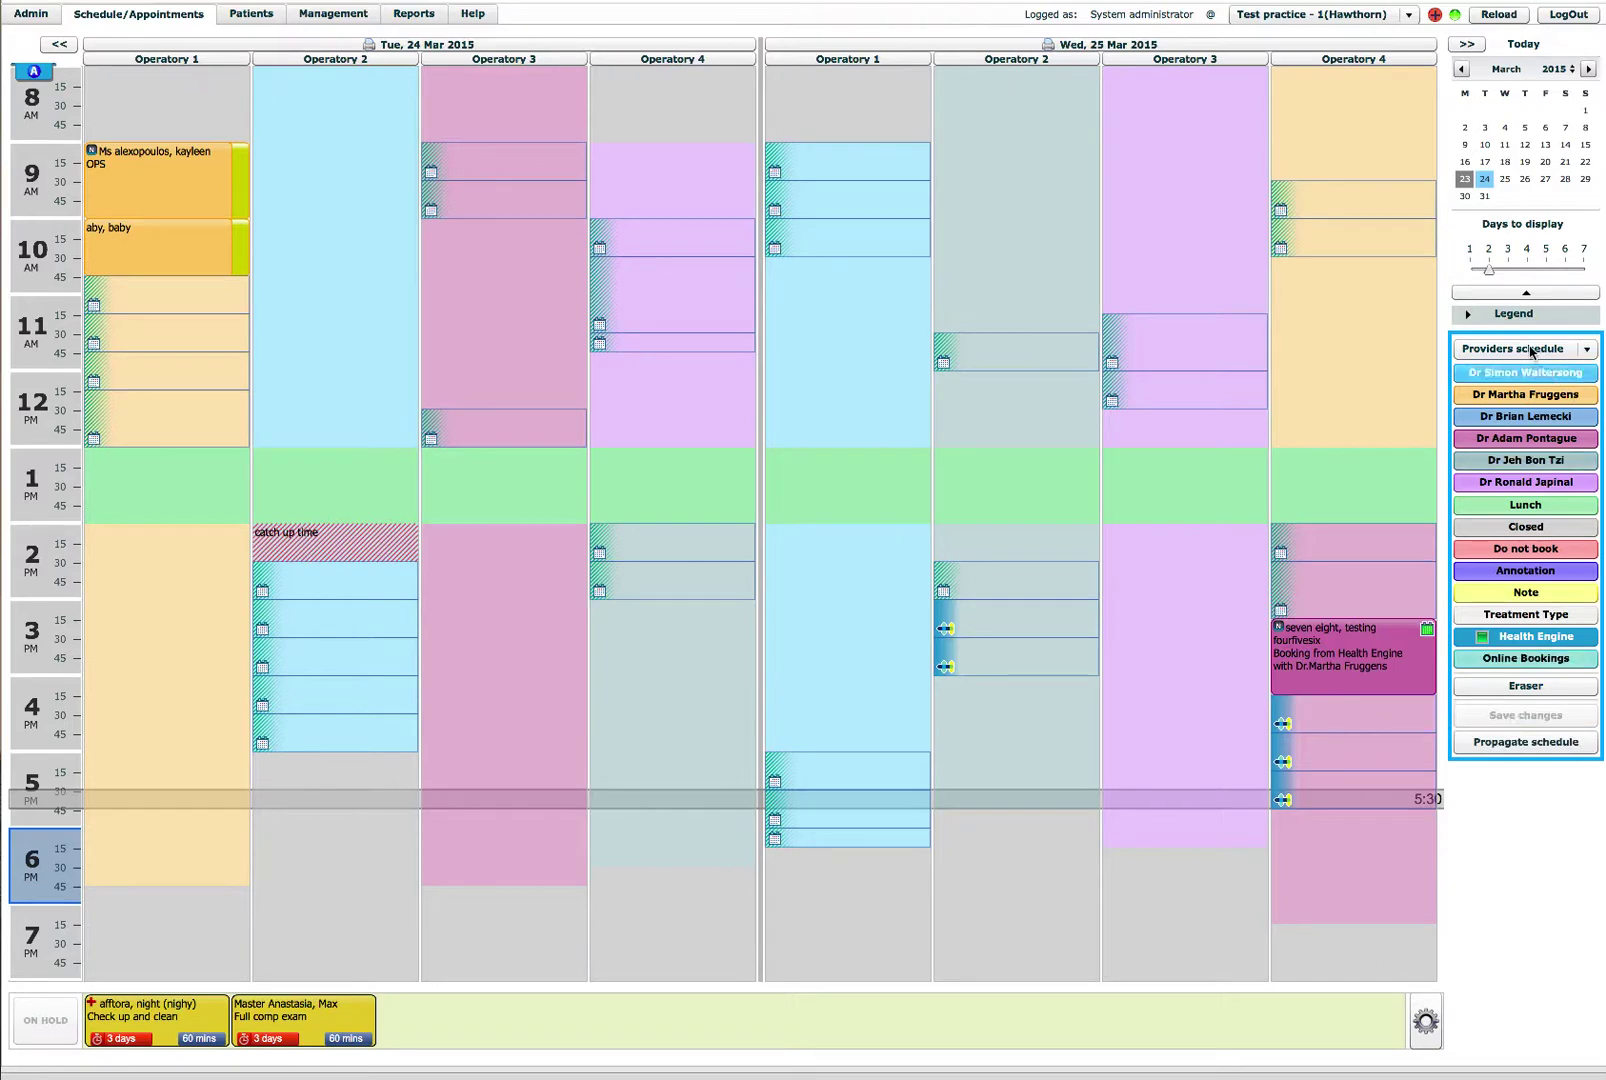
Step: Return the schedule to the Appointments view and bring the online booking test page on screen
{"action": "left_click", "coordinate": [1527, 350]}
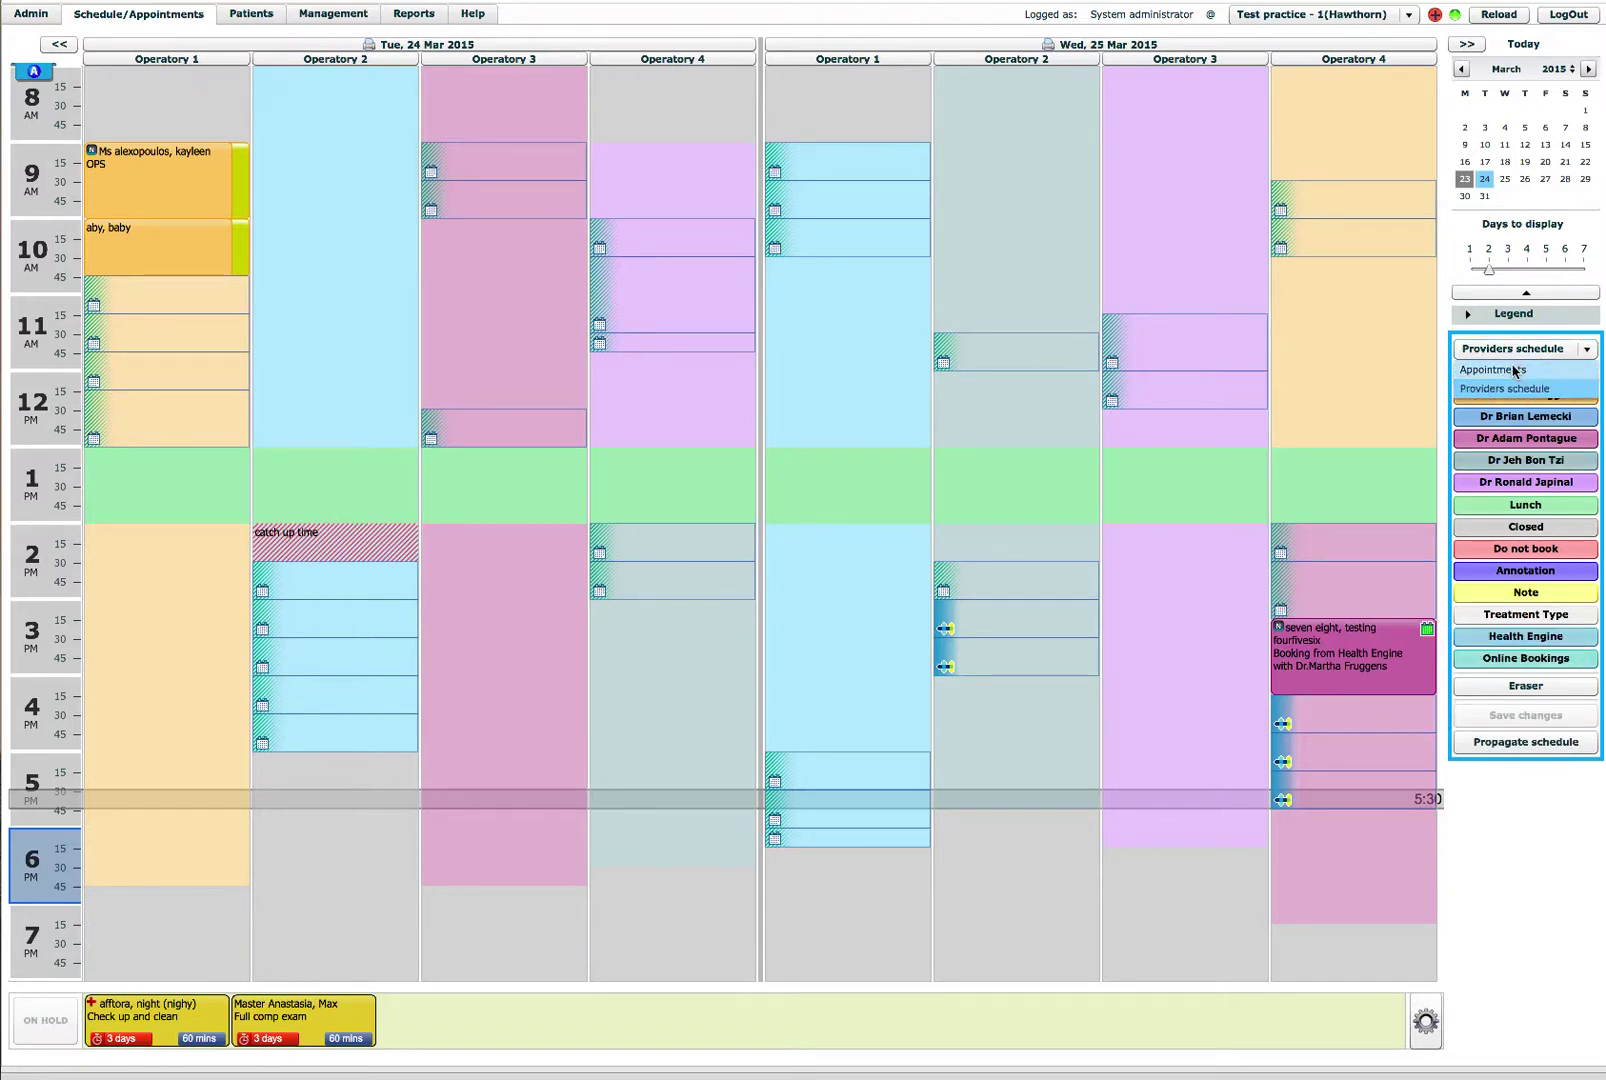
{"action": "left_click", "coordinate": [1515, 370]}
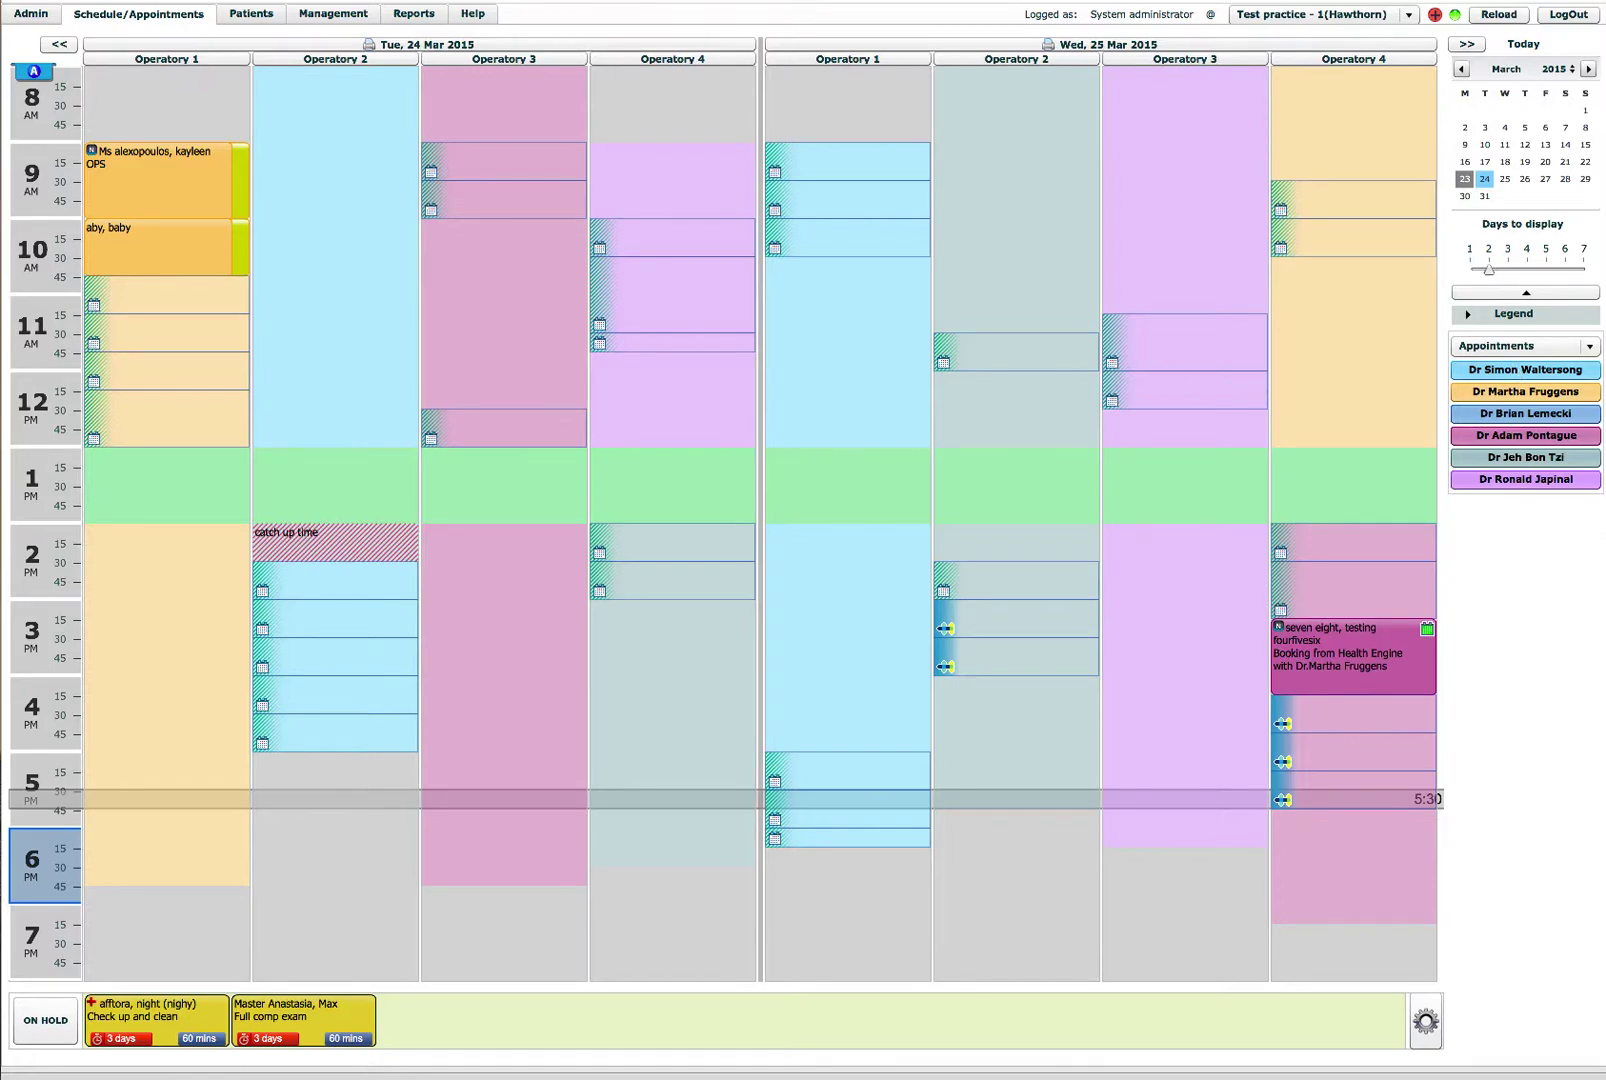
{"action": "left_click_drag", "start_coordinate": [1605, 760], "coordinate": [892, 59]}
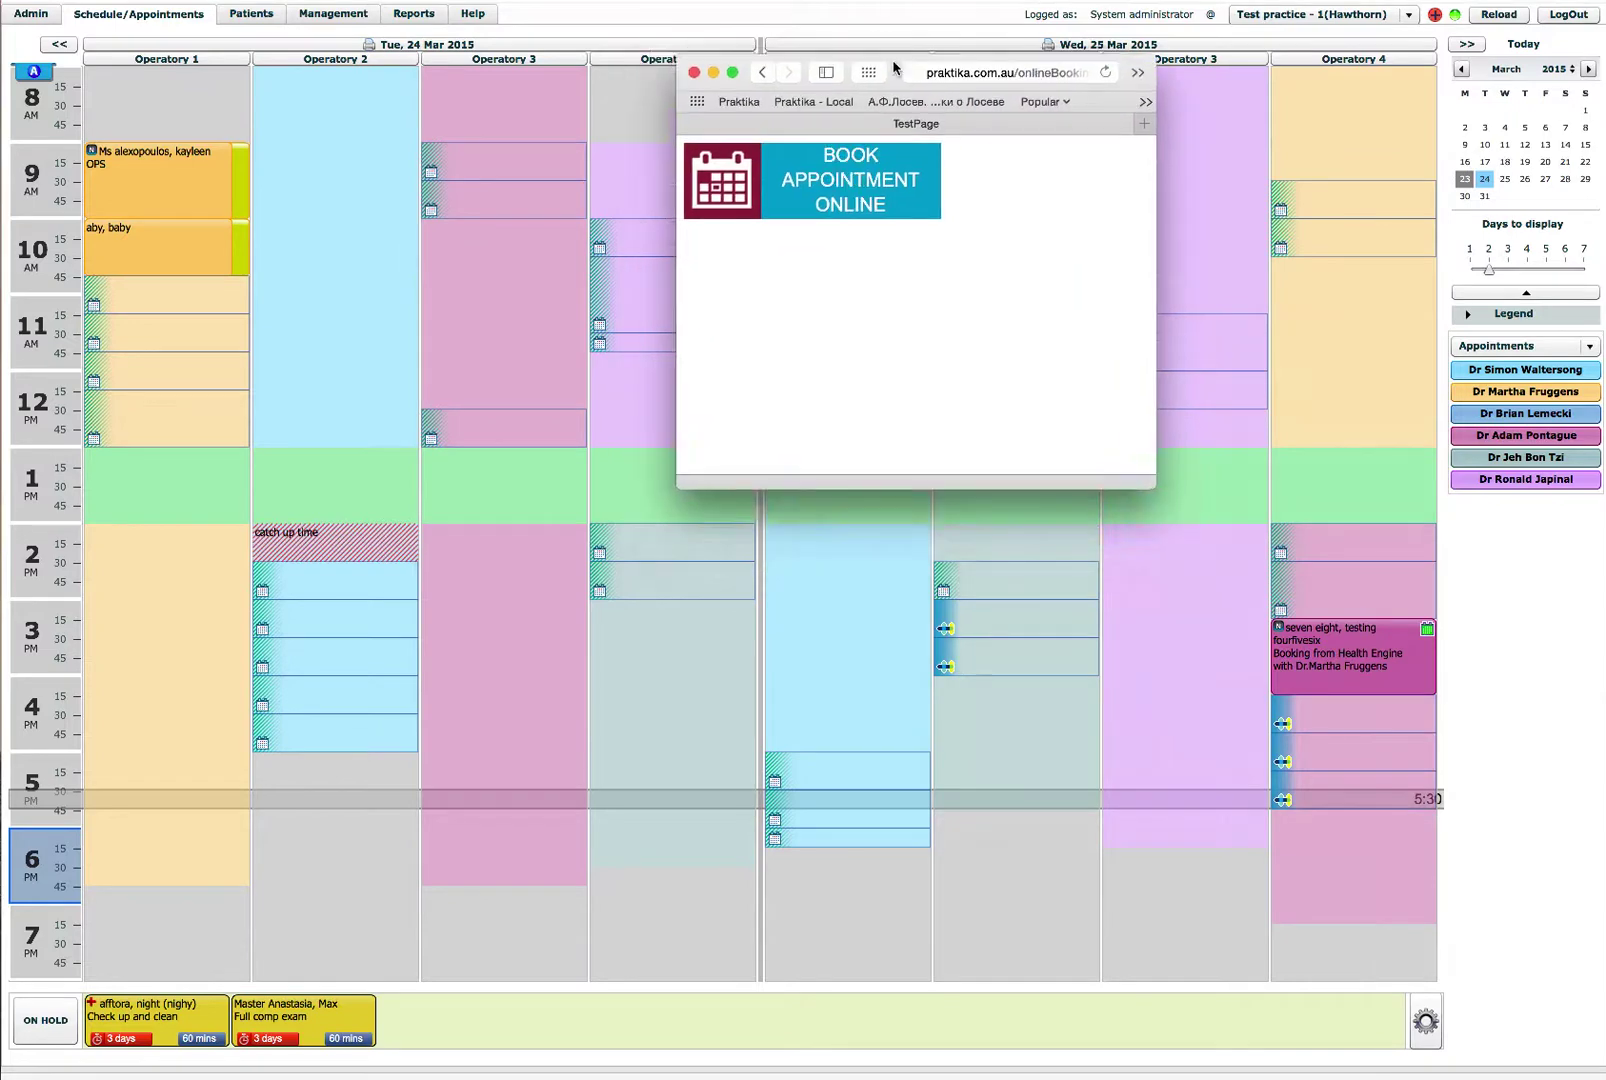
Step: Launch the Book Appointment Online page and enlarge its window from the top-left corner
{"action": "left_click", "coordinate": [815, 183]}
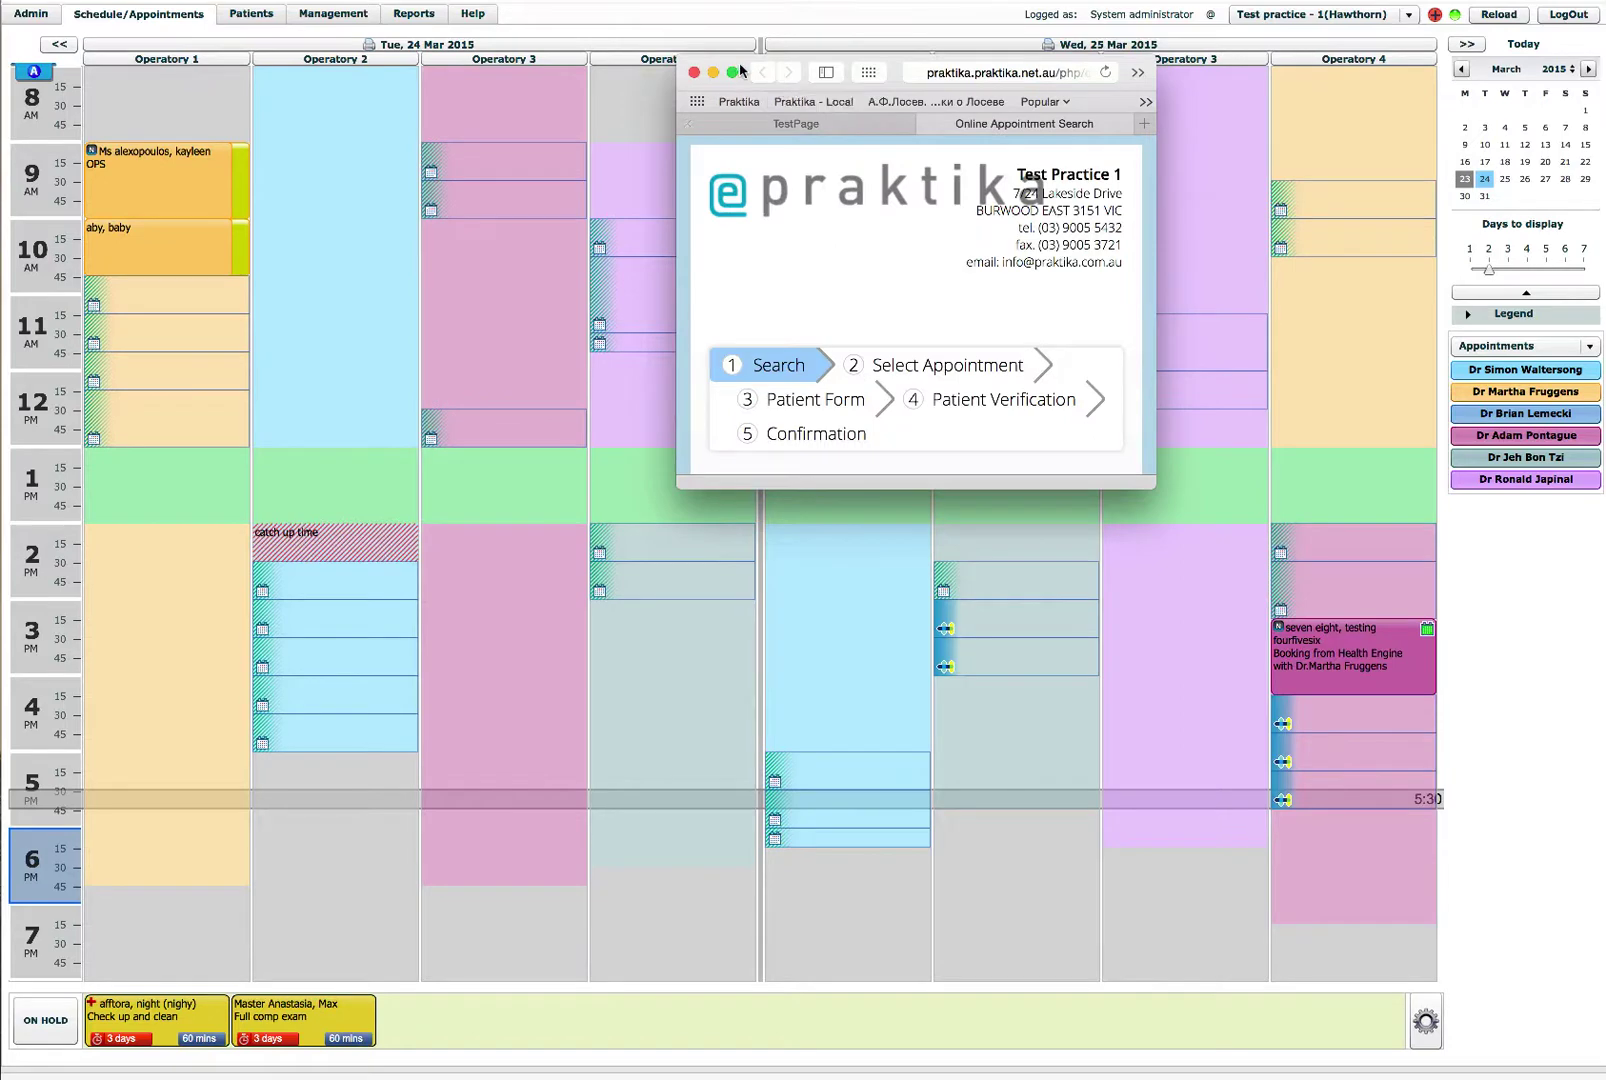
{"action": "left_click_drag", "start_coordinate": [738, 70], "coordinate": [72, 0]}
{"action": "left_click_drag", "start_coordinate": [490, 380], "coordinate": [1546, 1060]}
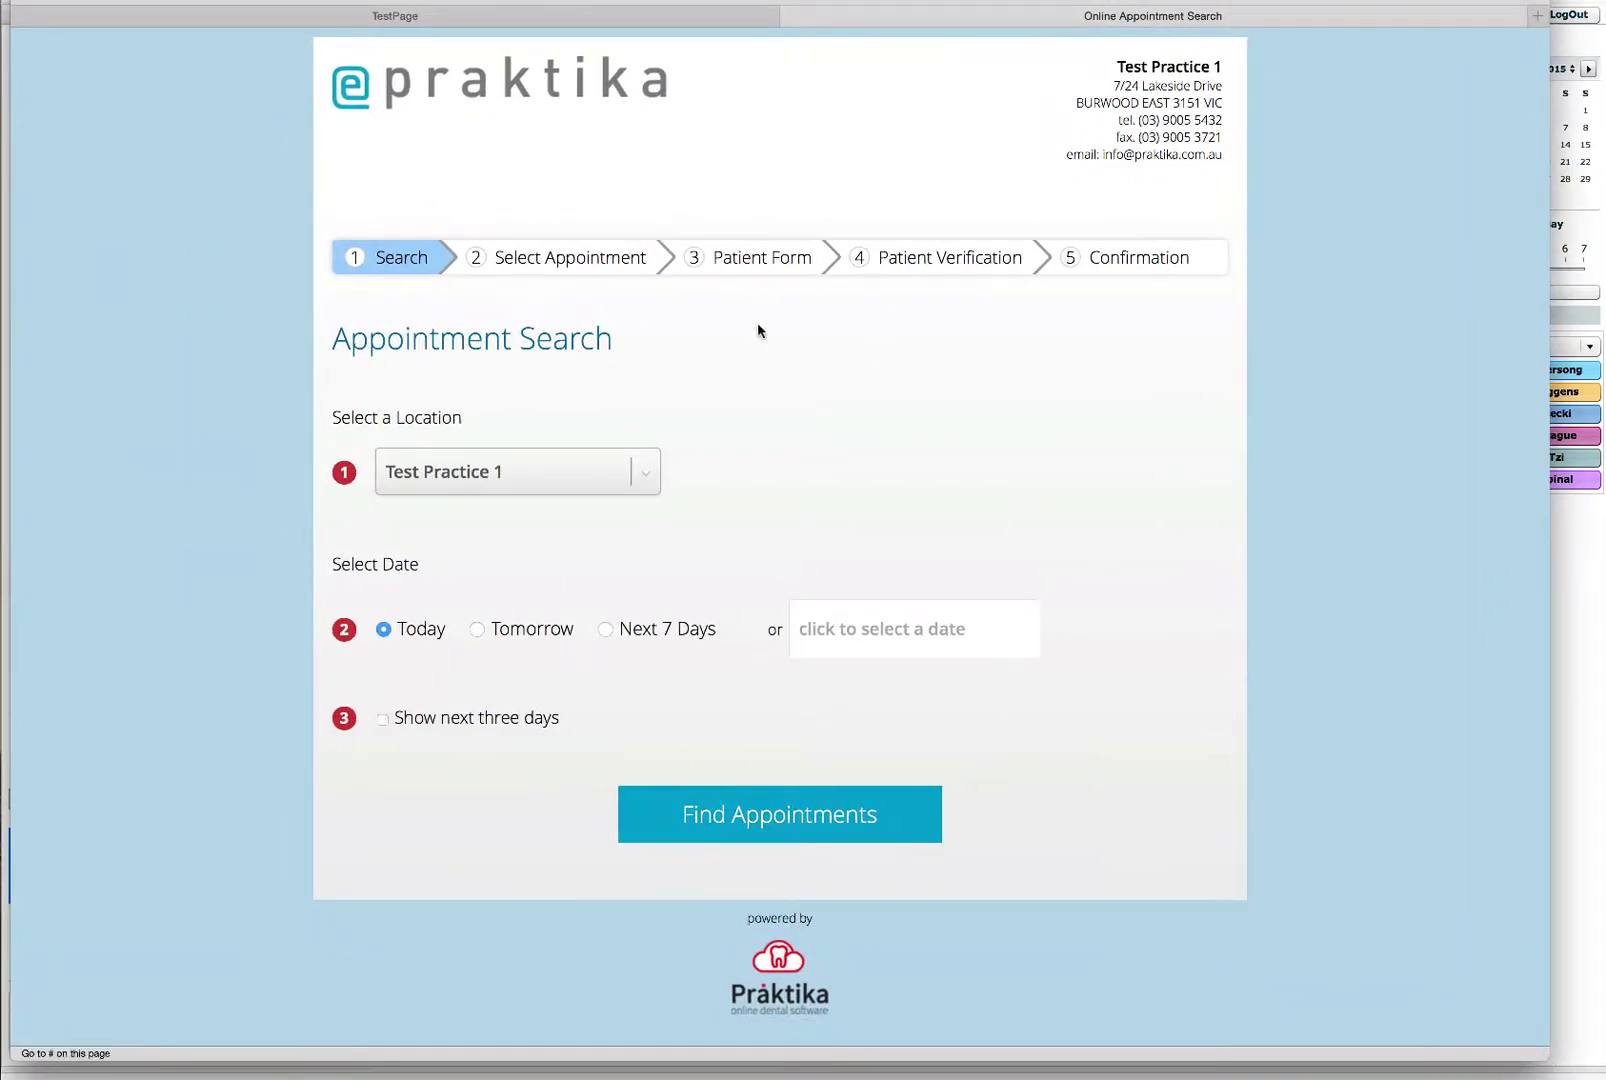
Step: Choose the Test practice - 1(Hawthorn) location and search Tomorrow, leaving the date picker unchanged
{"action": "left_click", "coordinate": [505, 474]}
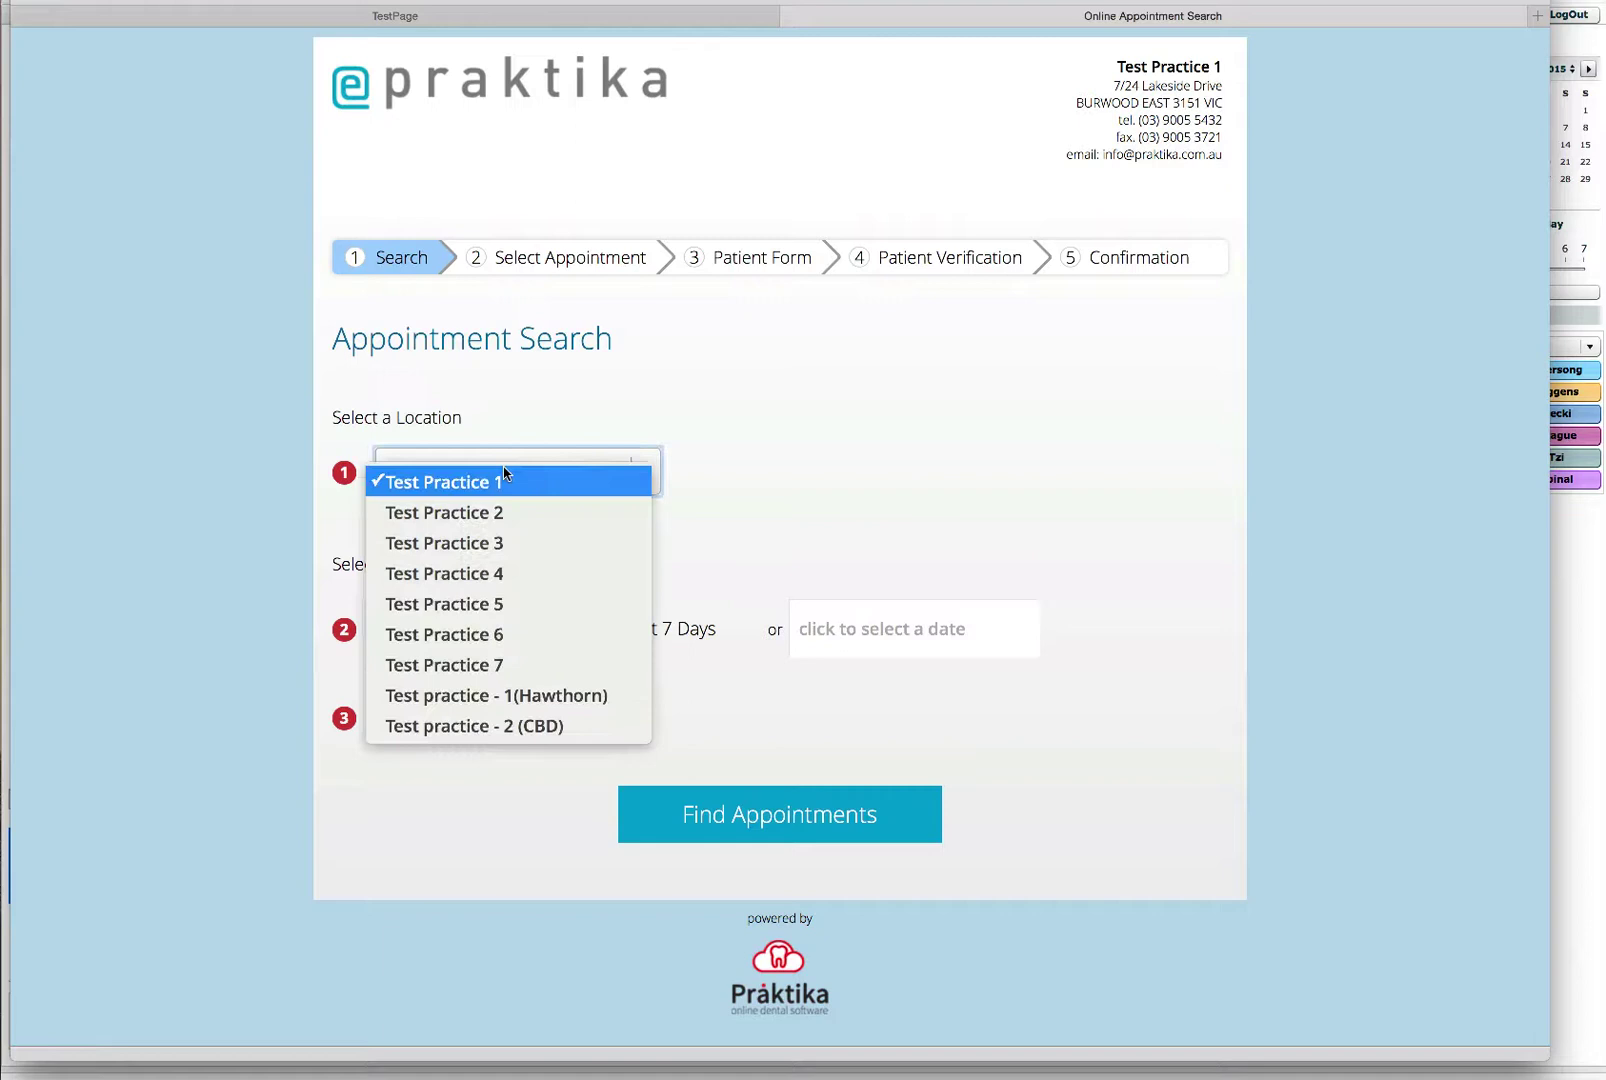
{"action": "left_click", "coordinate": [549, 711]}
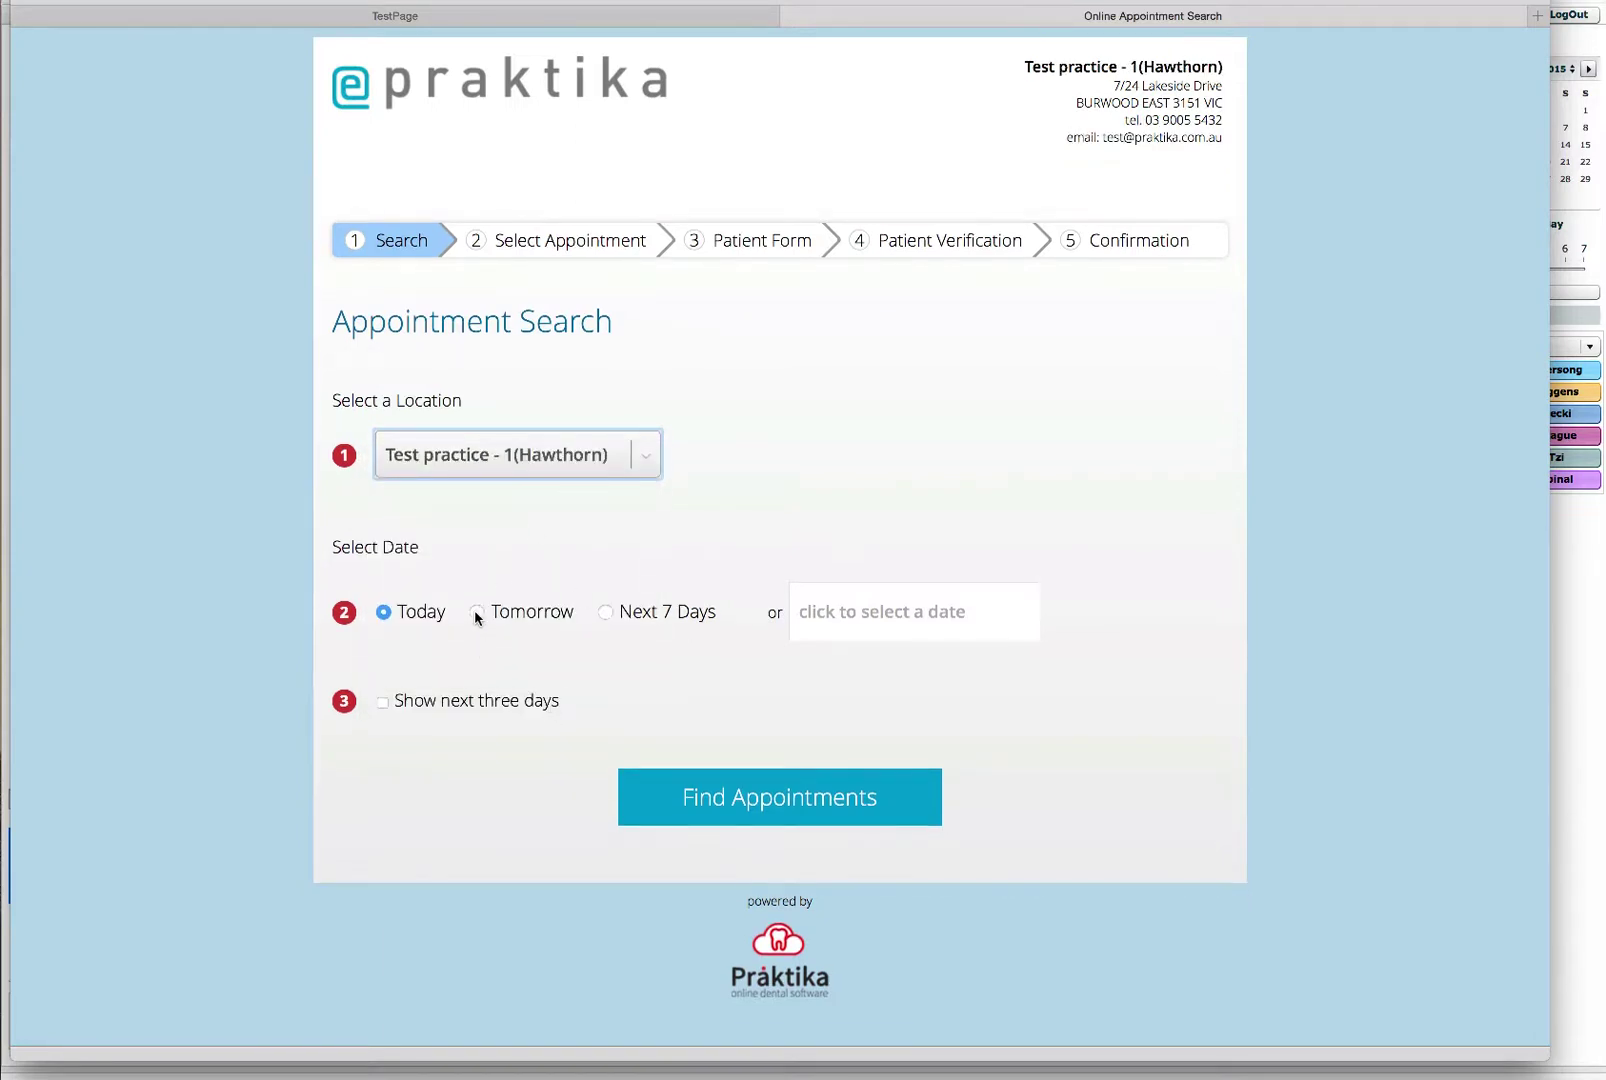
{"action": "left_click", "coordinate": [476, 613]}
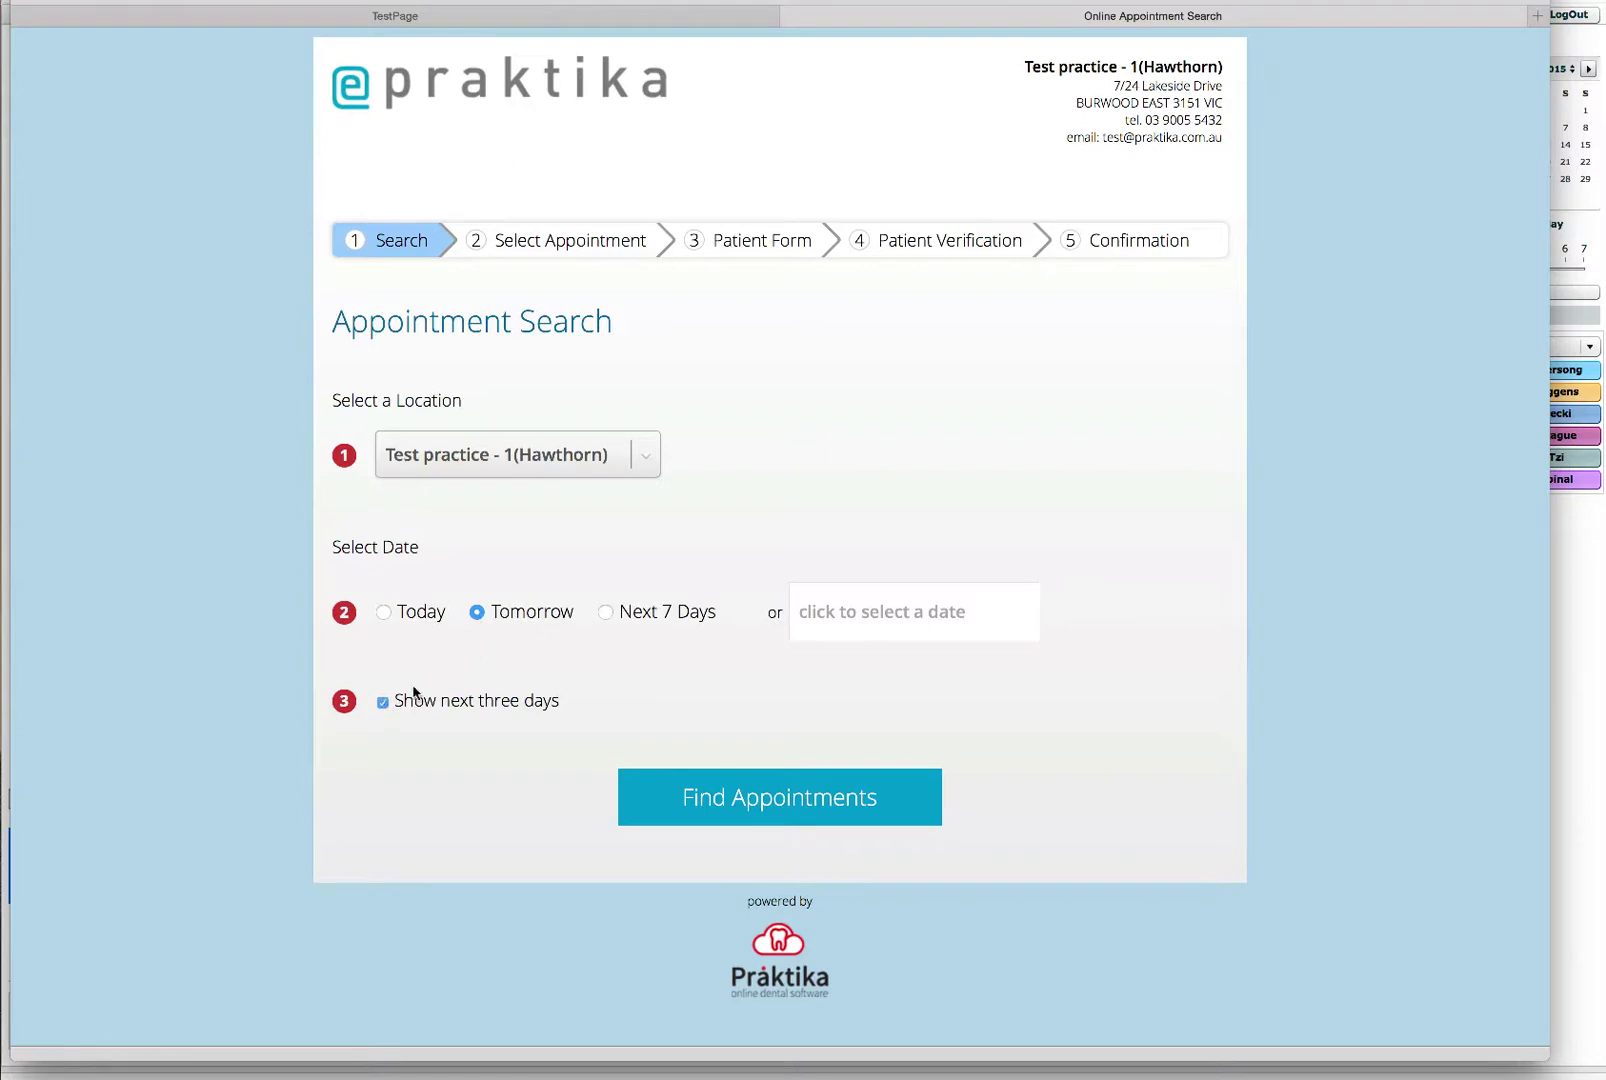
{"action": "left_click", "coordinate": [816, 616]}
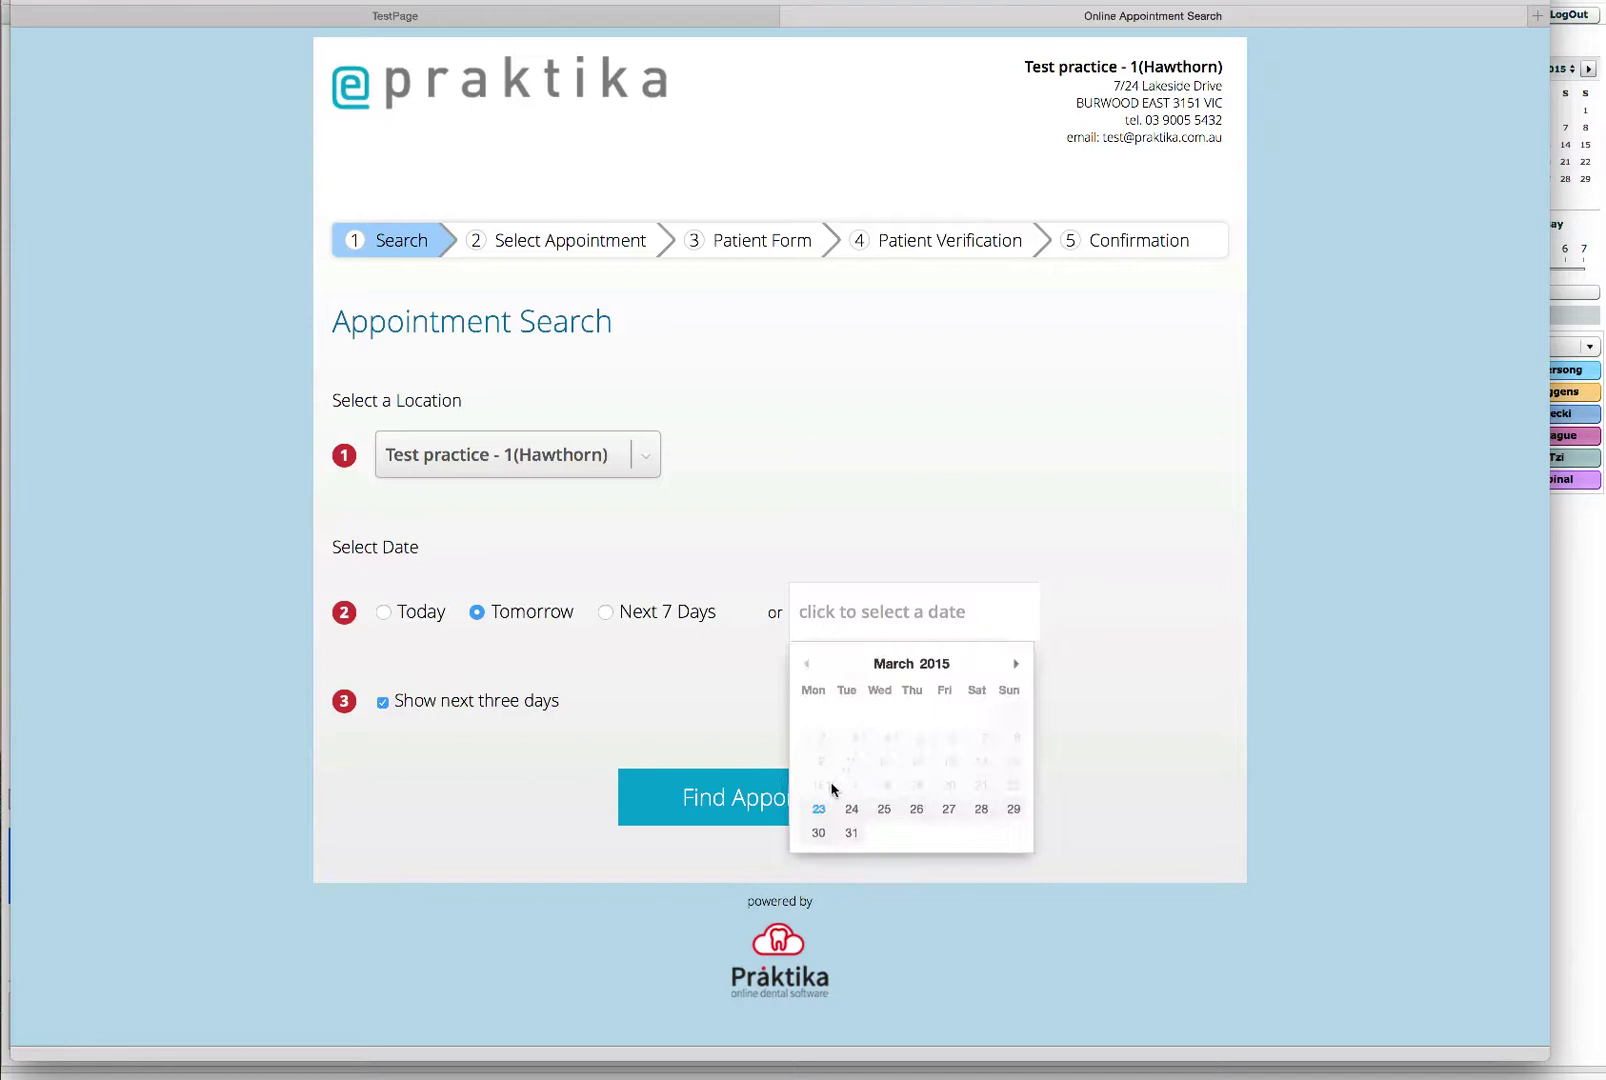
{"action": "left_click", "coordinate": [713, 556]}
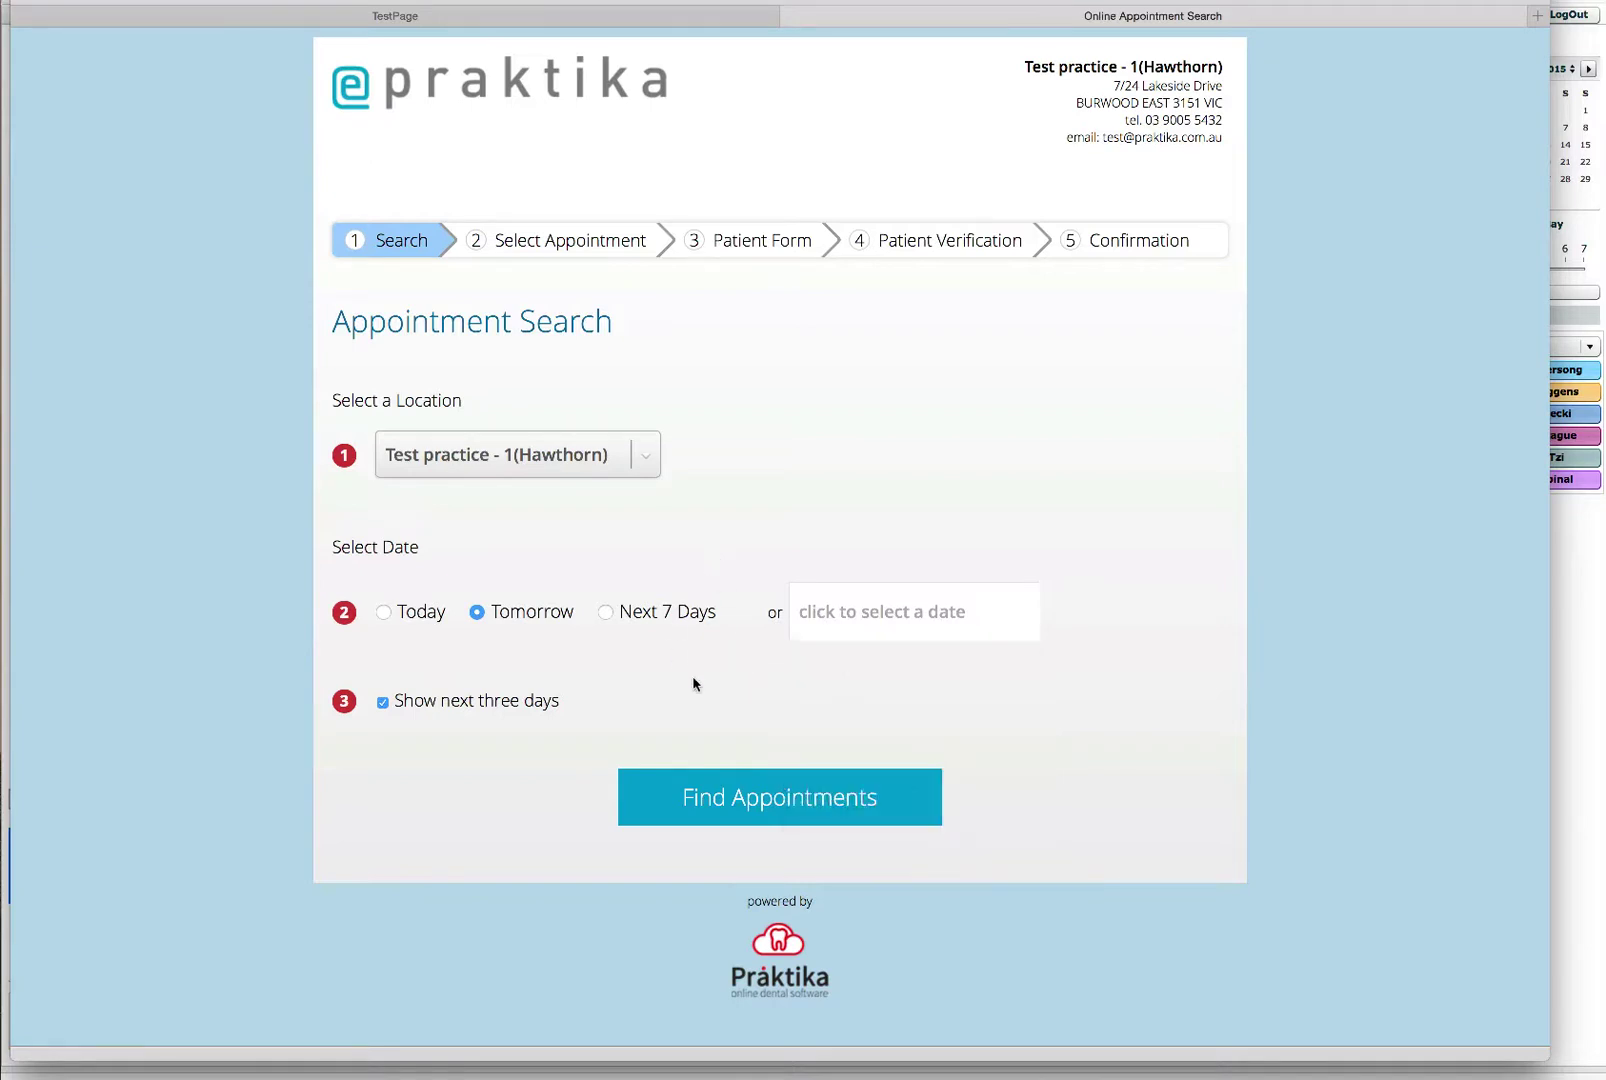
Step: Run Find Appointments and browse each doctor's available slots for Tue 24 and Wed 25 March
{"action": "left_click", "coordinate": [766, 801]}
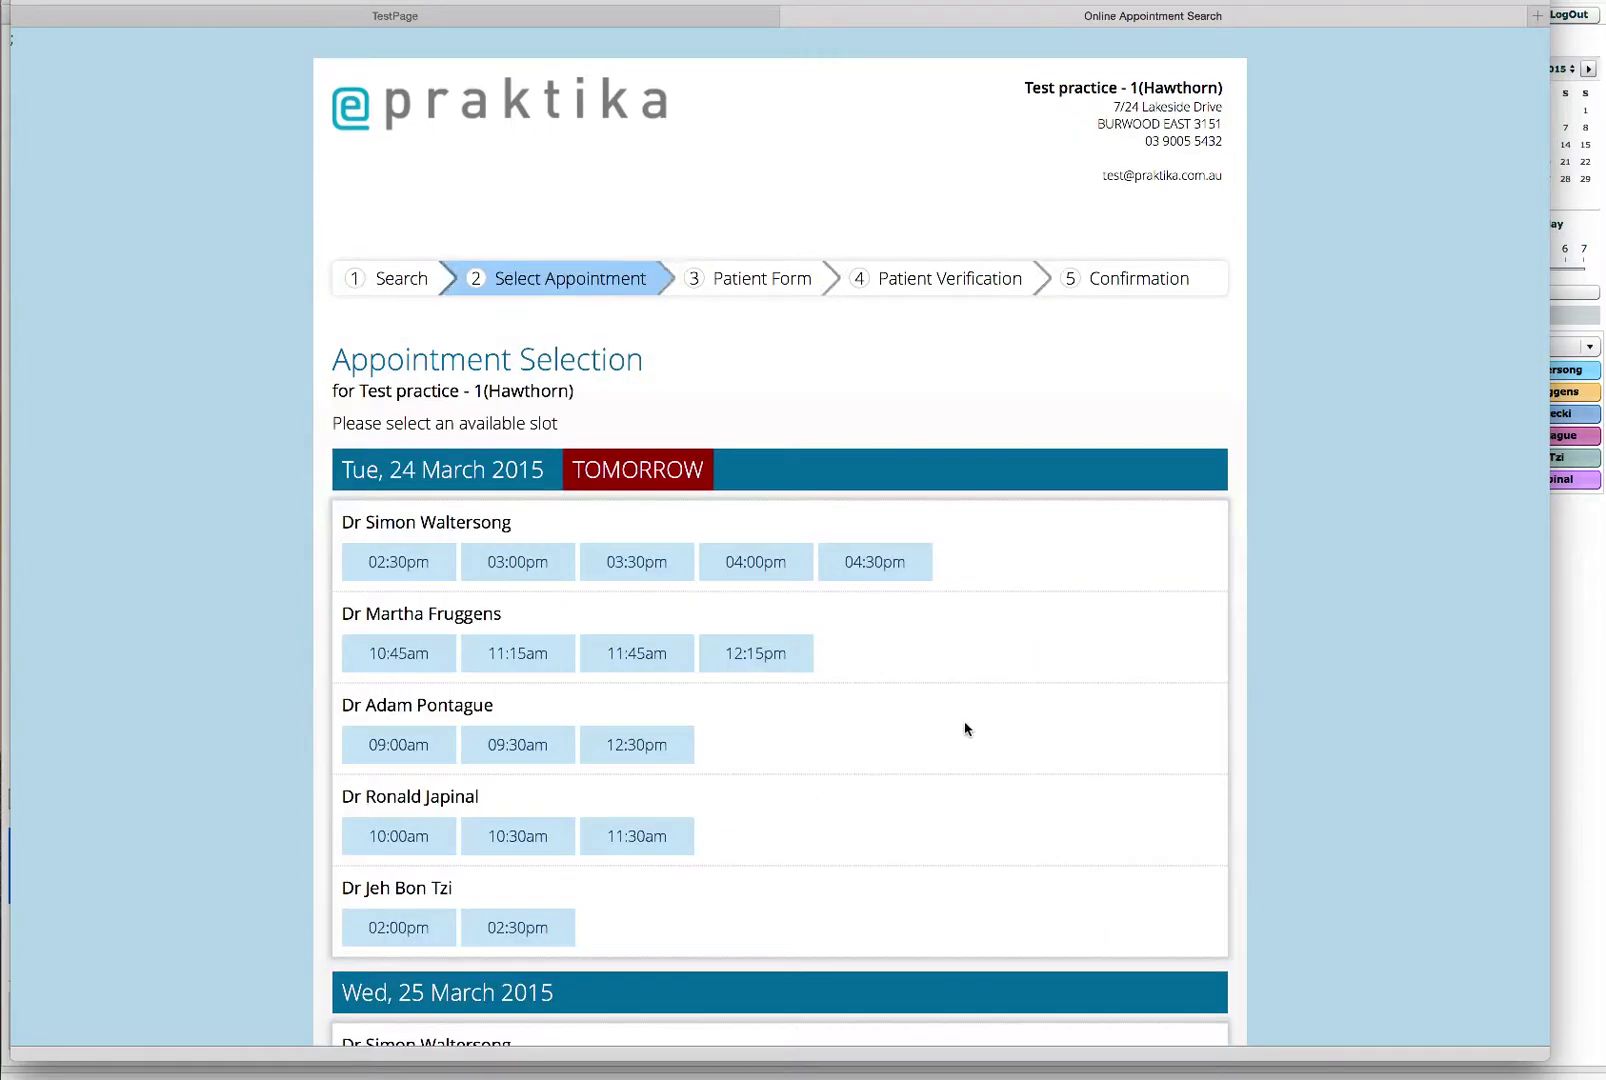
{"action": "scroll", "coordinate": [965, 725], "scroll_direction": "down", "scroll_amount": 5}
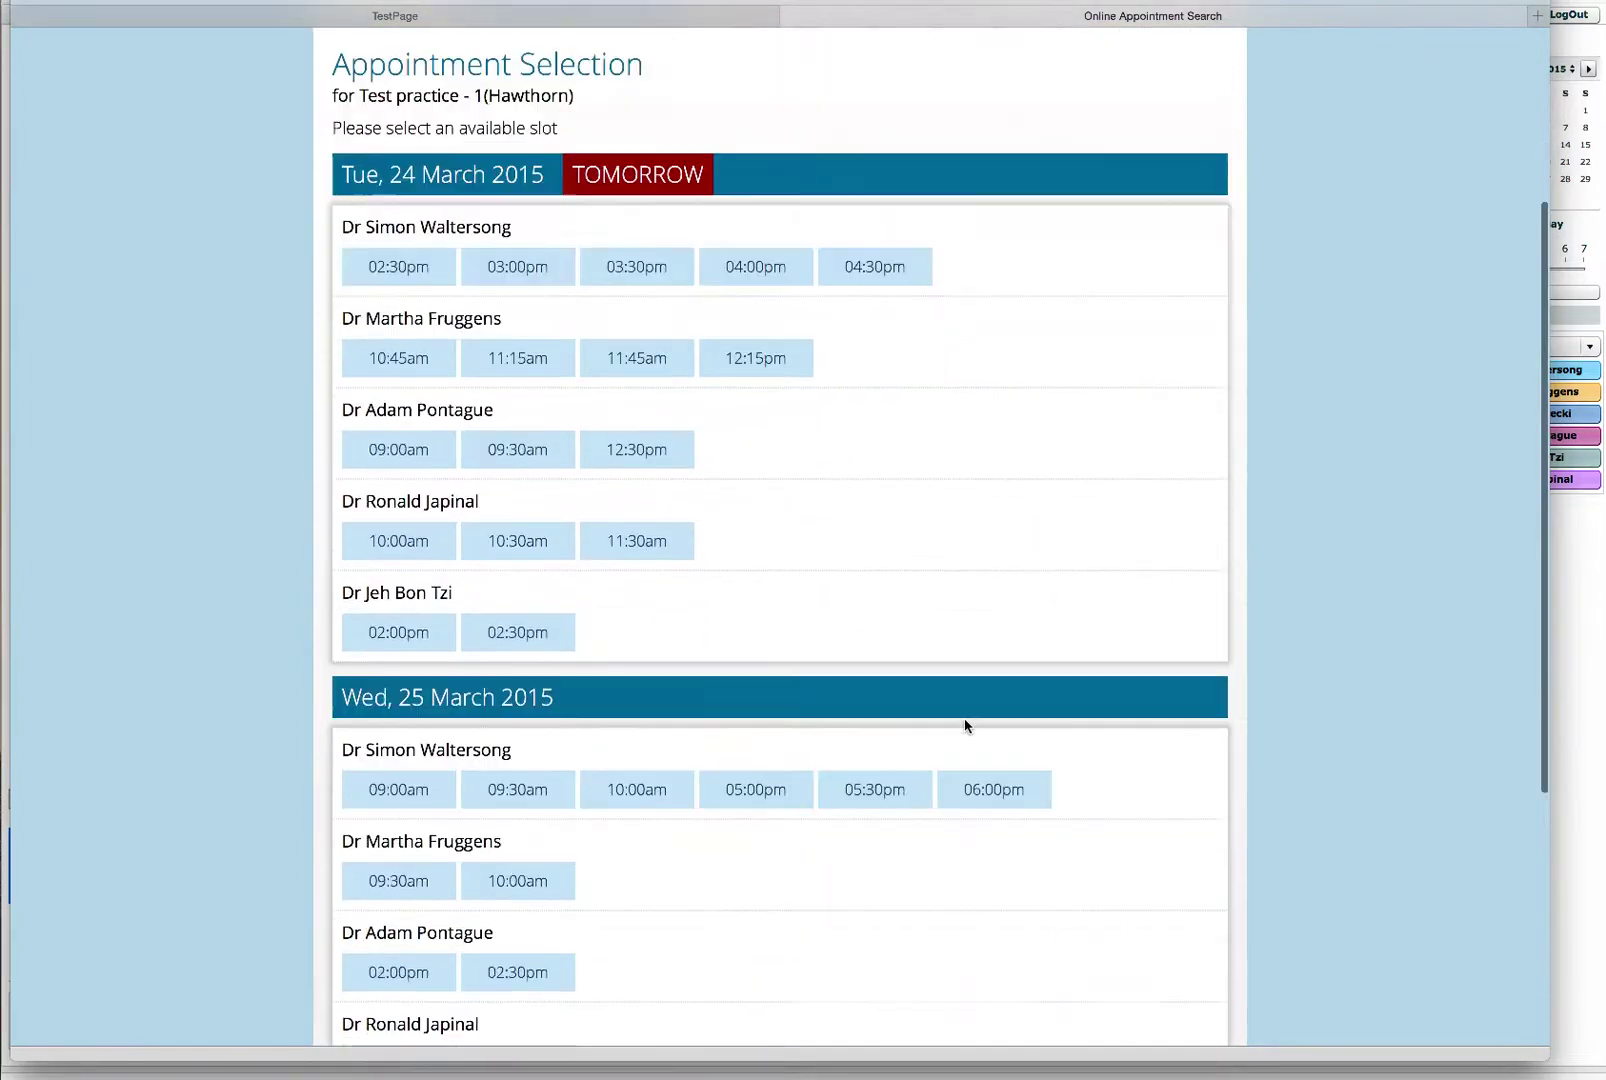
{"action": "scroll", "coordinate": [965, 725], "scroll_direction": "down", "scroll_amount": 5}
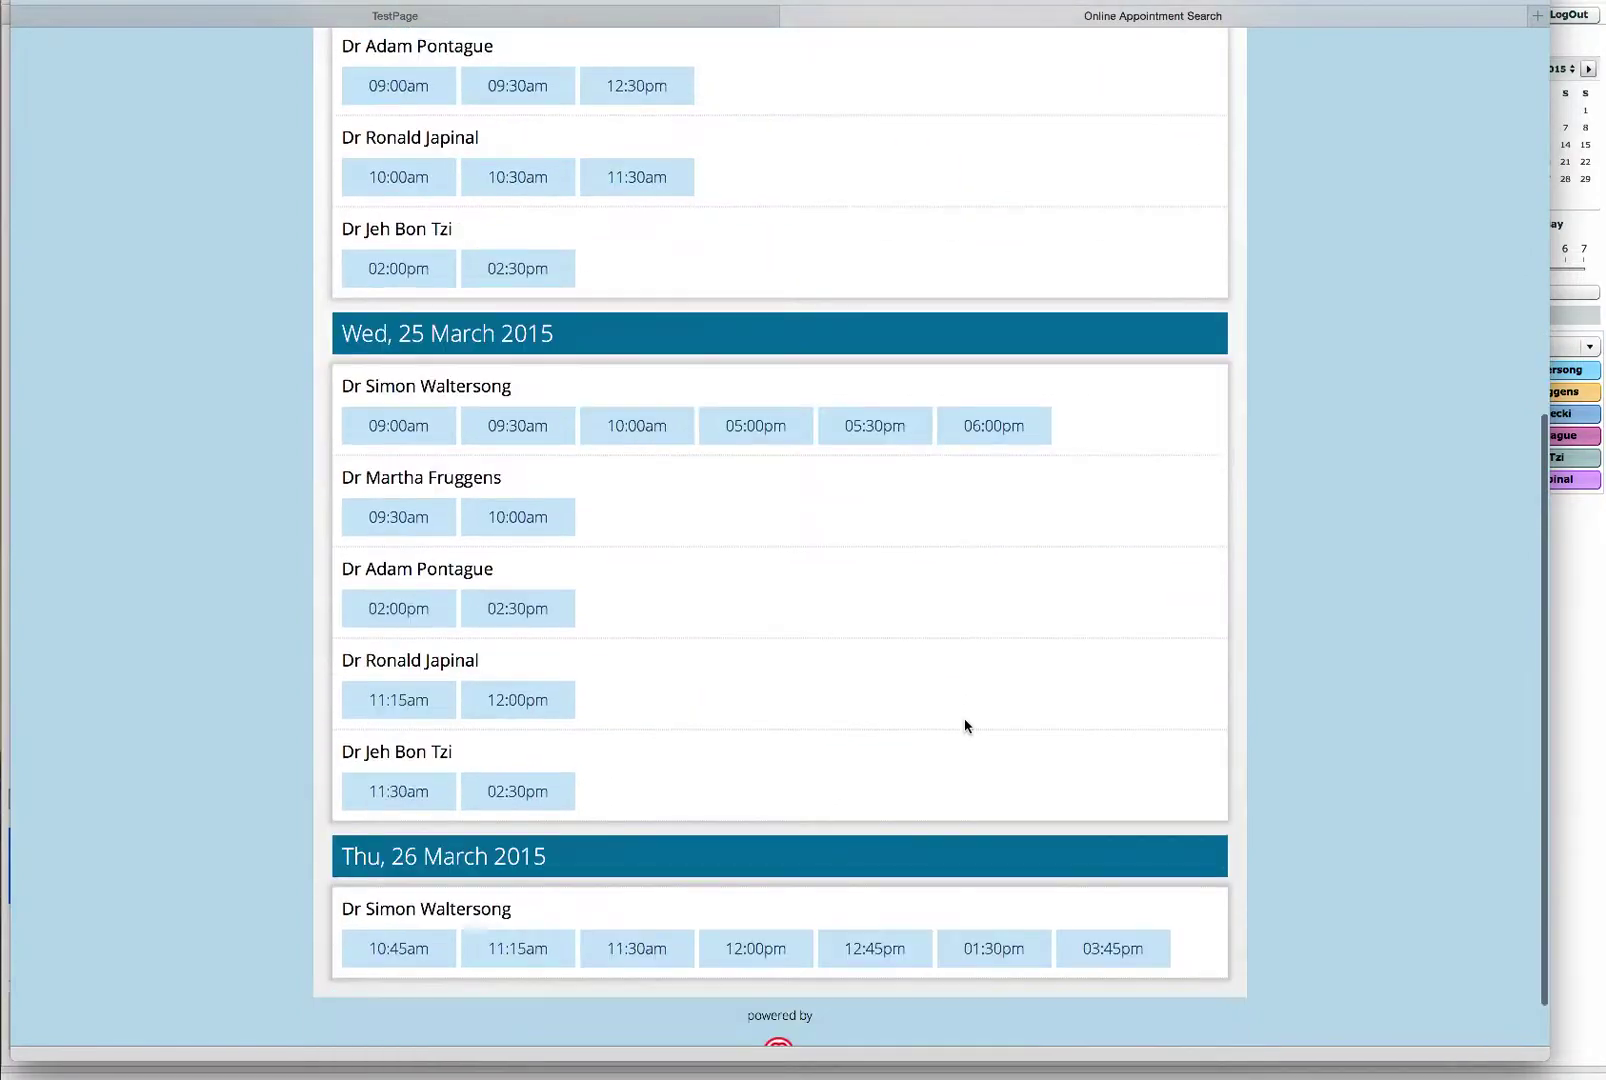
{"action": "scroll", "coordinate": [965, 725], "scroll_direction": "up", "scroll_amount": 5}
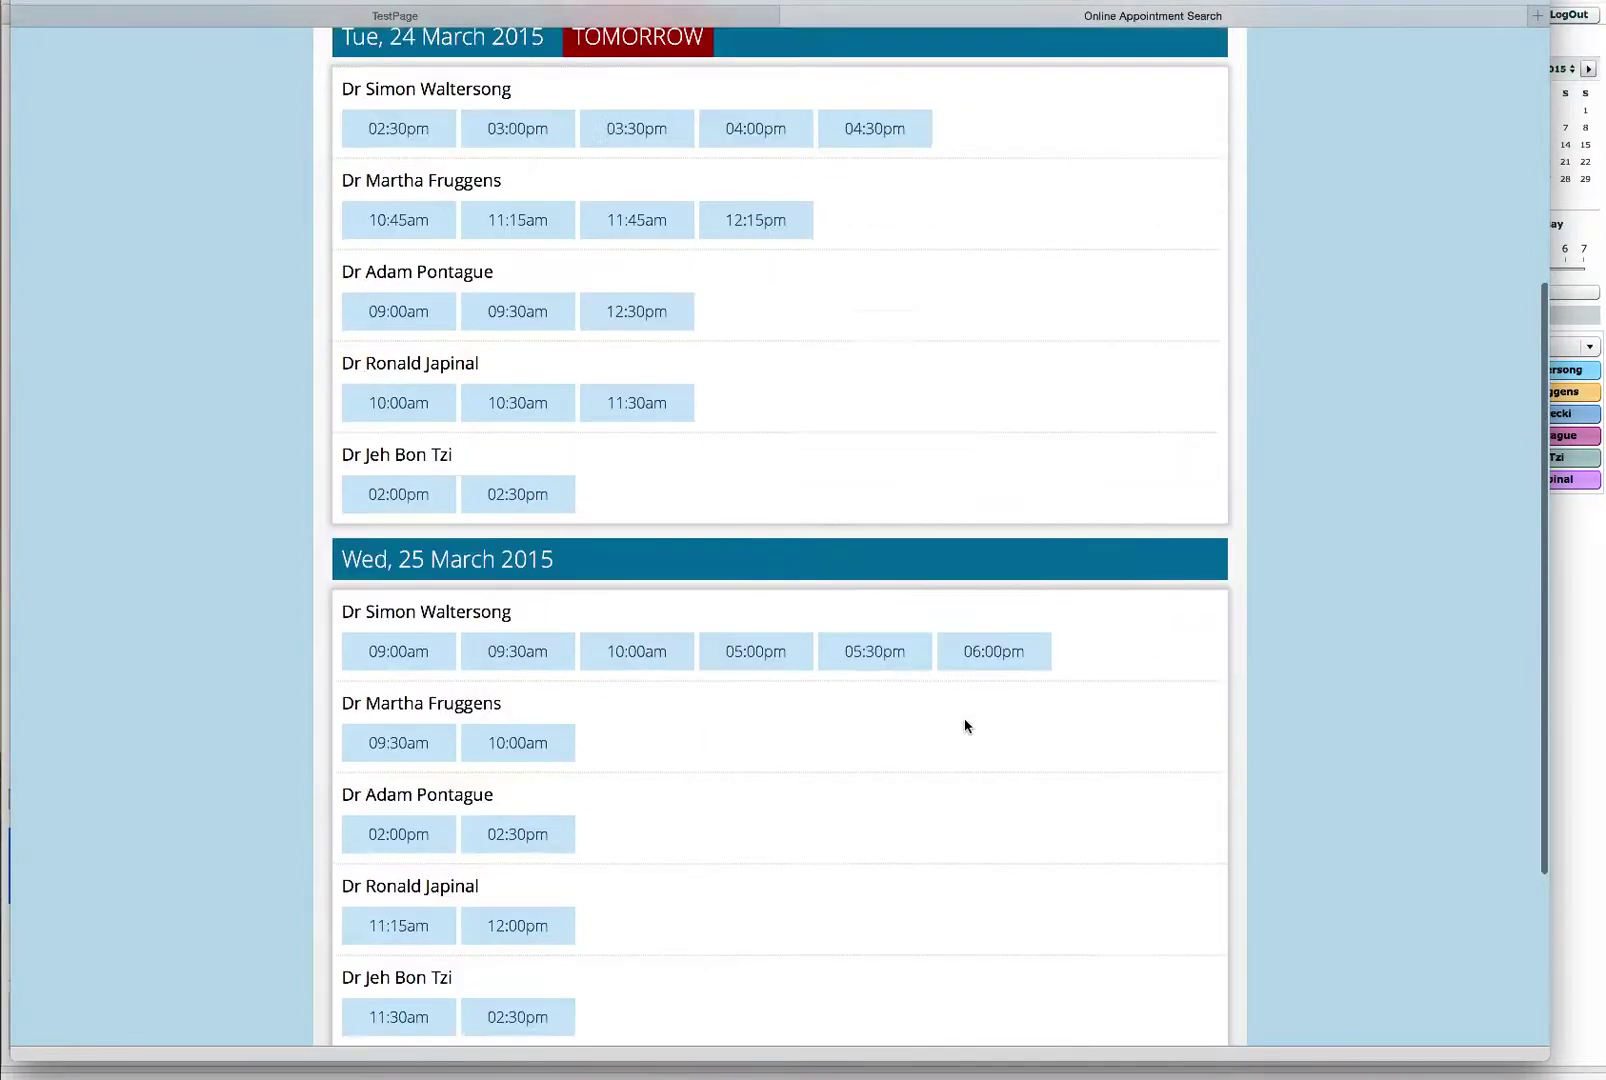
{"action": "scroll", "coordinate": [965, 725], "scroll_direction": "up", "scroll_amount": 4}
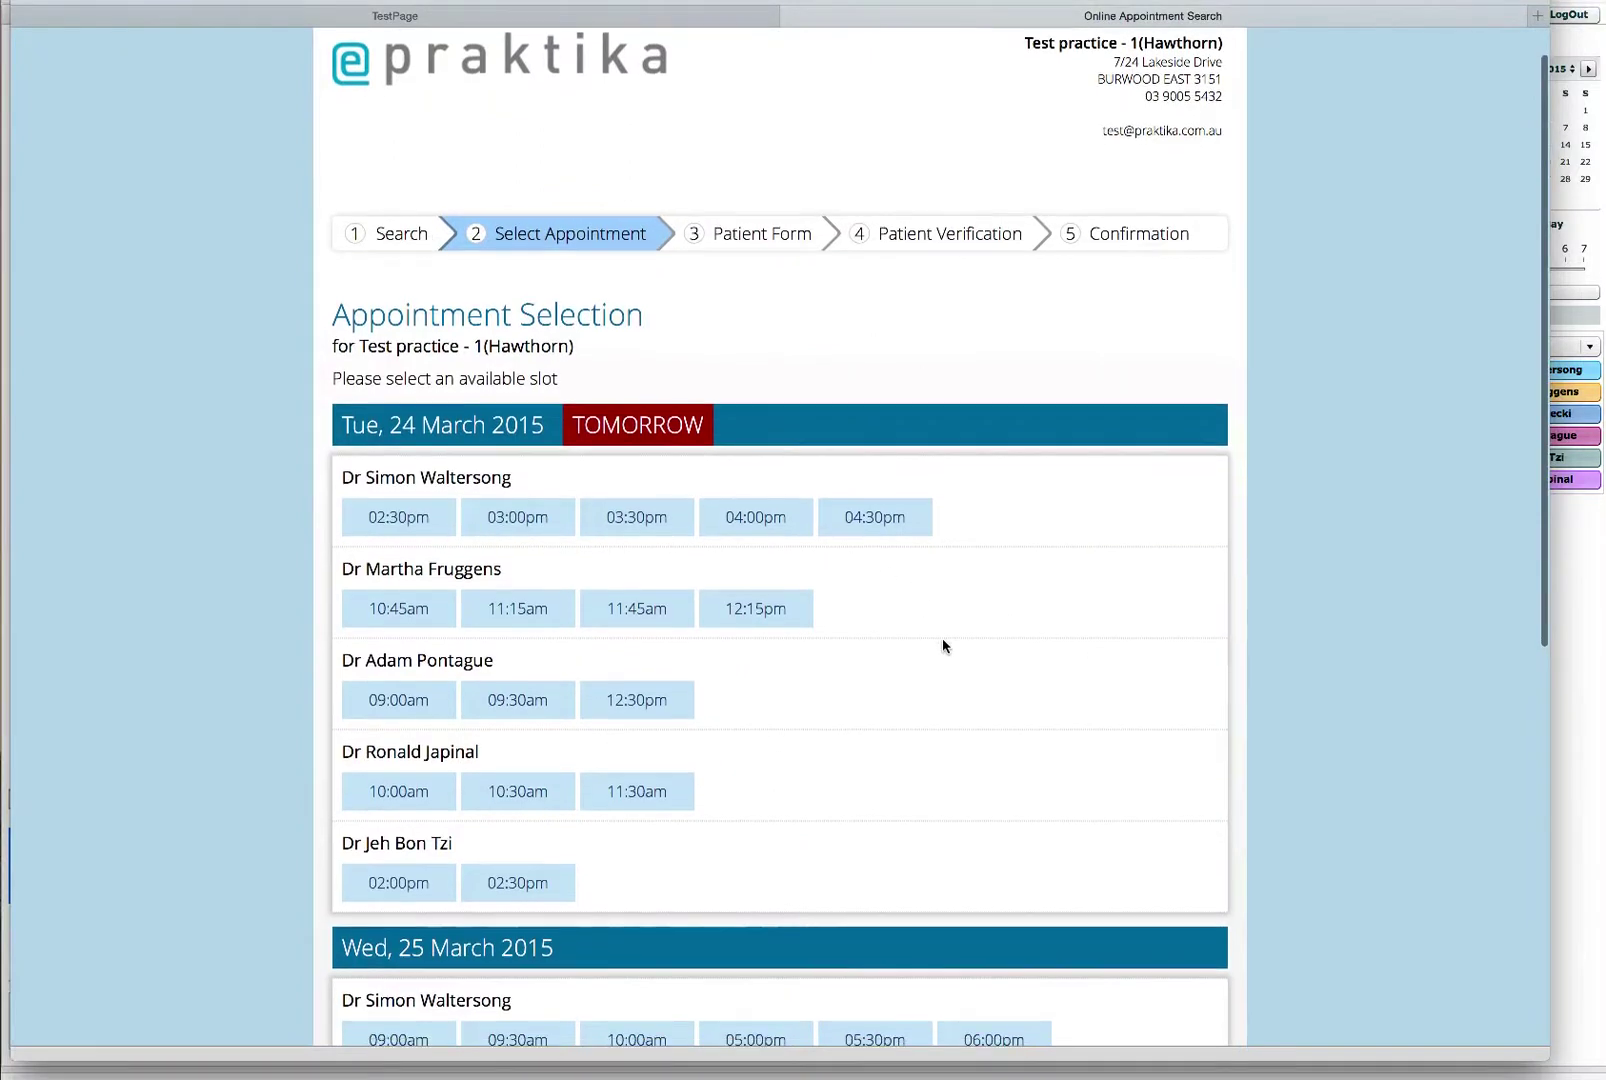
{"action": "scroll", "coordinate": [943, 645], "scroll_direction": "down", "scroll_amount": 2}
{"action": "scroll", "coordinate": [943, 645], "scroll_direction": "down", "scroll_amount": 1}
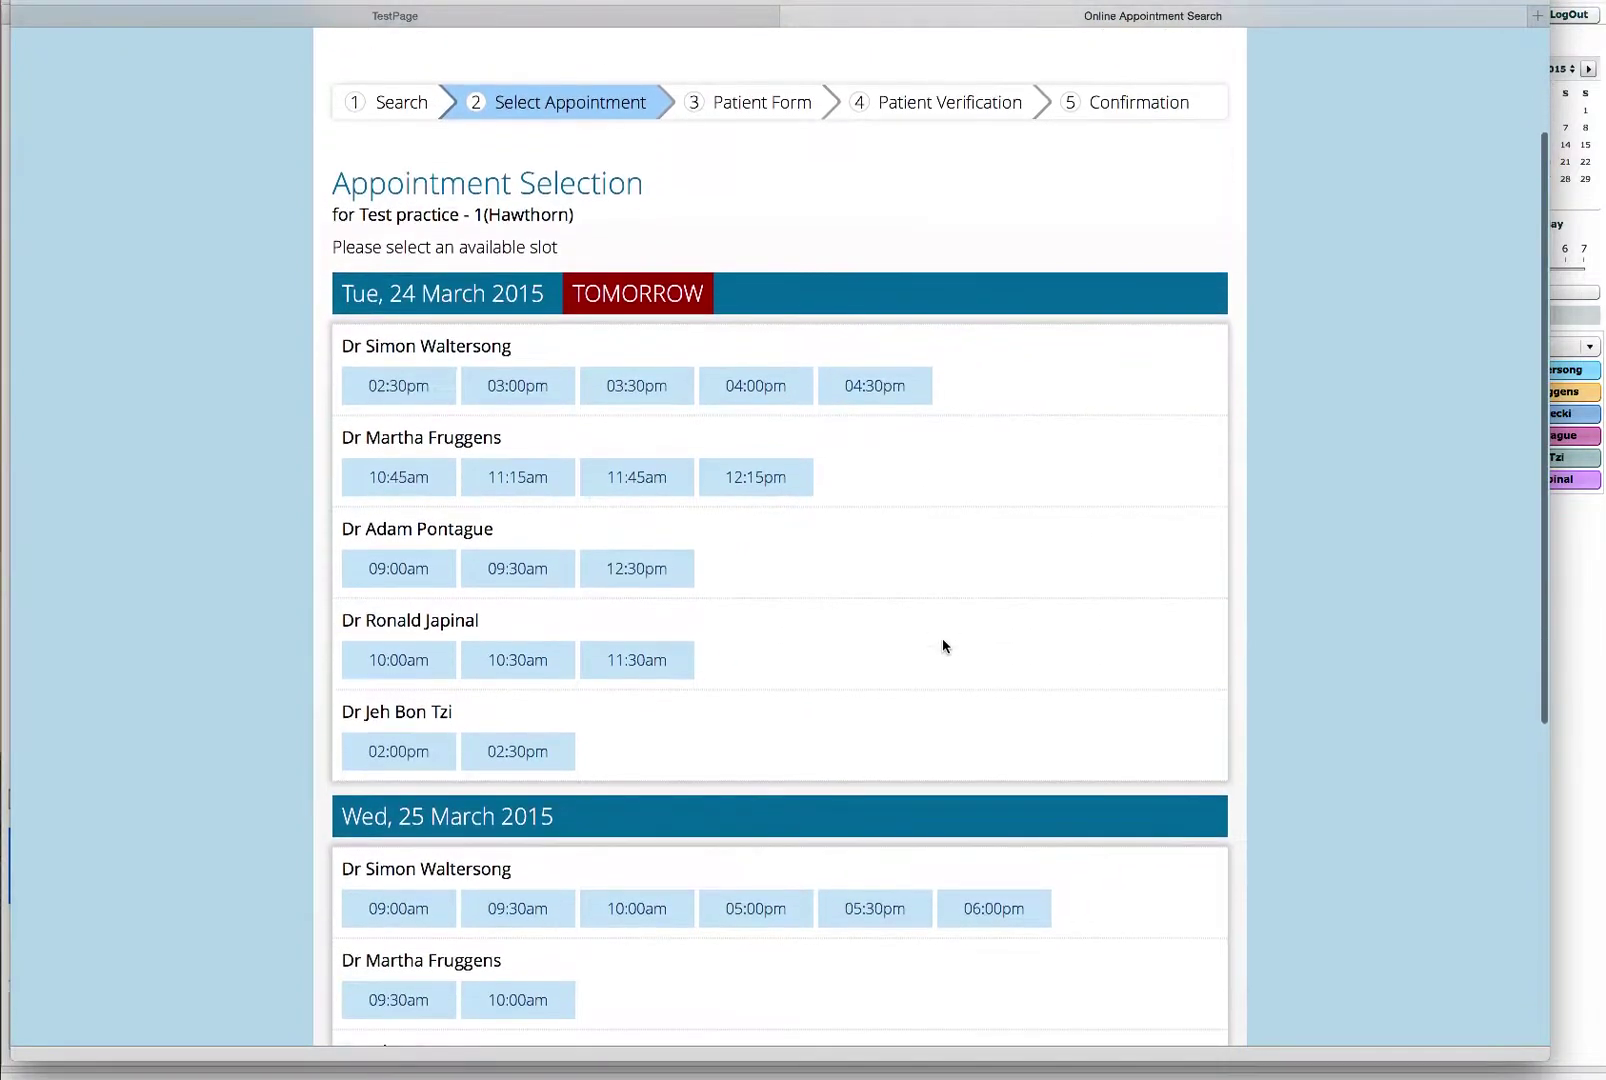
{"action": "scroll", "coordinate": [943, 645], "scroll_direction": "down", "scroll_amount": 4}
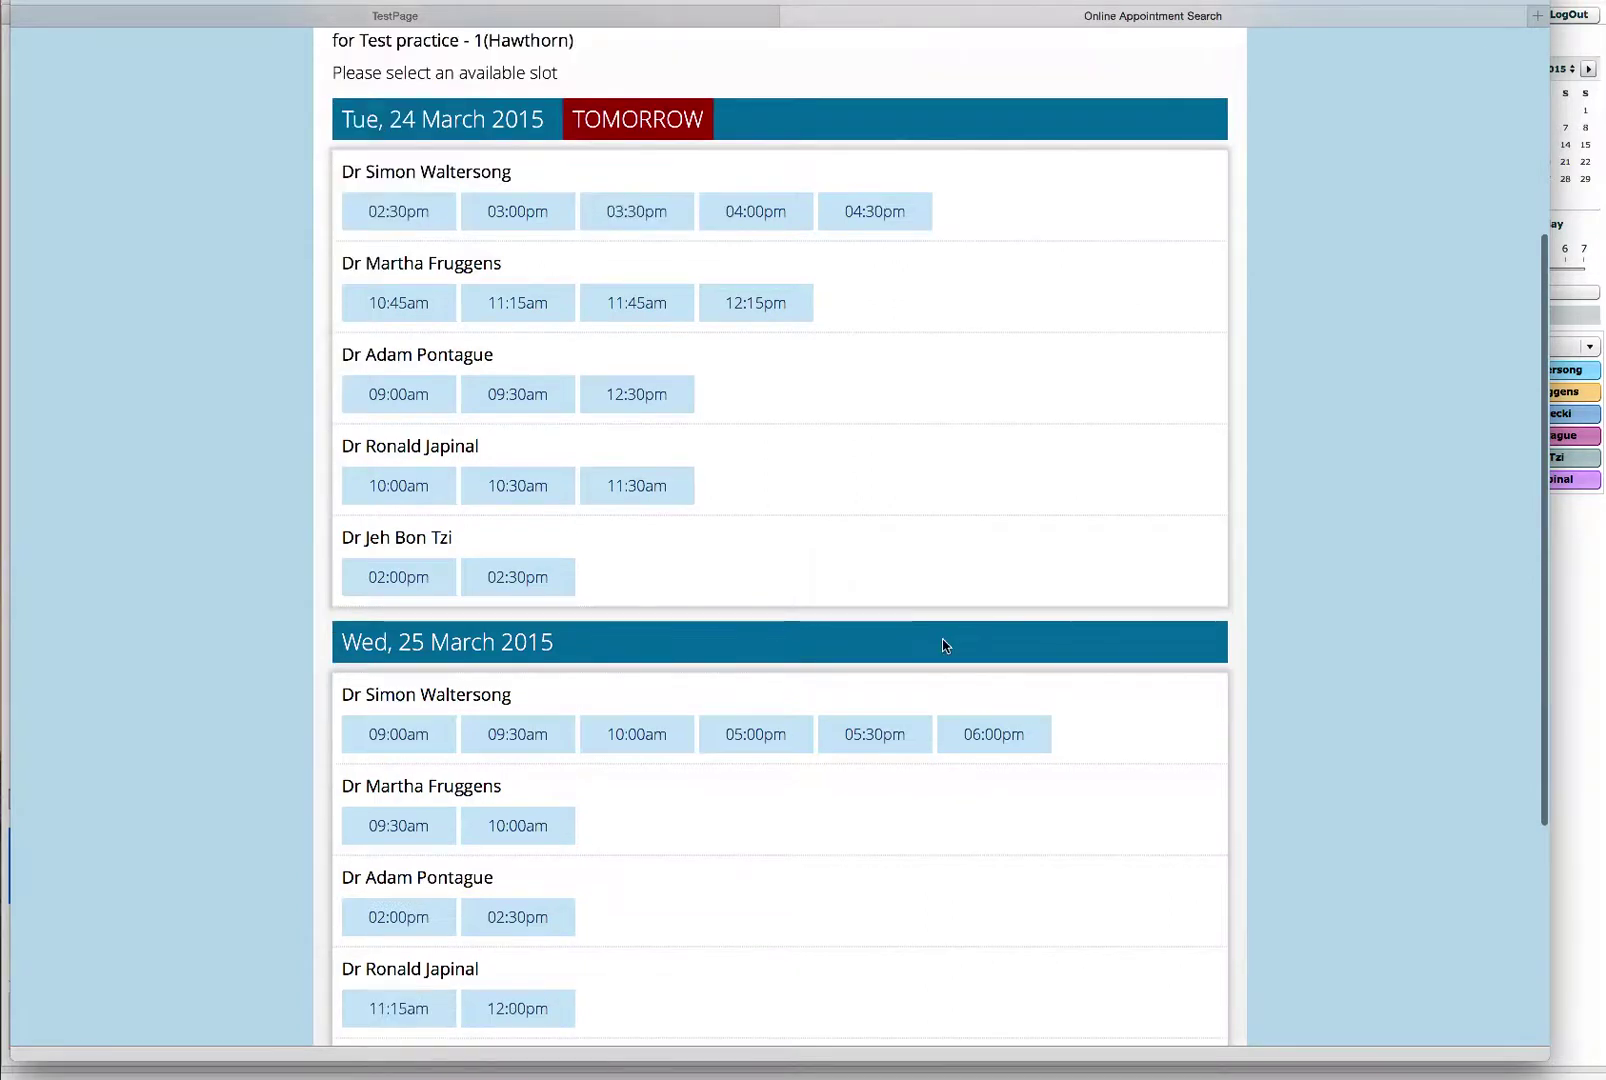
{"action": "scroll", "coordinate": [943, 645], "scroll_direction": "down", "scroll_amount": 4}
{"action": "scroll", "coordinate": [942, 645], "scroll_direction": "up", "scroll_amount": 8}
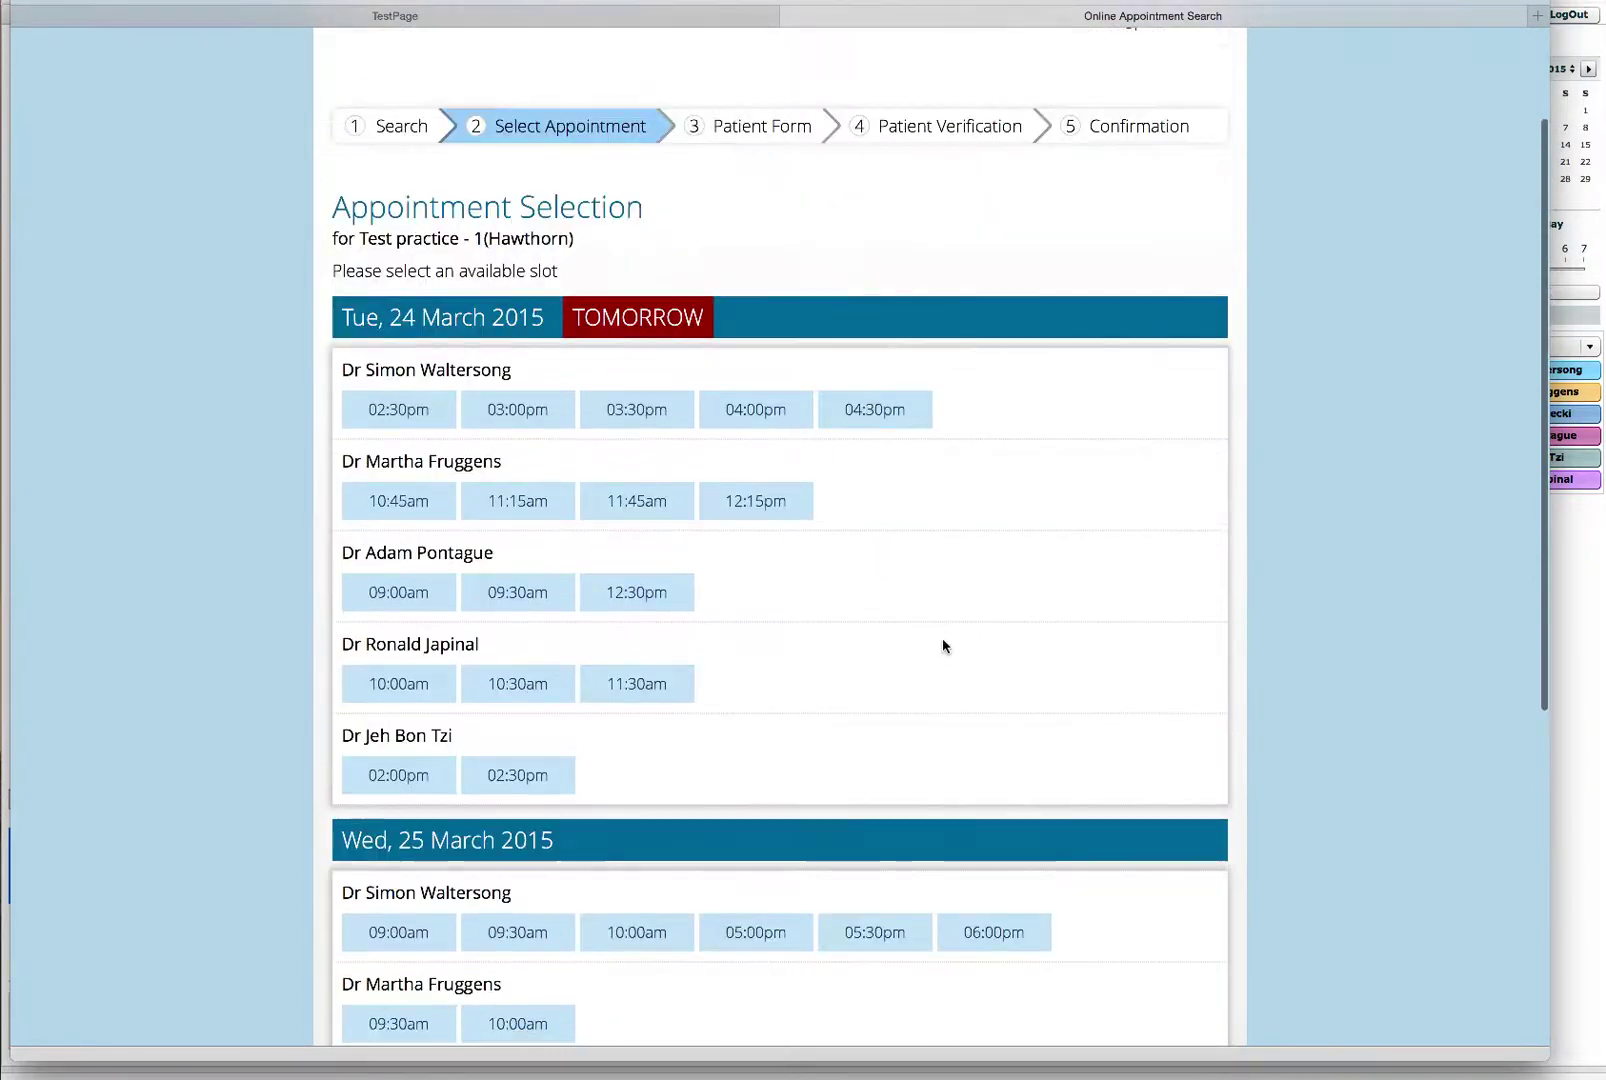
Step: Book the 03:00pm Tuesday 24 March slot, set title Mr, and enter the patient's first and last name
{"action": "left_click", "coordinate": [517, 412]}
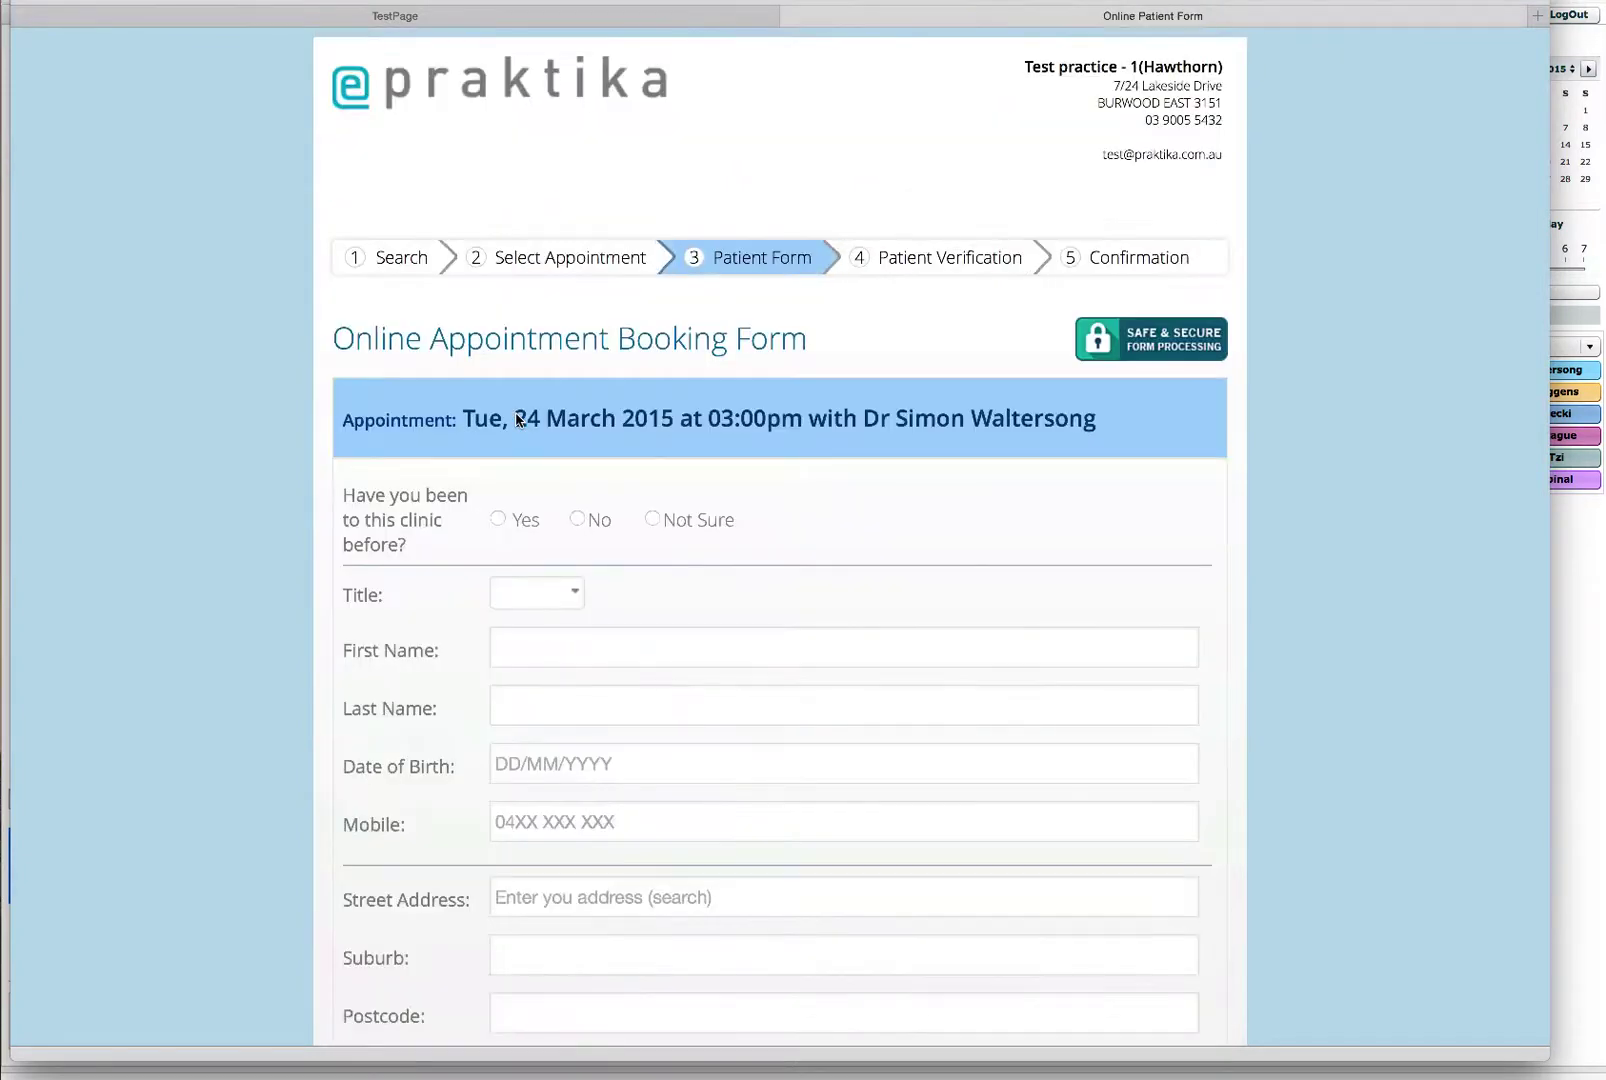
{"action": "scroll", "coordinate": [637, 553], "scroll_direction": "down", "scroll_amount": 2}
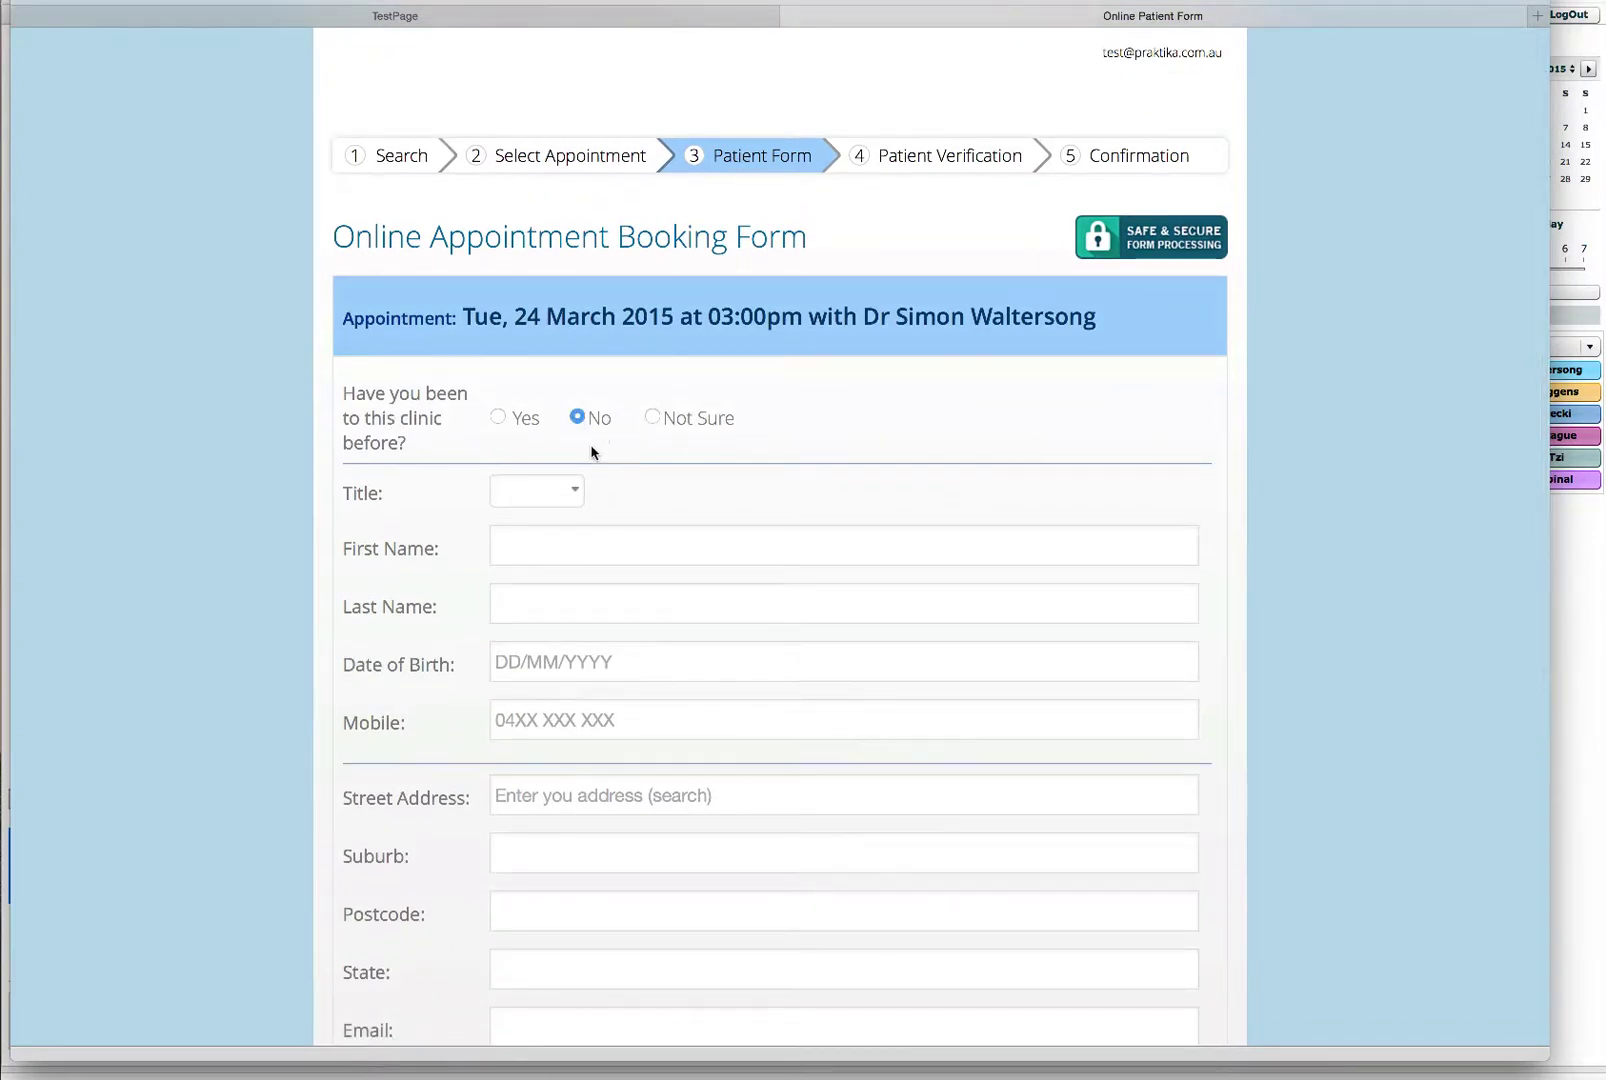
{"action": "left_click", "coordinate": [518, 489]}
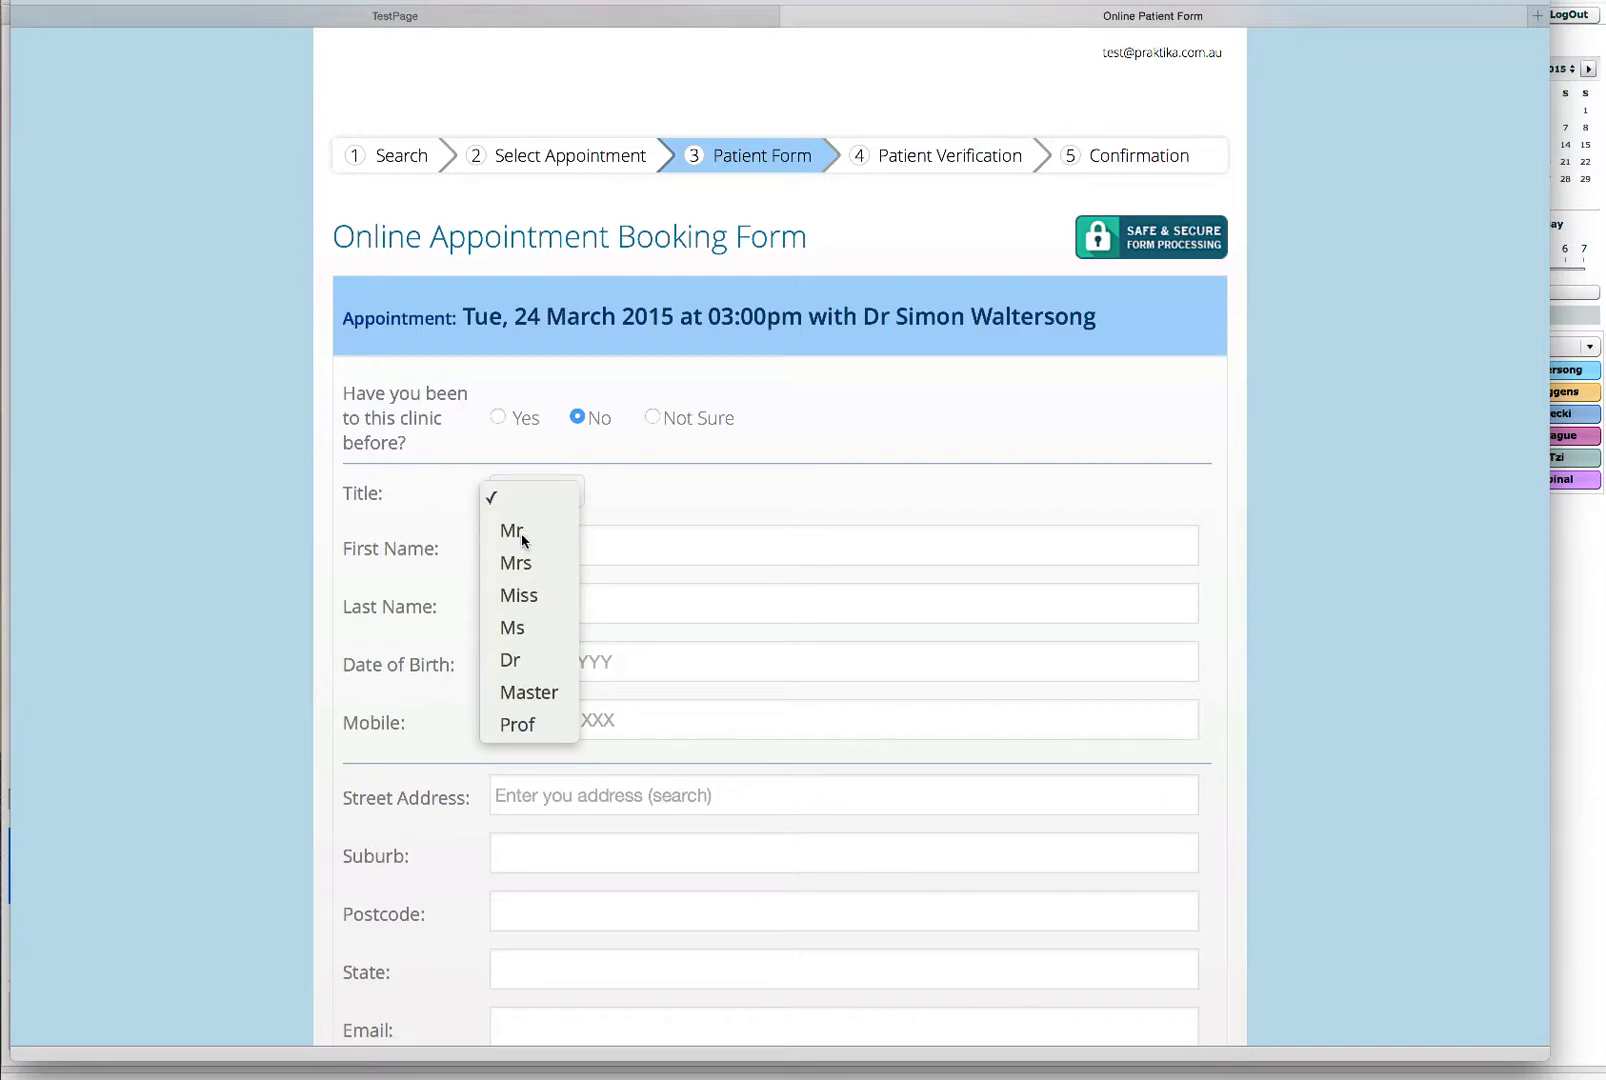
{"action": "left_click", "coordinate": [521, 533]}
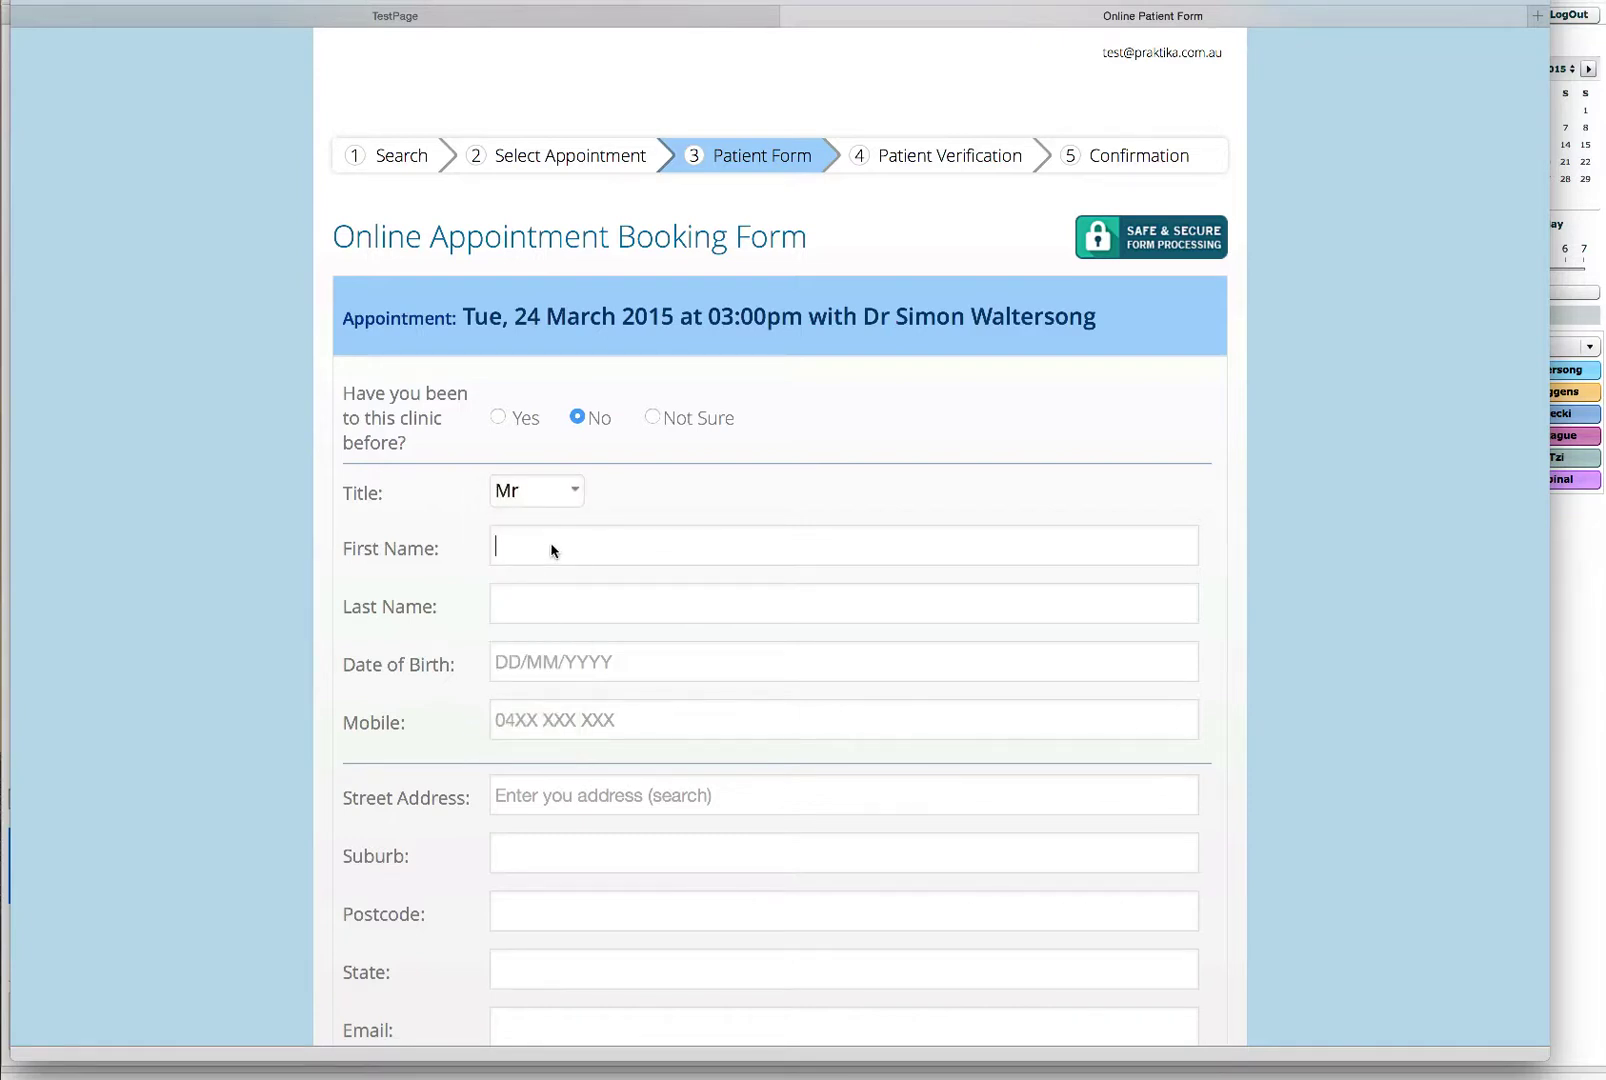
{"action": "type", "text": "Tester"}
{"action": "left_click", "coordinate": [496, 603]}
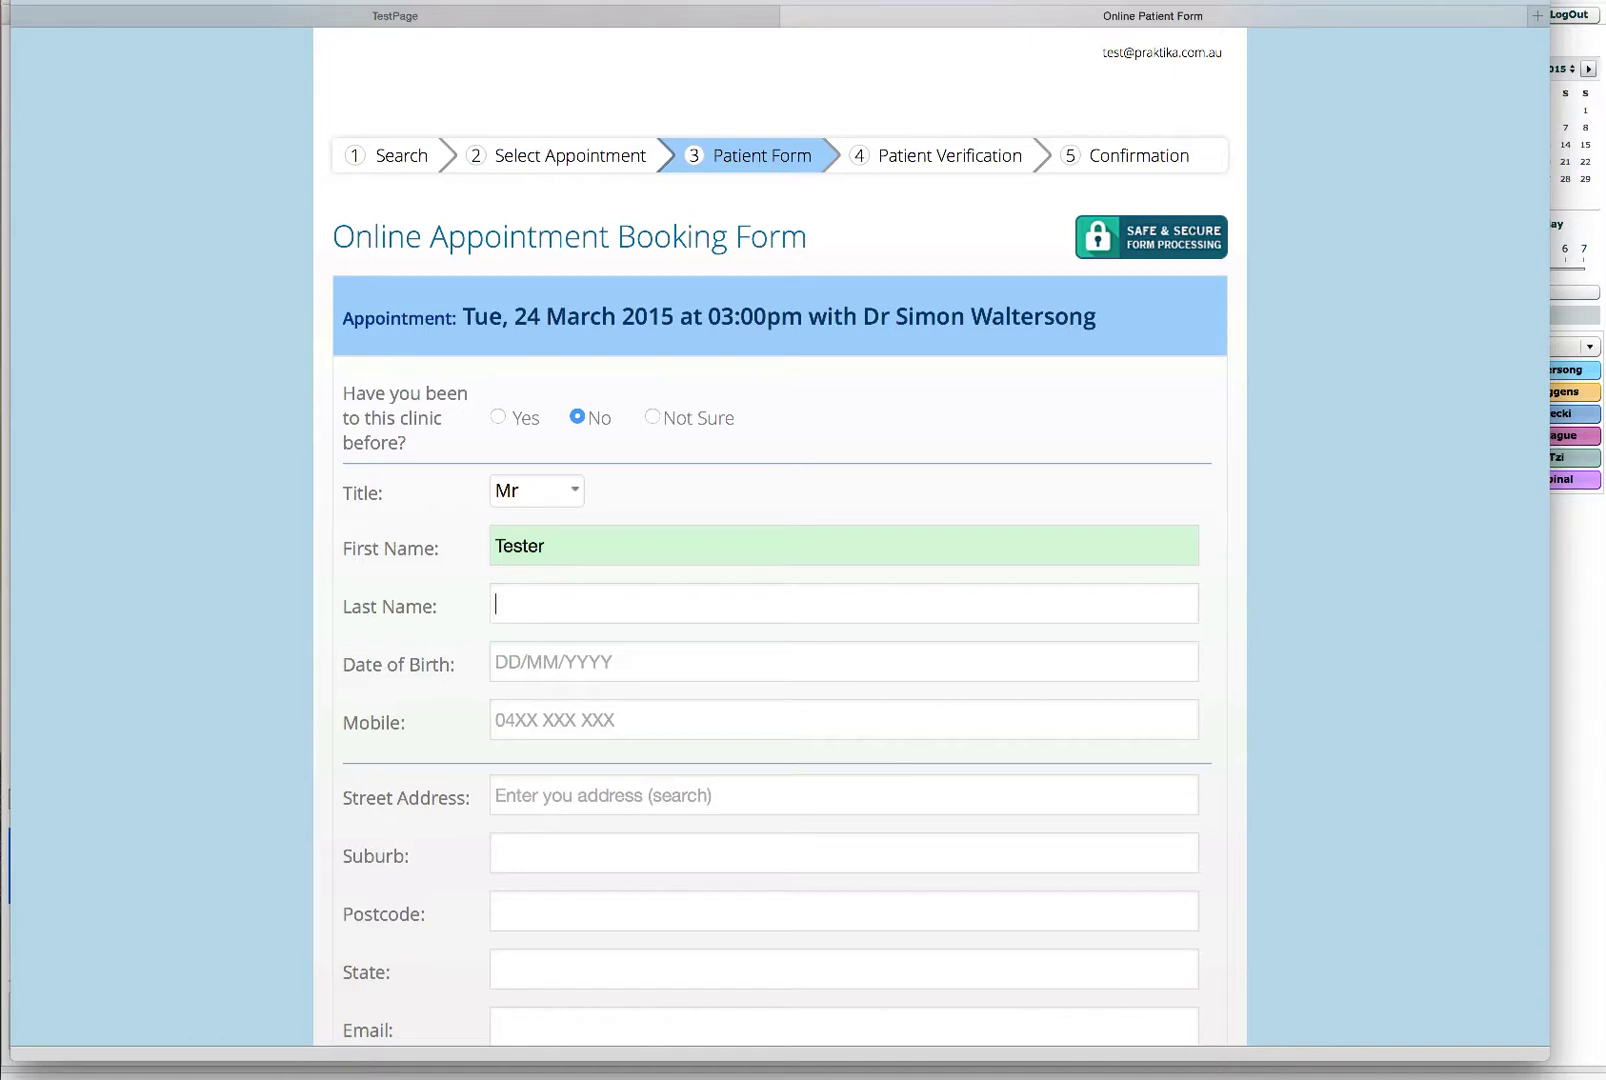
{"action": "type", "text": "Onliner"}
Step: Enter the patient's date of birth and mobile number, and begin the street address
{"action": "left_click", "coordinate": [497, 661]}
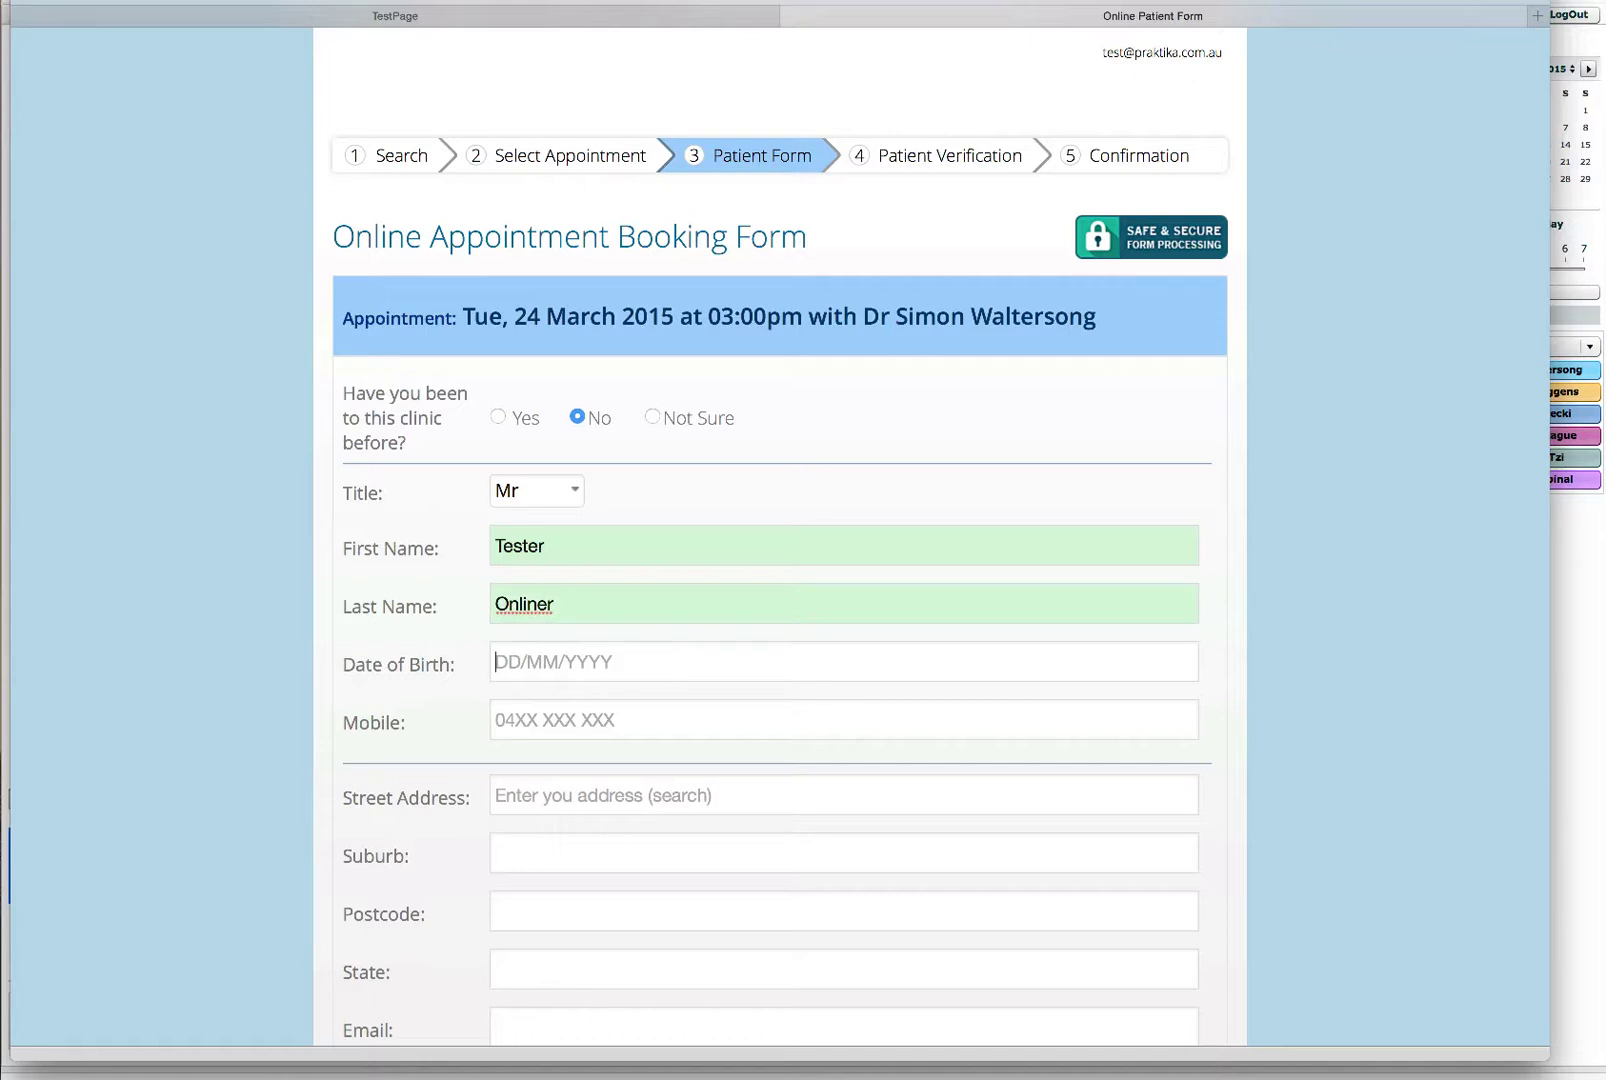
{"action": "type", "text": "1"}
{"action": "type", "text": "Jun 76"}
{"action": "key", "text": "Tab"}
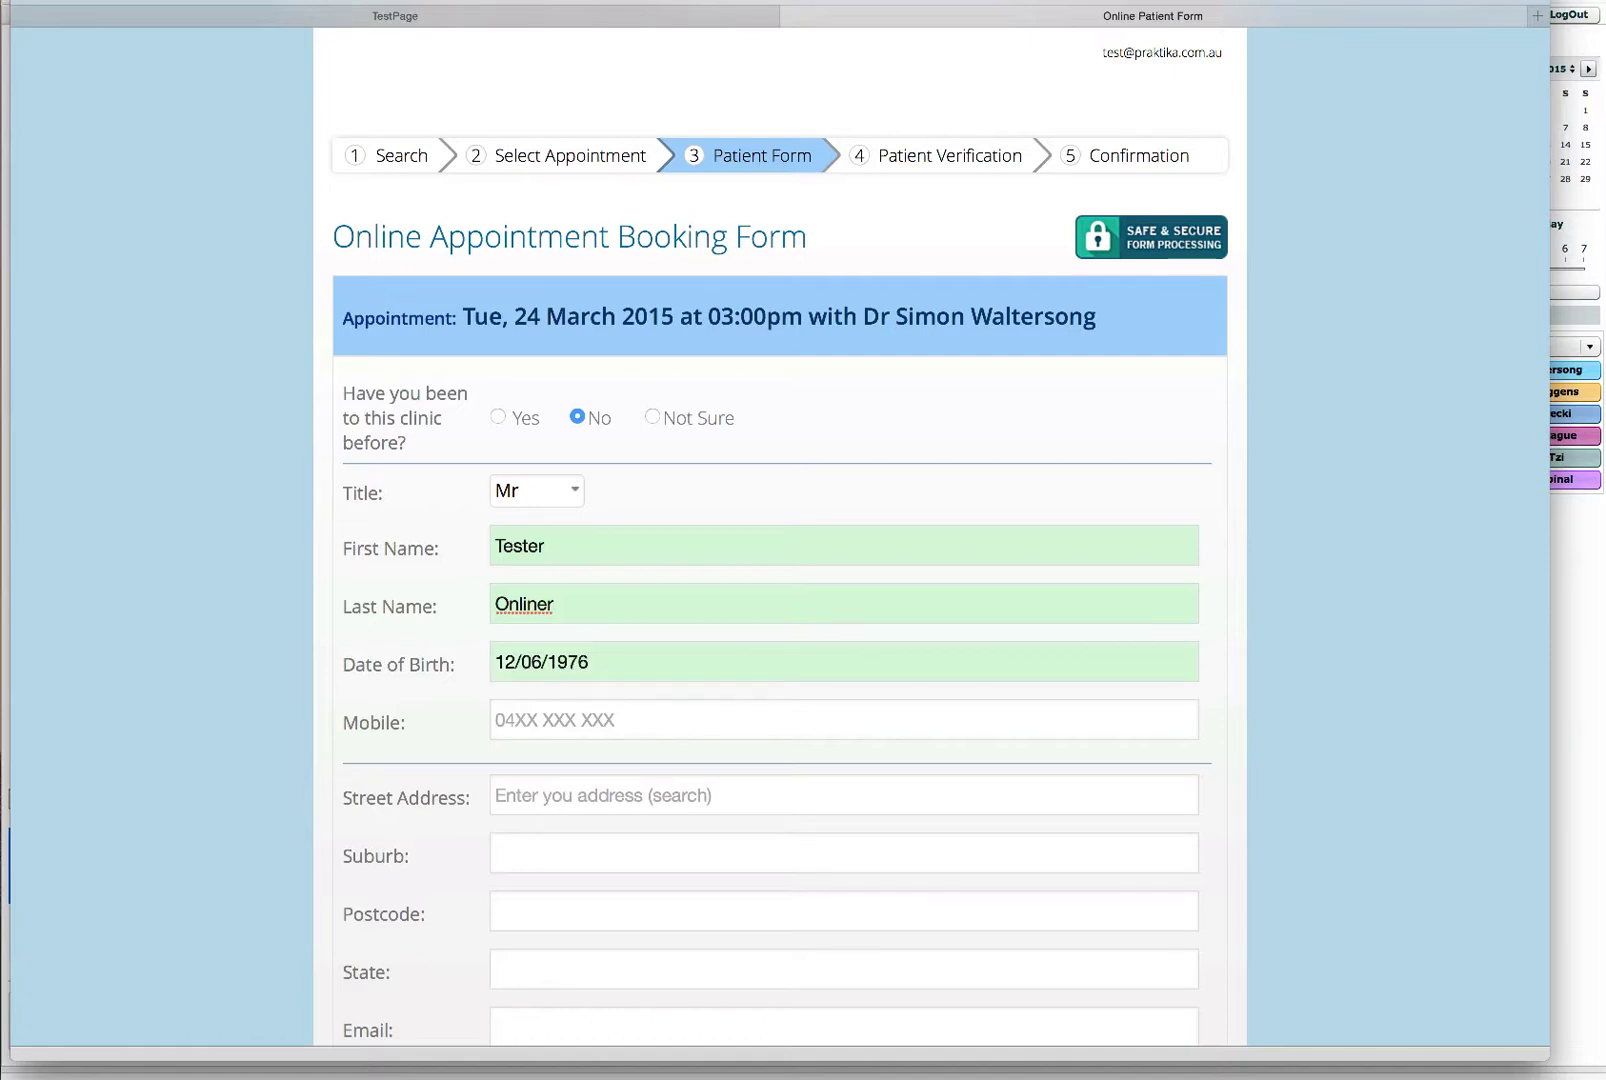
{"action": "type", "text": "0"}
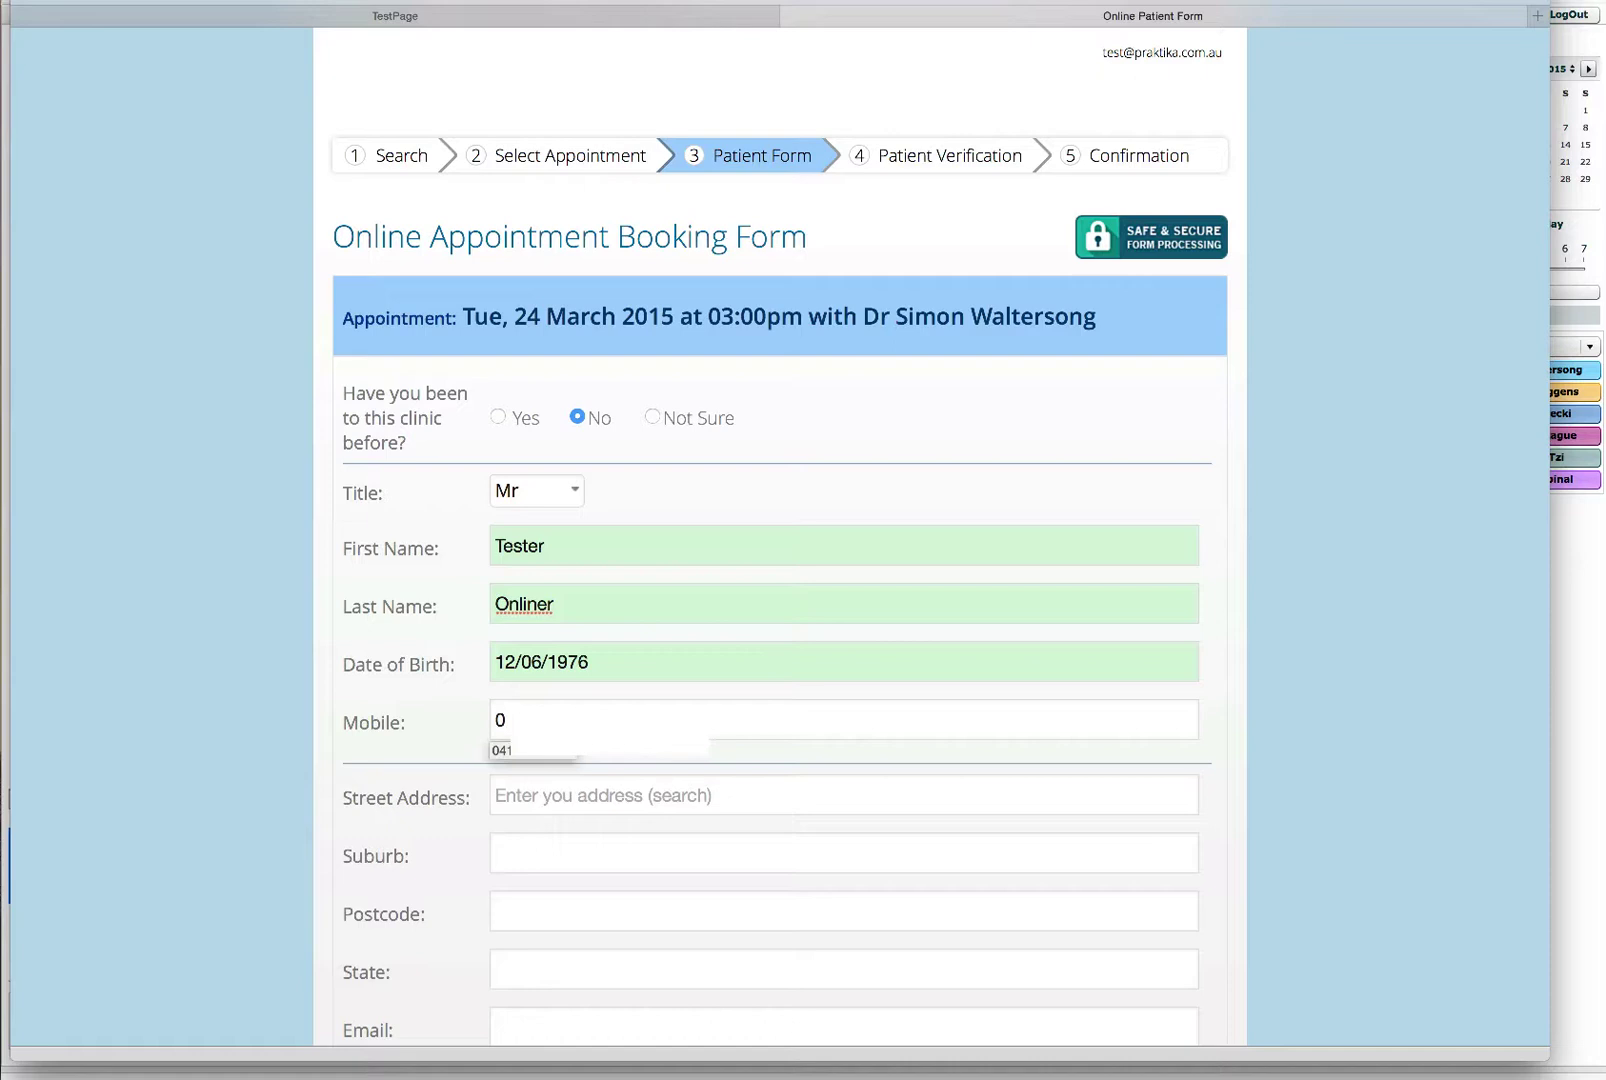
{"action": "type", "text": "4"}
{"action": "key", "text": "Tab"}
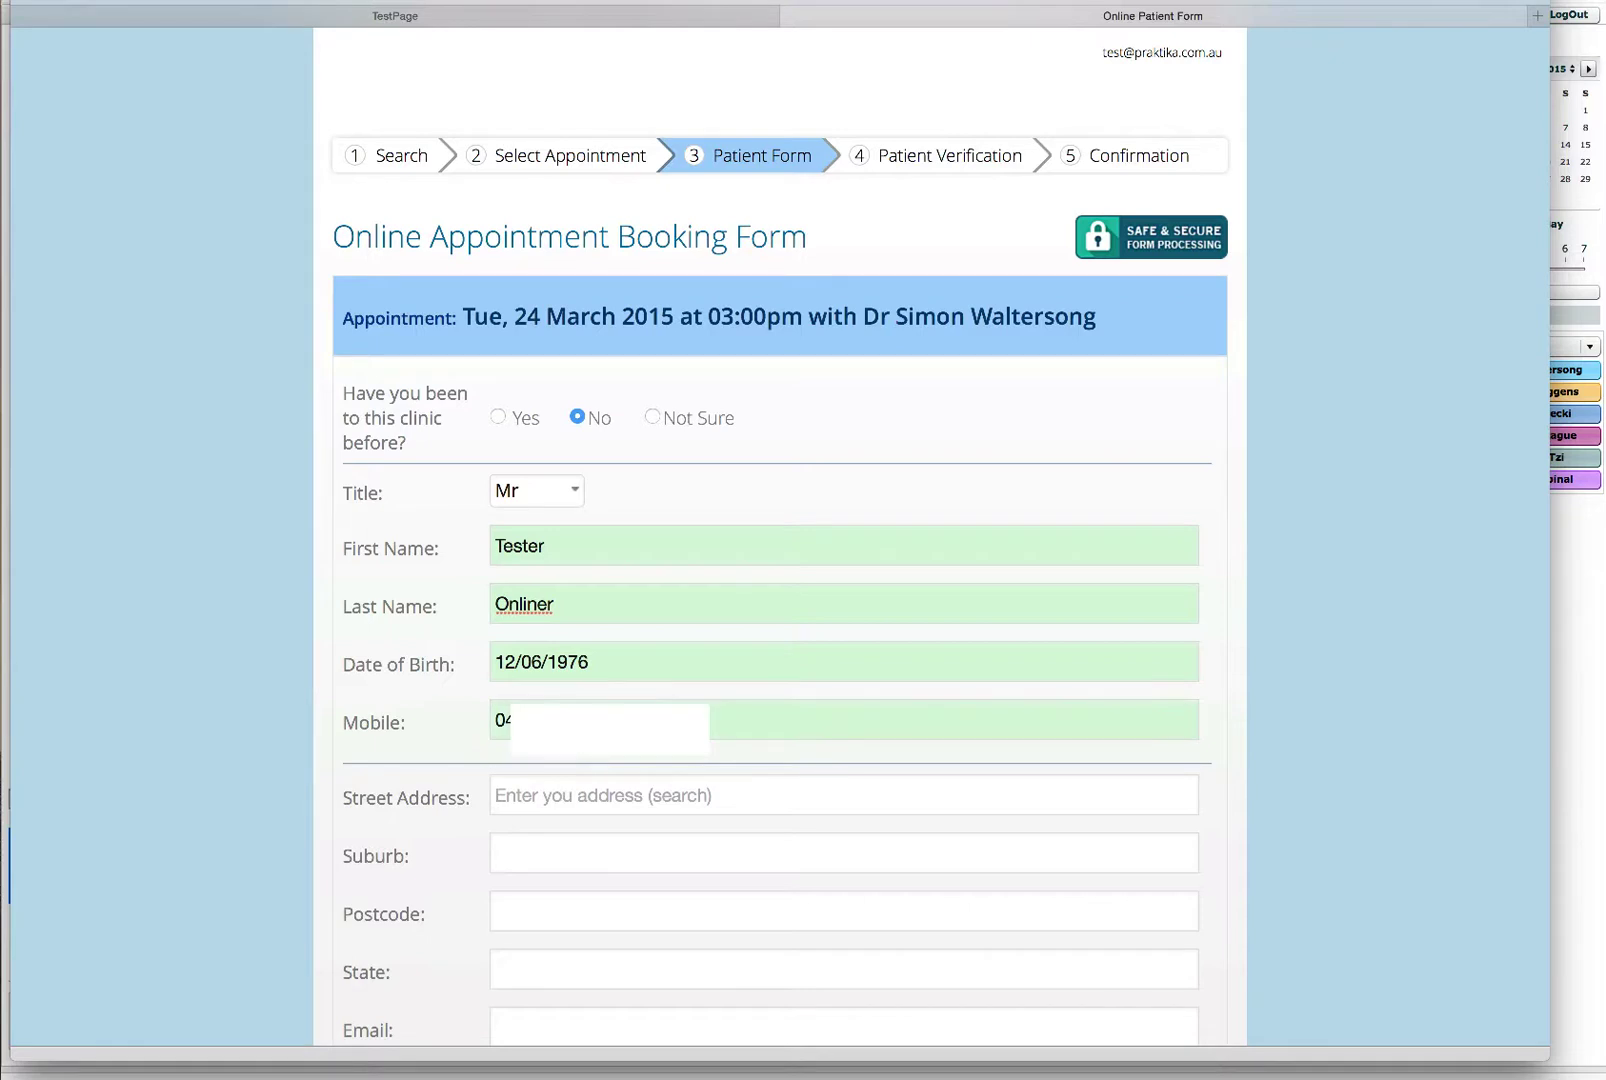
{"action": "type", "text": "12 Sommer"}
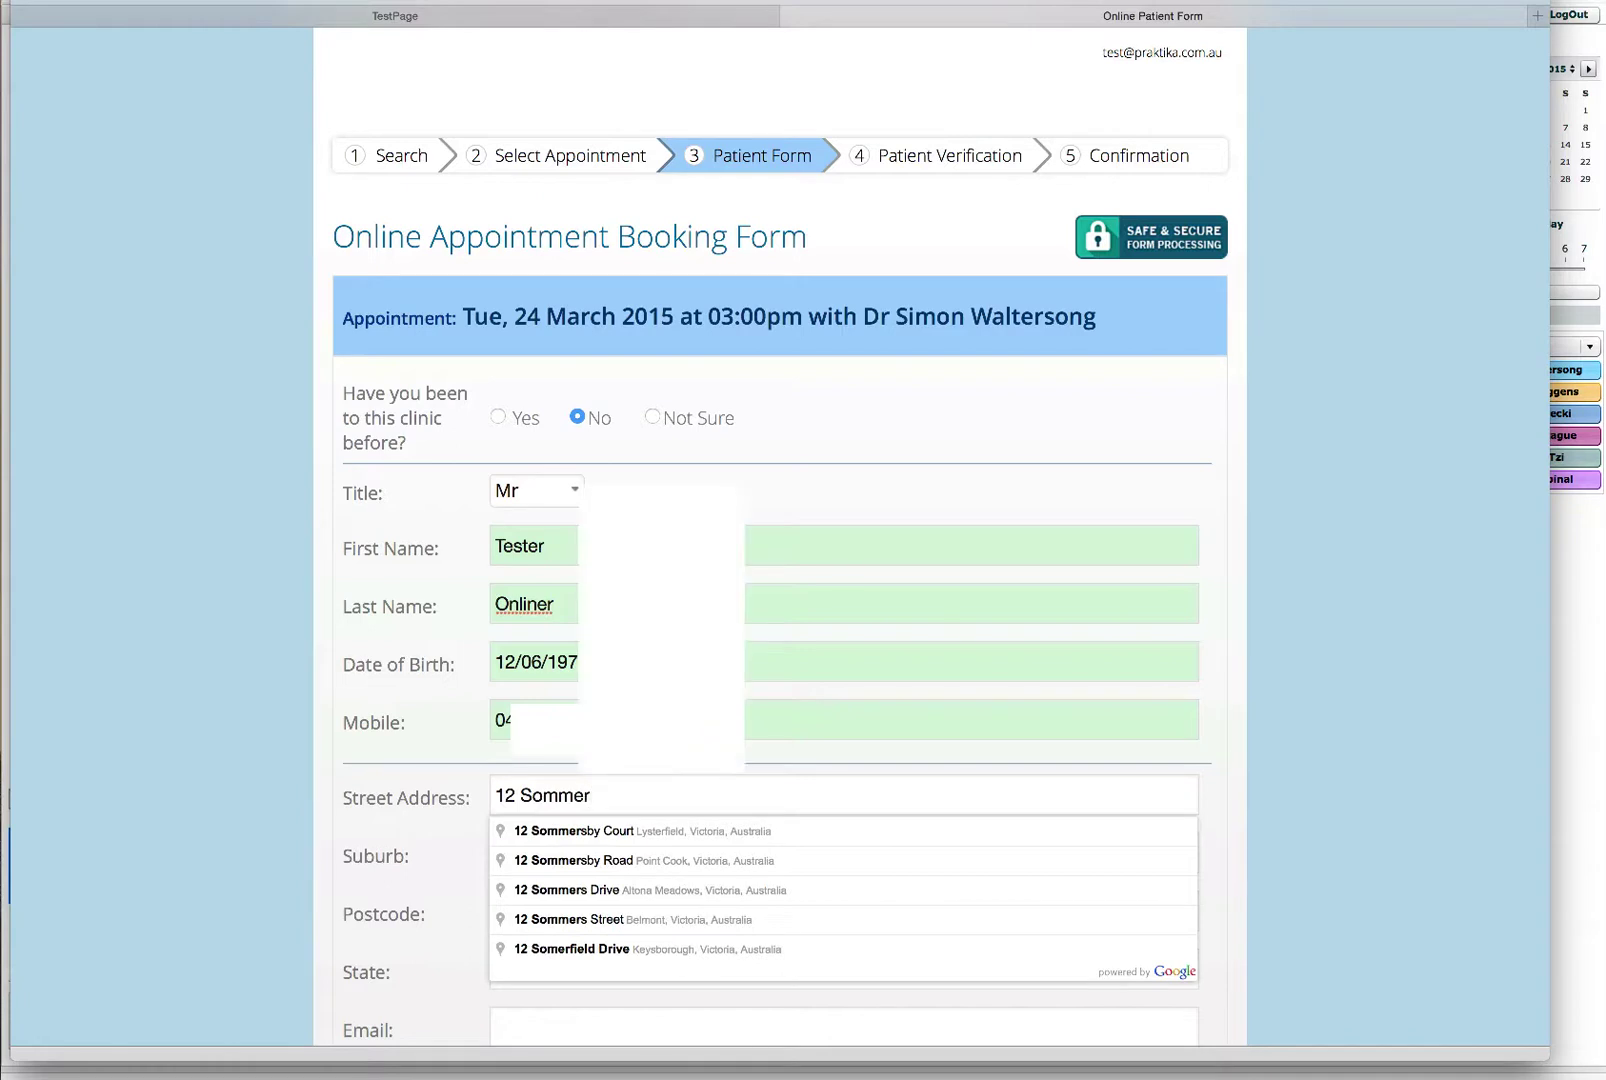
Step: Pick the matching address suggestion so suburb, postcode and state fill in
{"action": "left_click", "coordinate": [595, 919]}
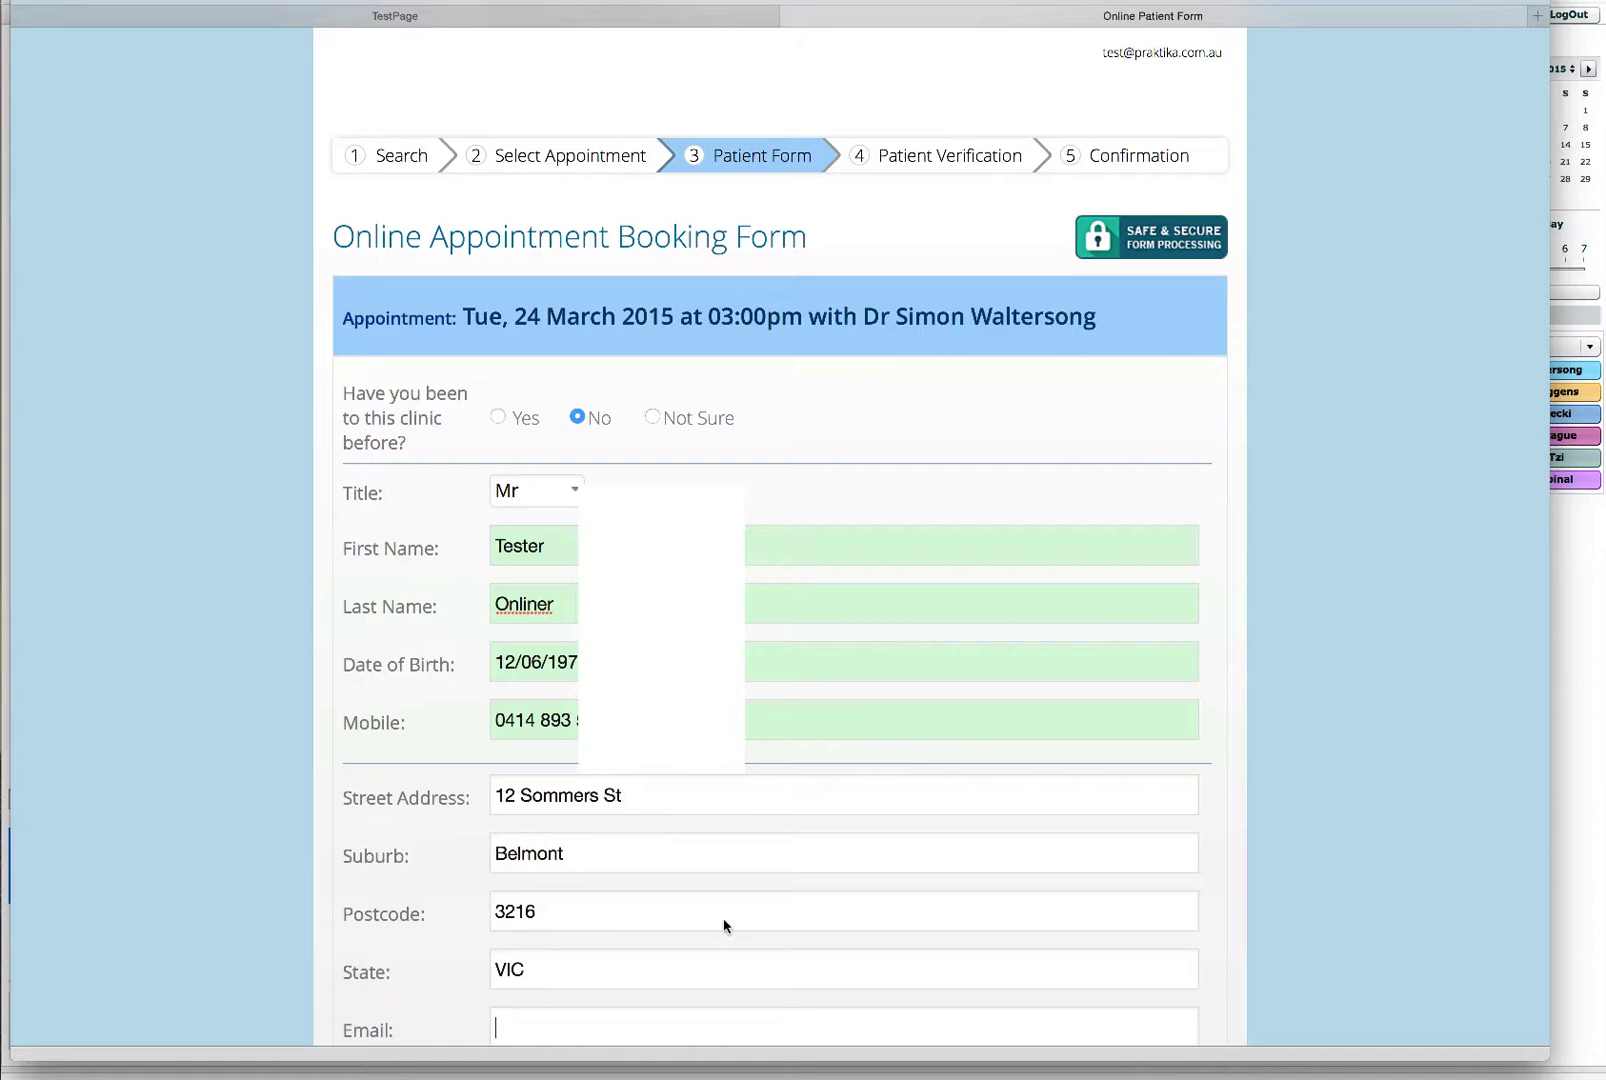
{"action": "scroll", "coordinate": [723, 918], "scroll_direction": "down", "scroll_amount": 2}
{"action": "scroll", "coordinate": [723, 918], "scroll_direction": "down", "scroll_amount": 1}
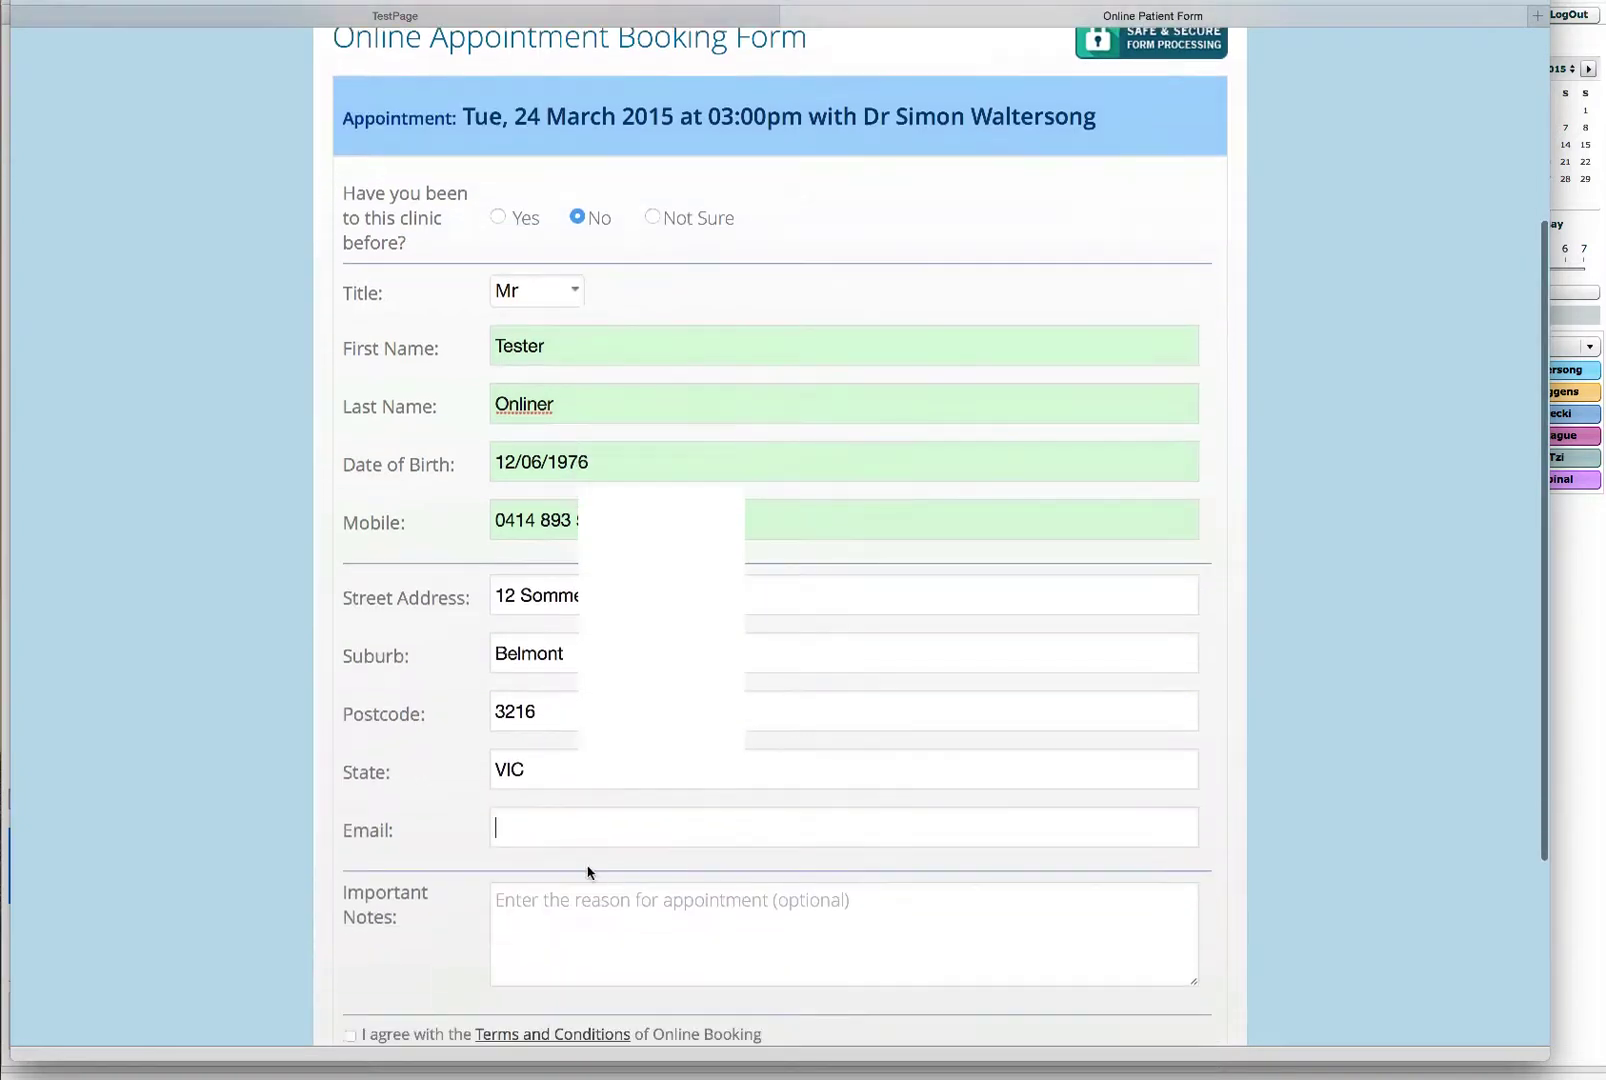
Step: Enter the patient's e-mail and write 'Here the patient can type the reason for the appointment' in Important Notes
{"action": "left_click", "coordinate": [533, 834]}
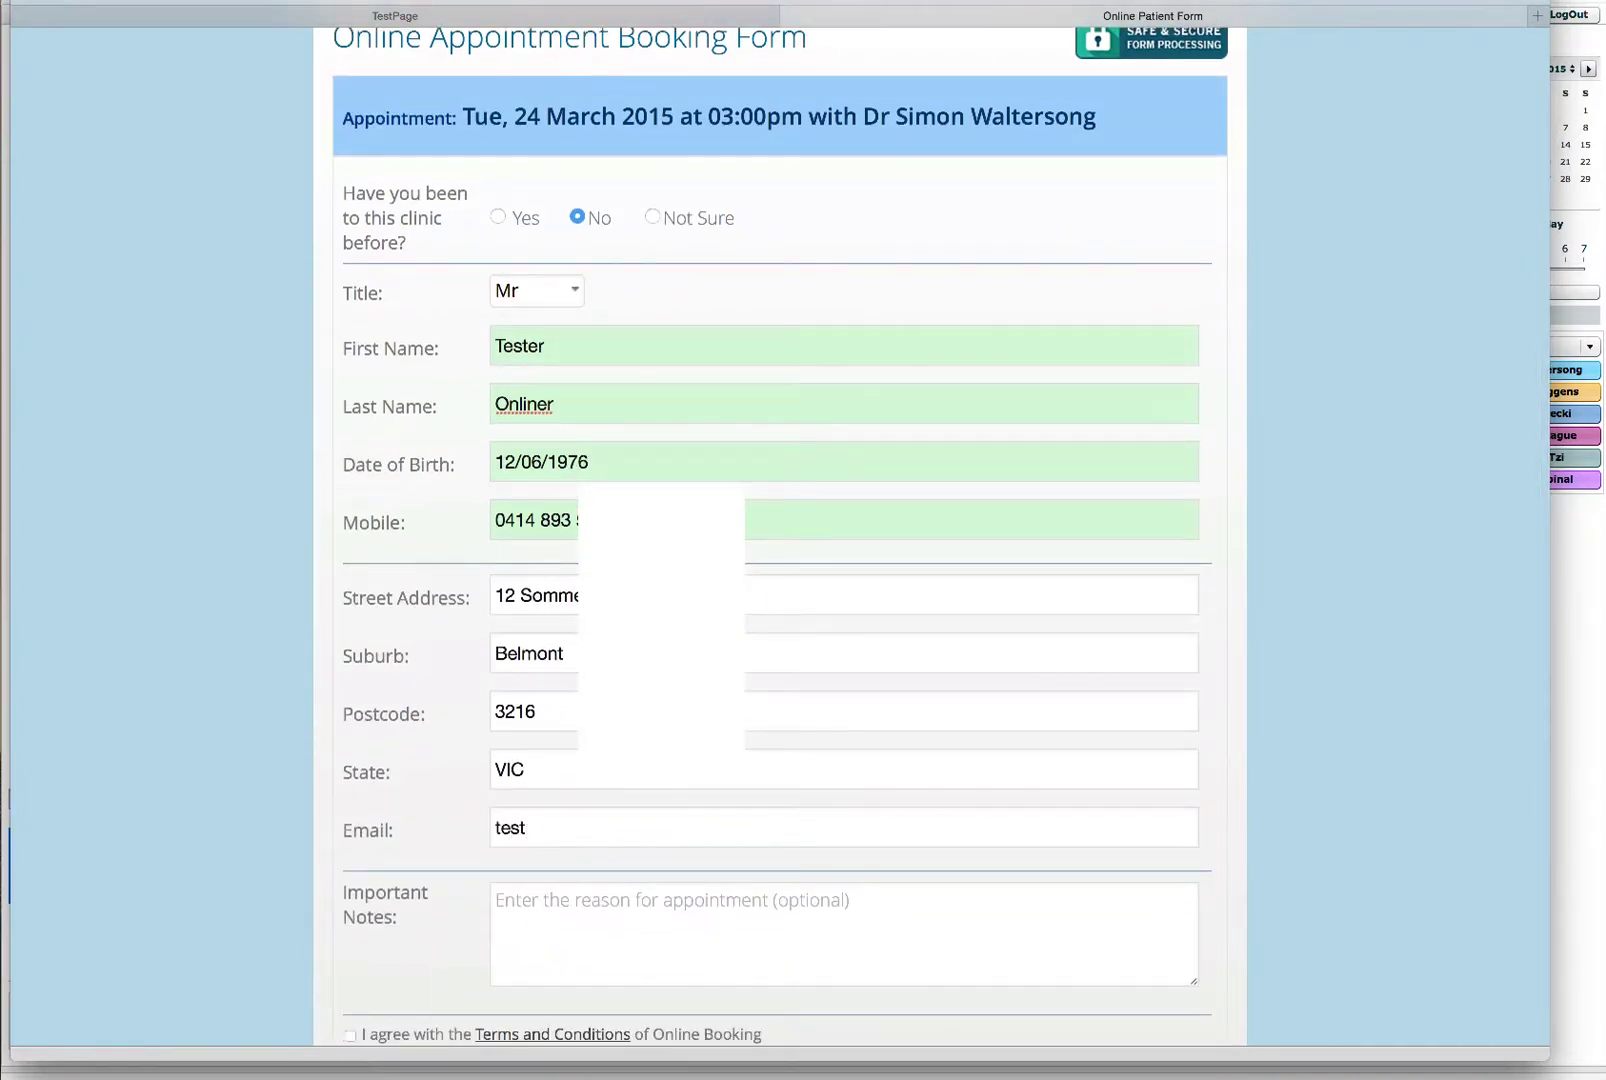
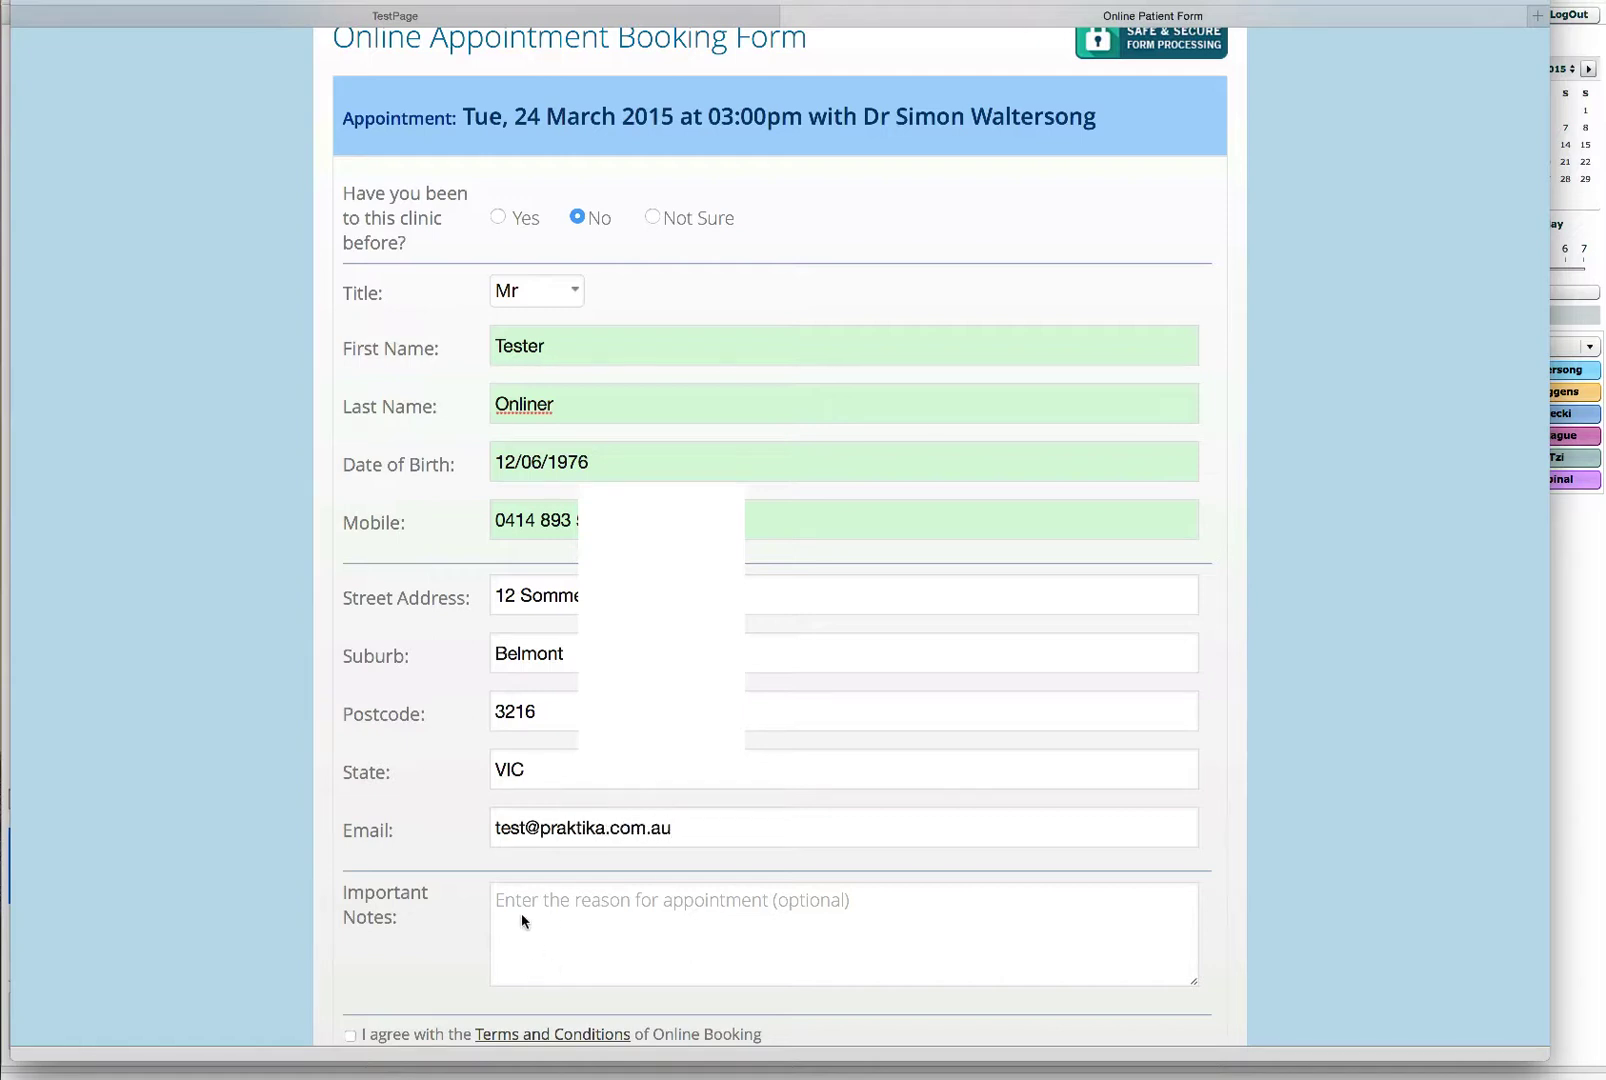
{"action": "left_click", "coordinate": [521, 913]}
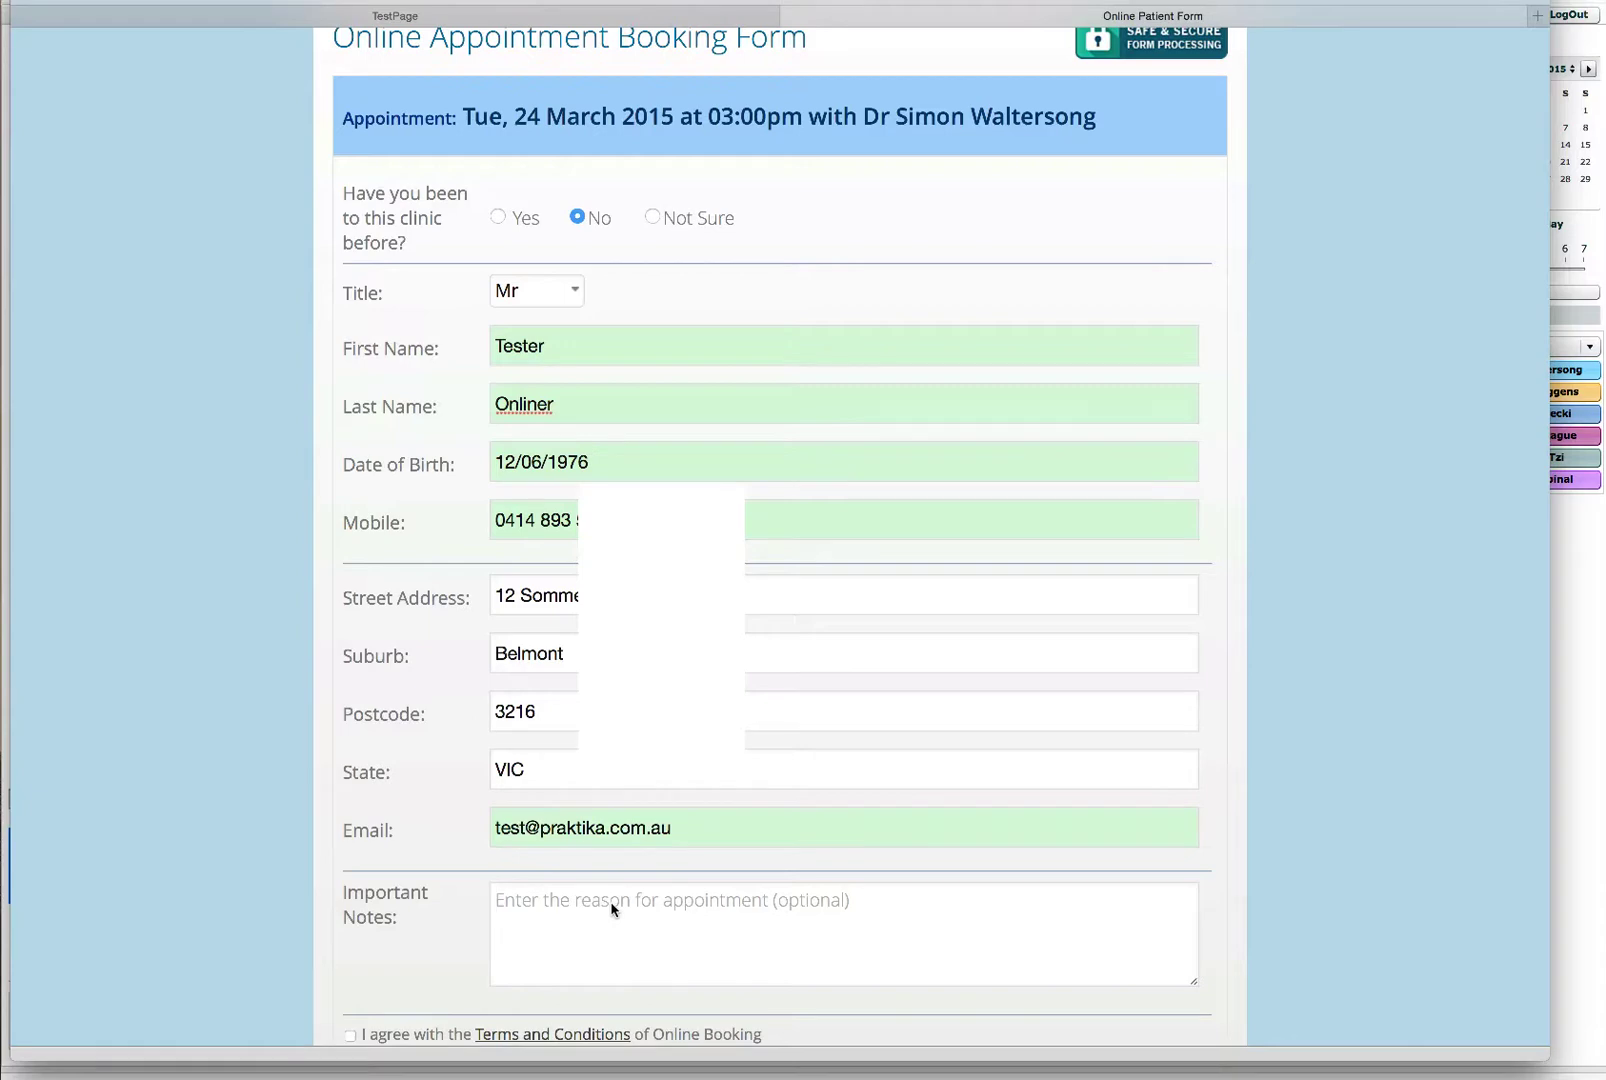
{"action": "type", "text": "Here"}
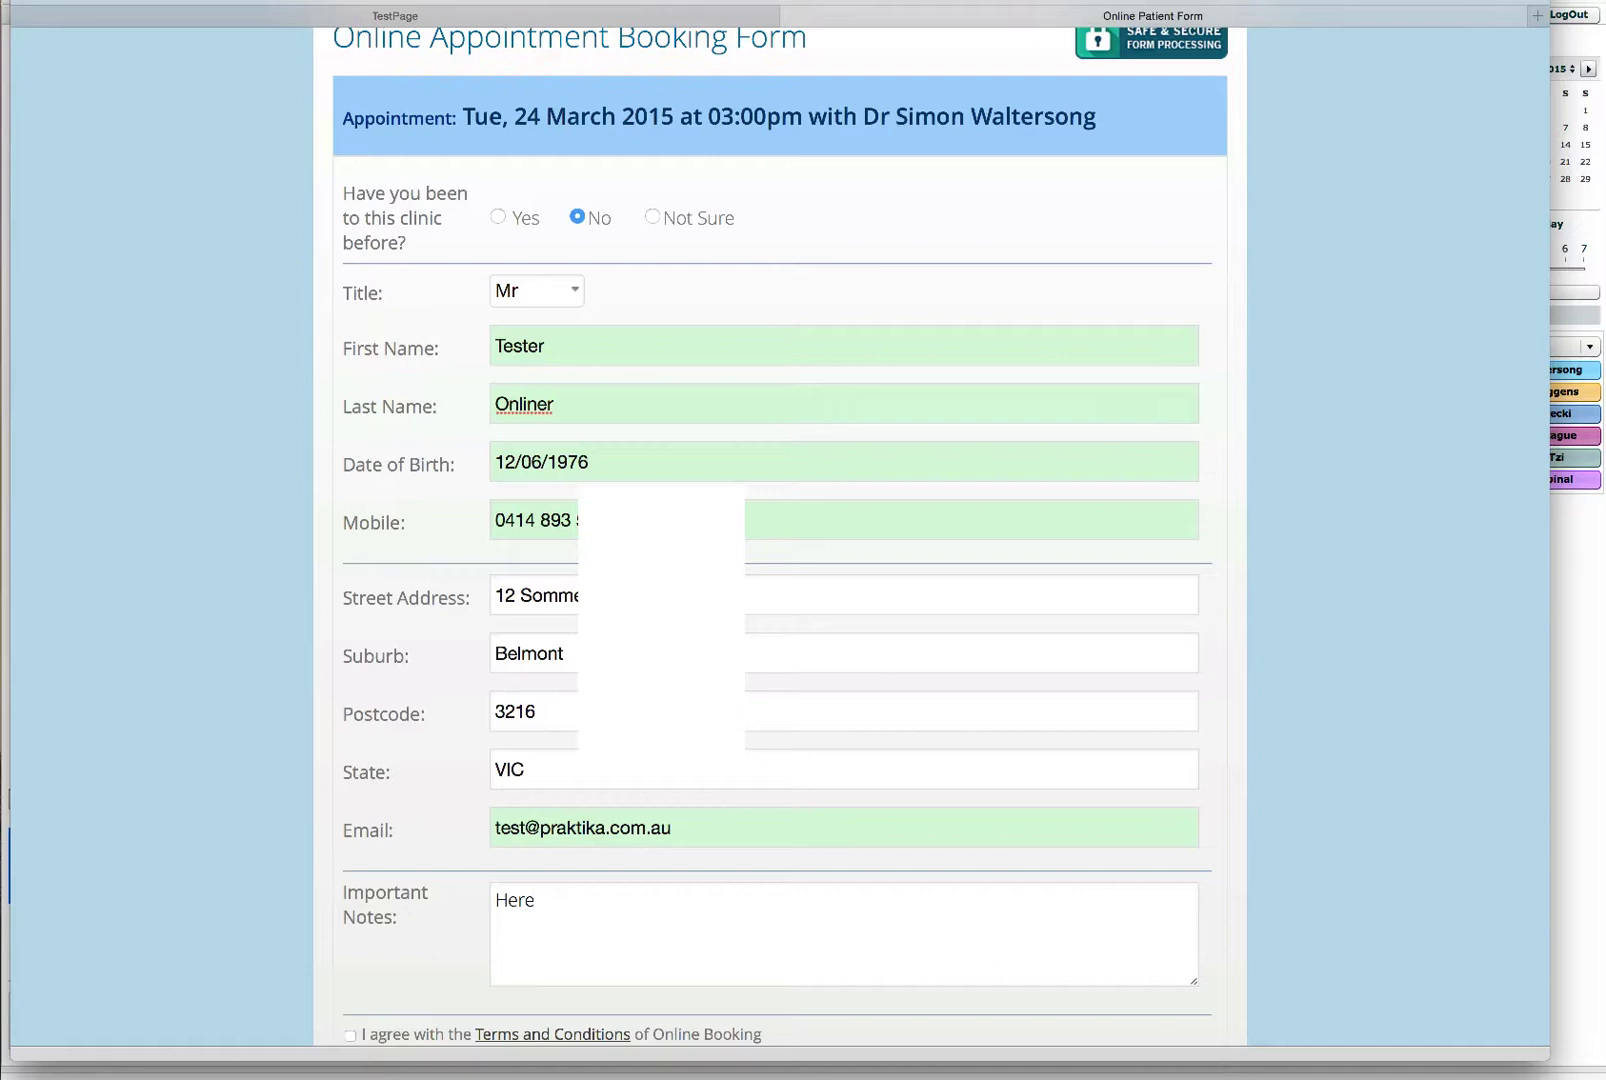
{"action": "type", "text": " the patient can type "}
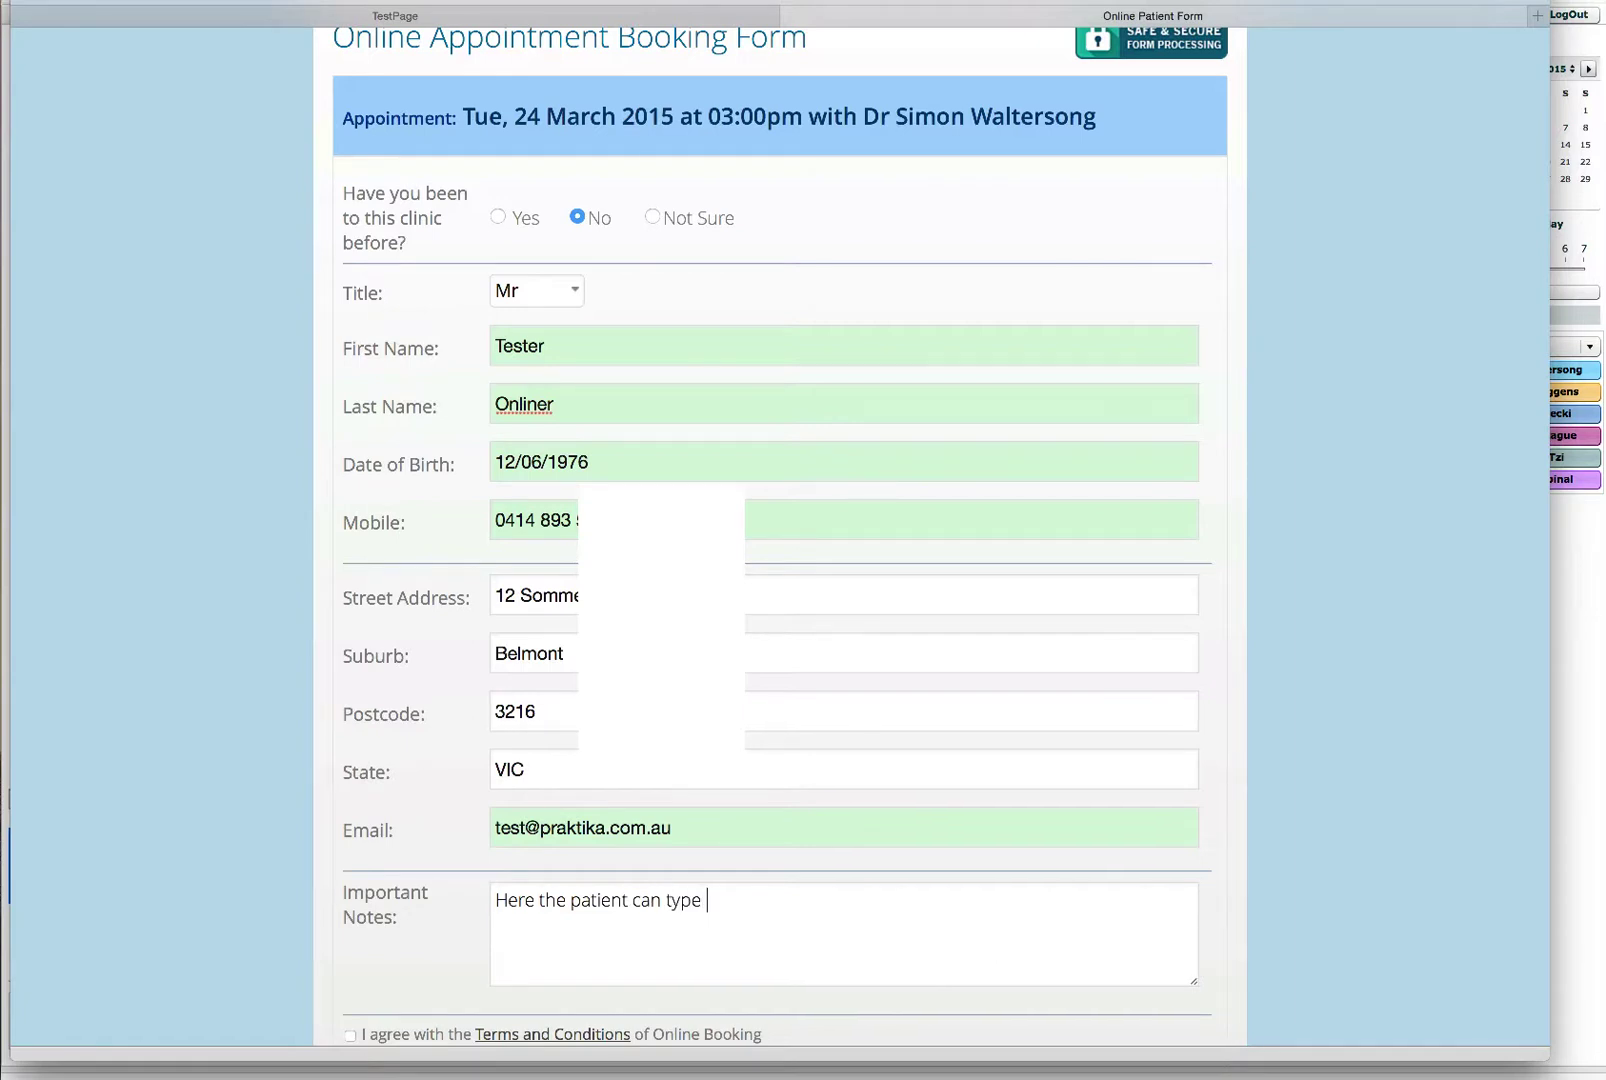
{"action": "type", "text": "the reason for the a"}
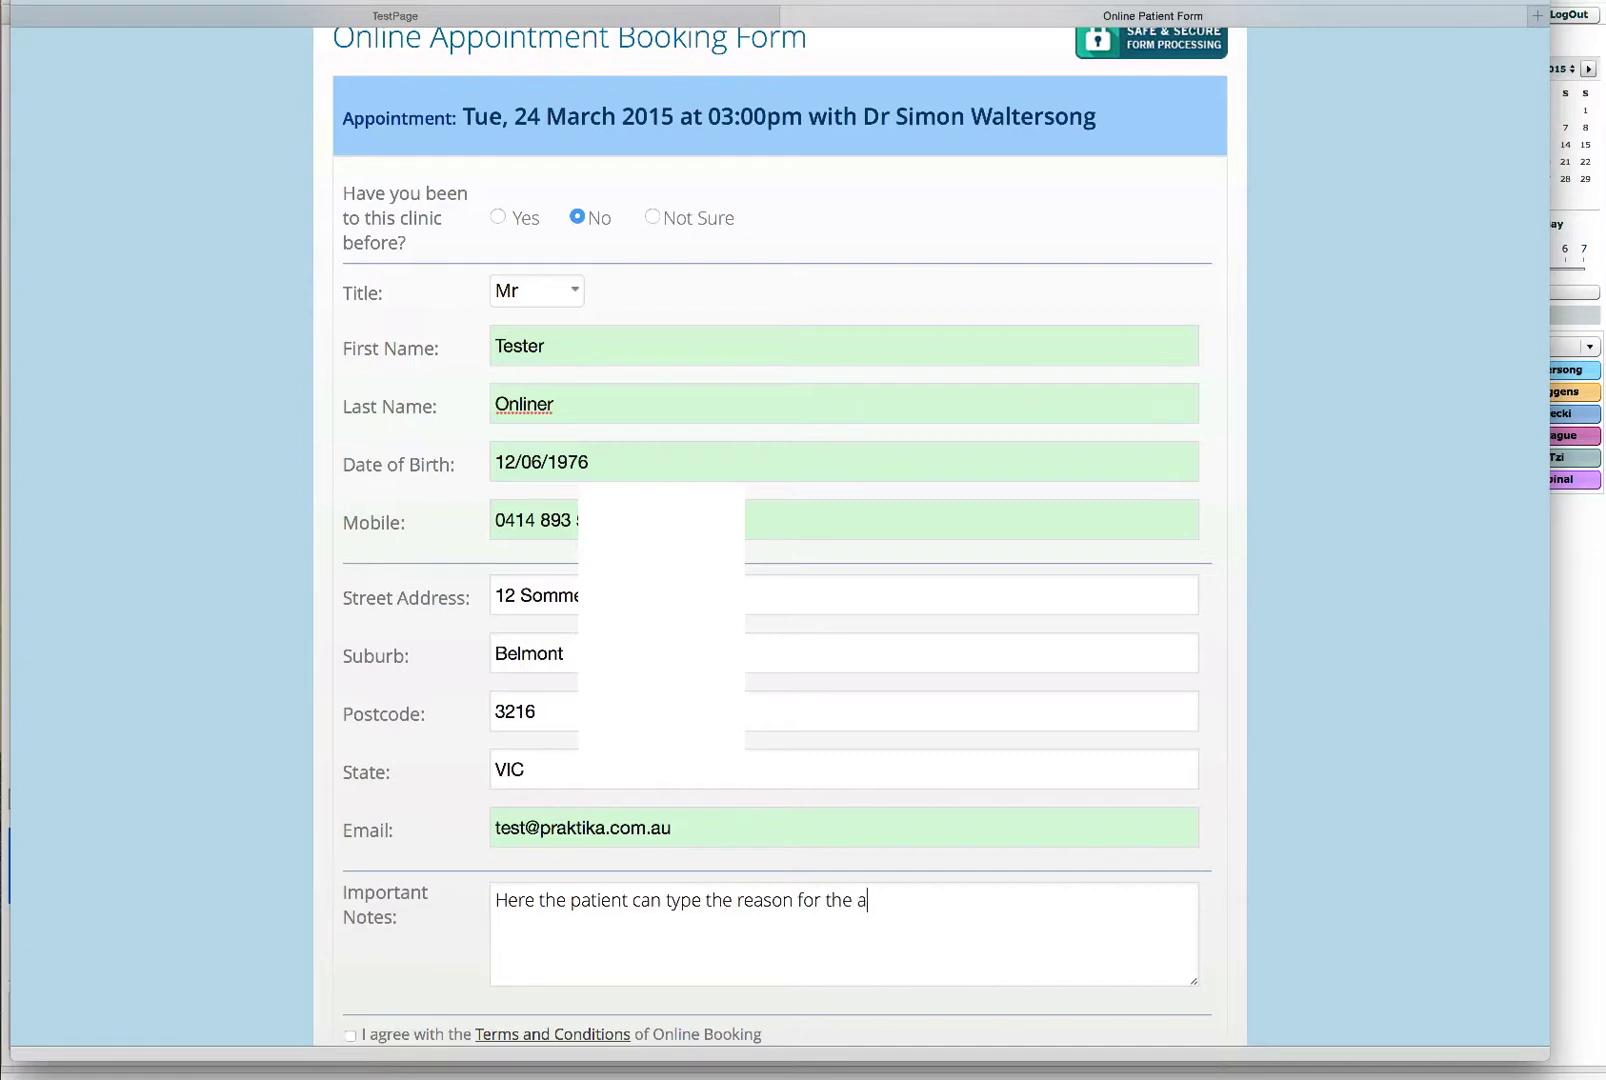
{"action": "type", "text": "ppointment"}
Step: Agree to the Terms and Conditions and submit the request with Make Booking
{"action": "scroll", "coordinate": [608, 860], "scroll_direction": "down", "scroll_amount": 4}
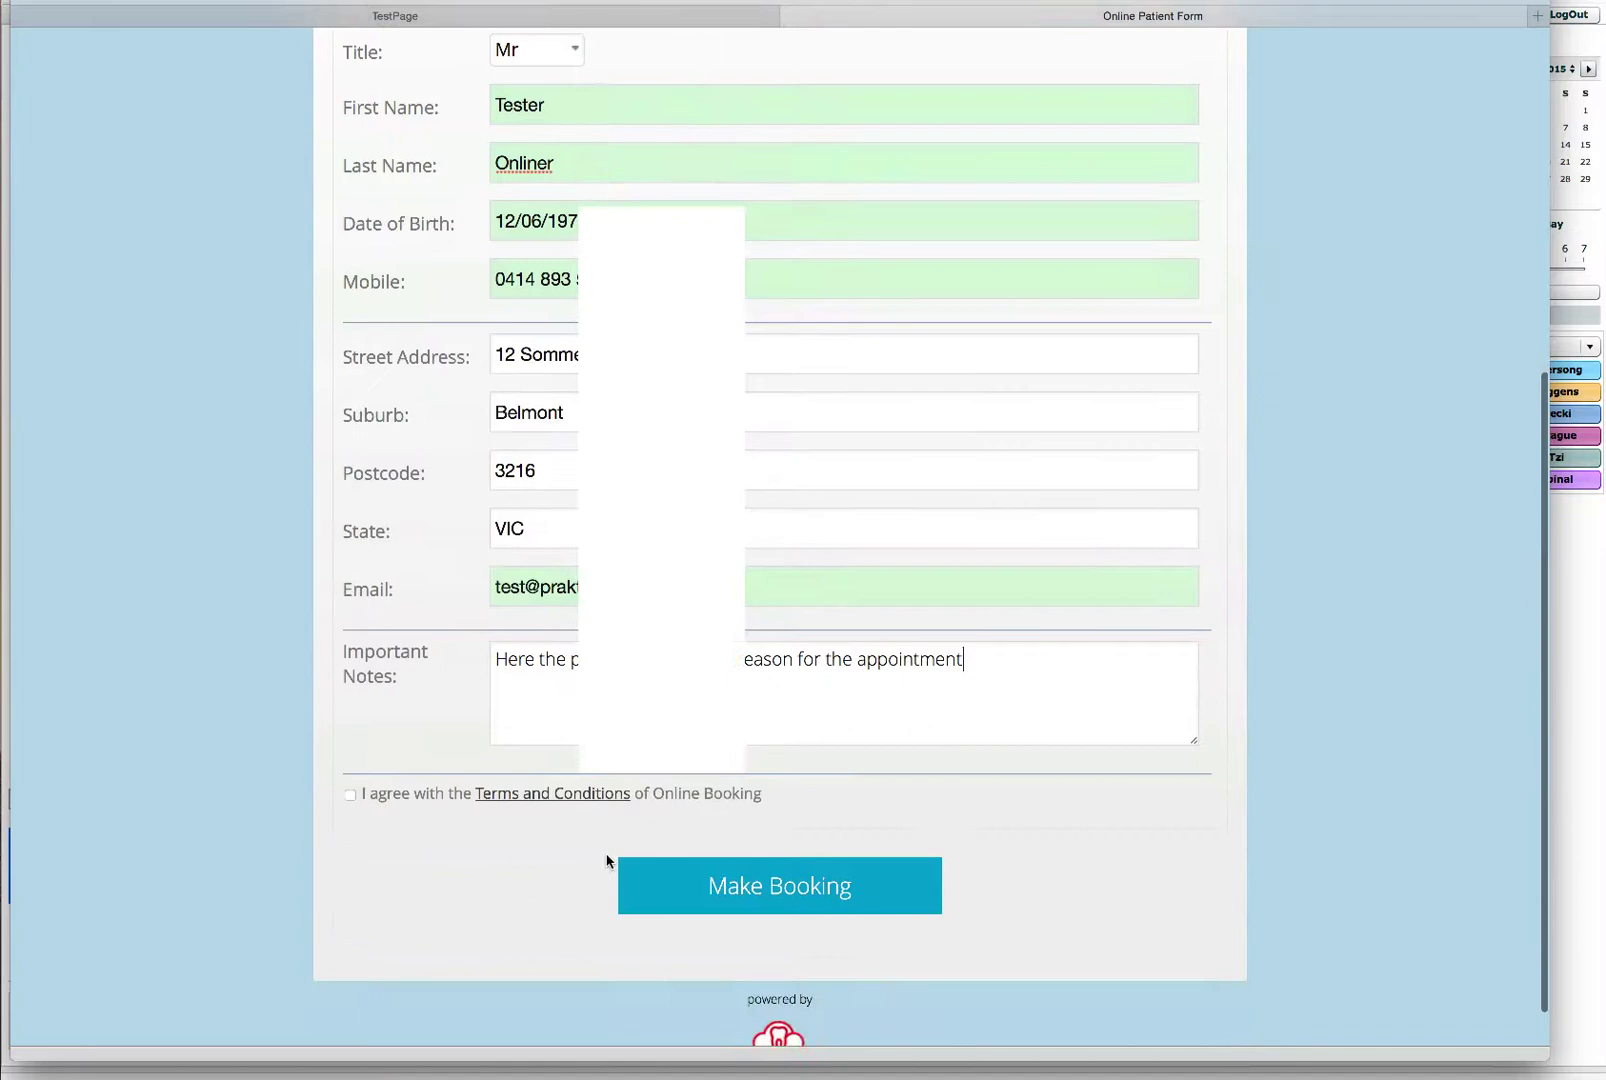
{"action": "scroll", "coordinate": [600, 855], "scroll_direction": "down", "scroll_amount": 1}
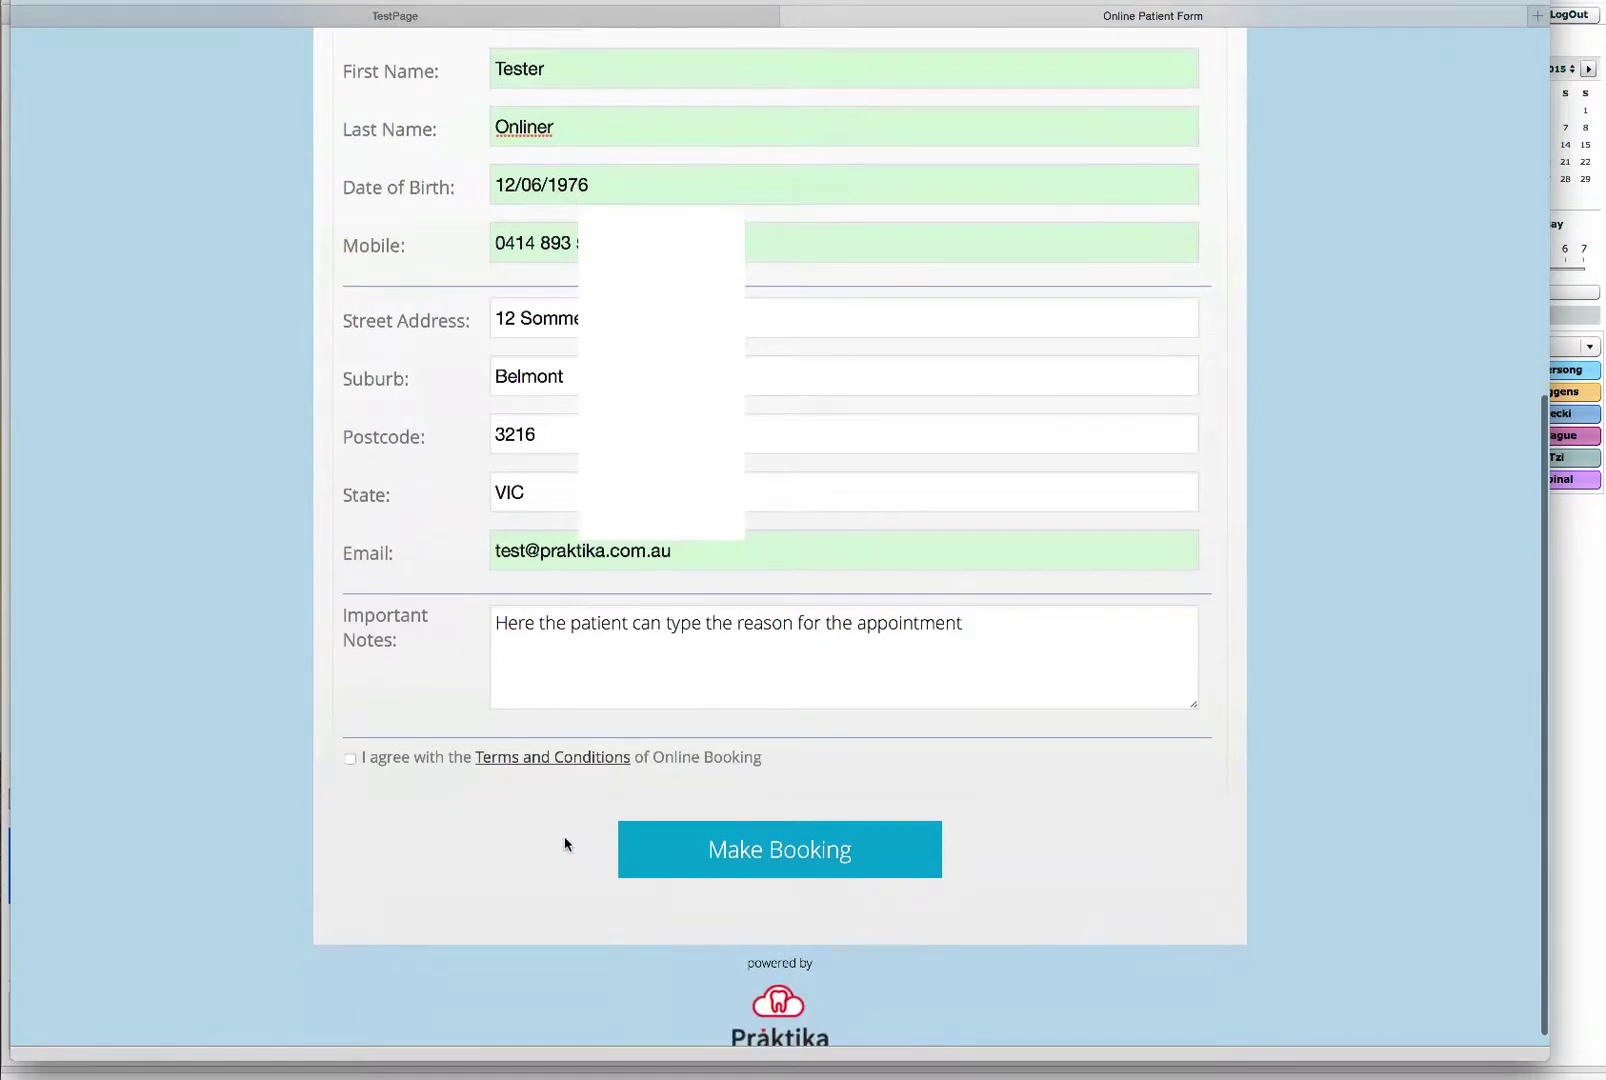
{"action": "left_click", "coordinate": [350, 761]}
{"action": "scroll", "coordinate": [788, 758], "scroll_direction": "up", "scroll_amount": 4}
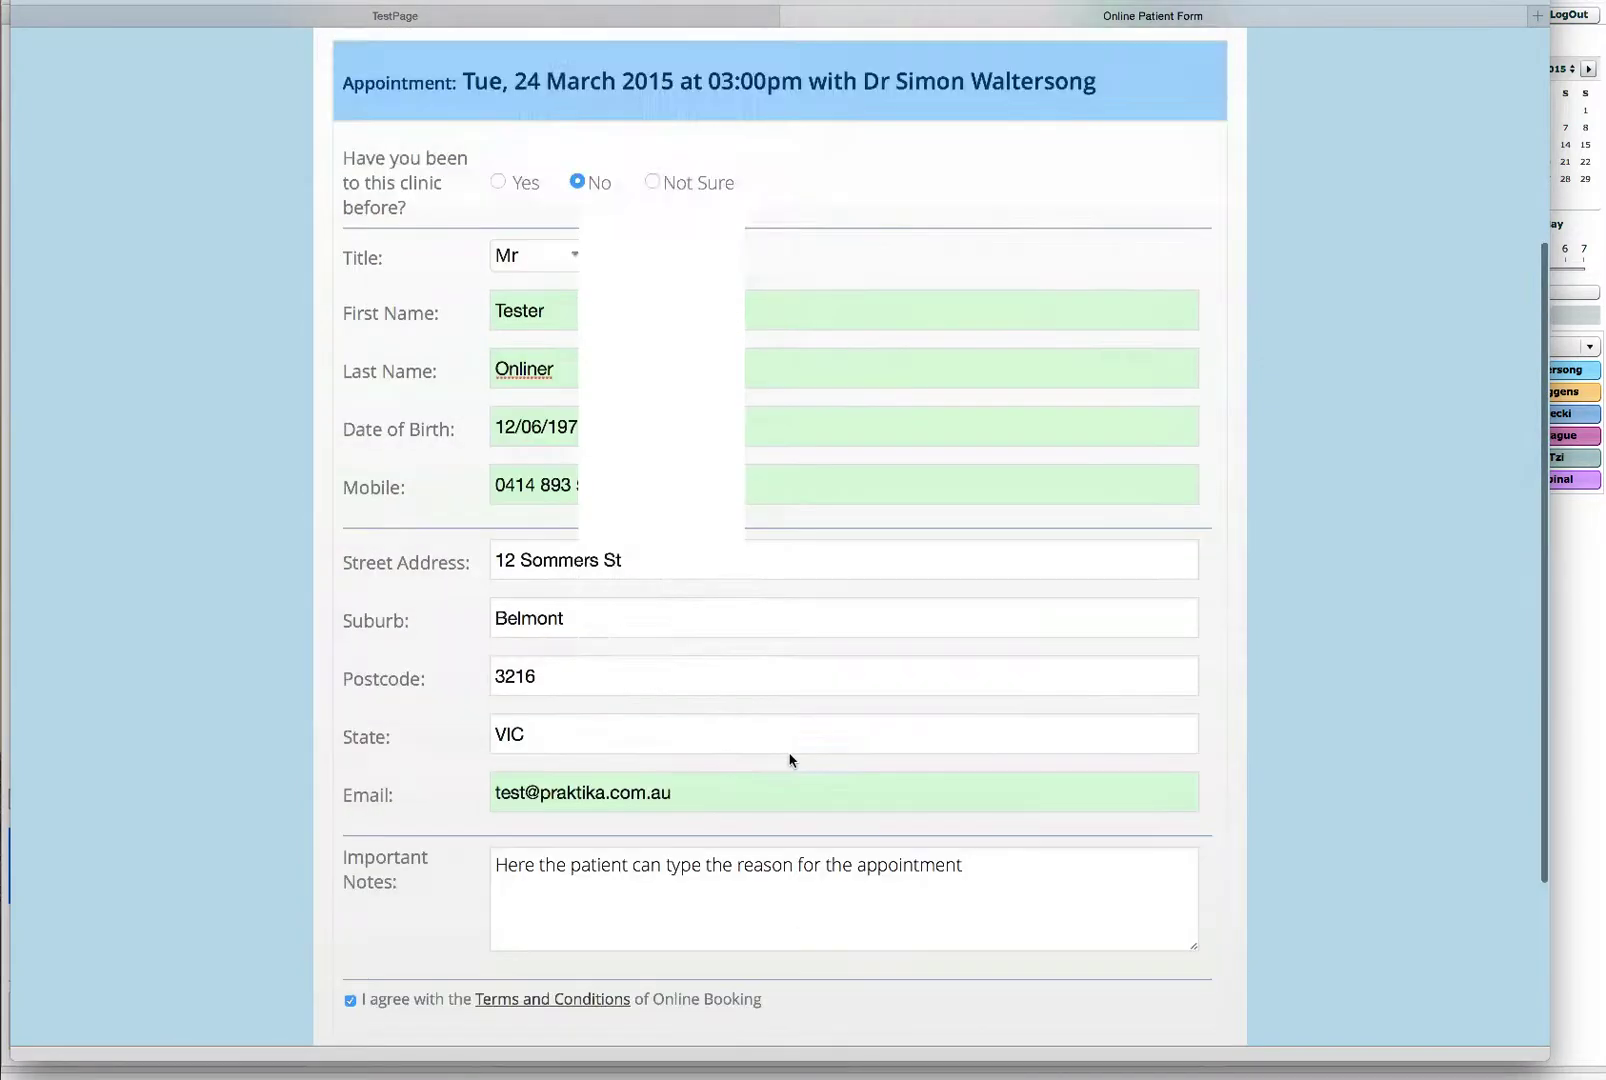
{"action": "scroll", "coordinate": [789, 760], "scroll_direction": "up", "scroll_amount": 1}
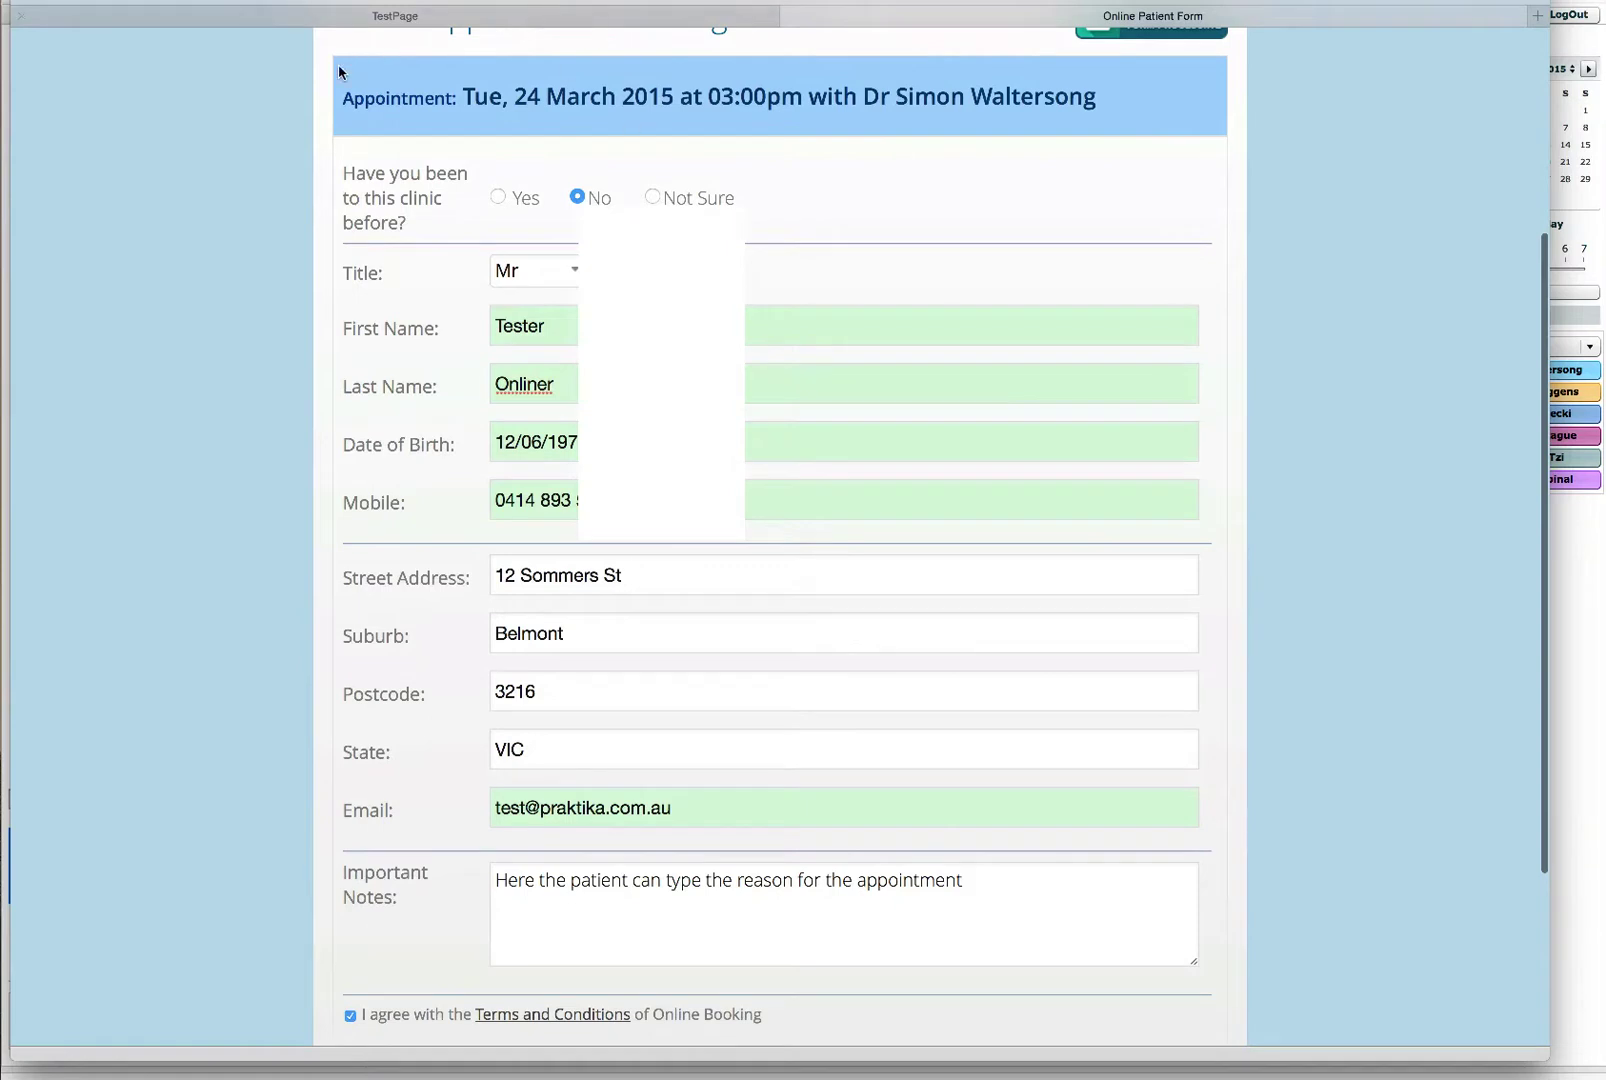
{"action": "scroll", "coordinate": [780, 610], "scroll_direction": "down", "scroll_amount": 2}
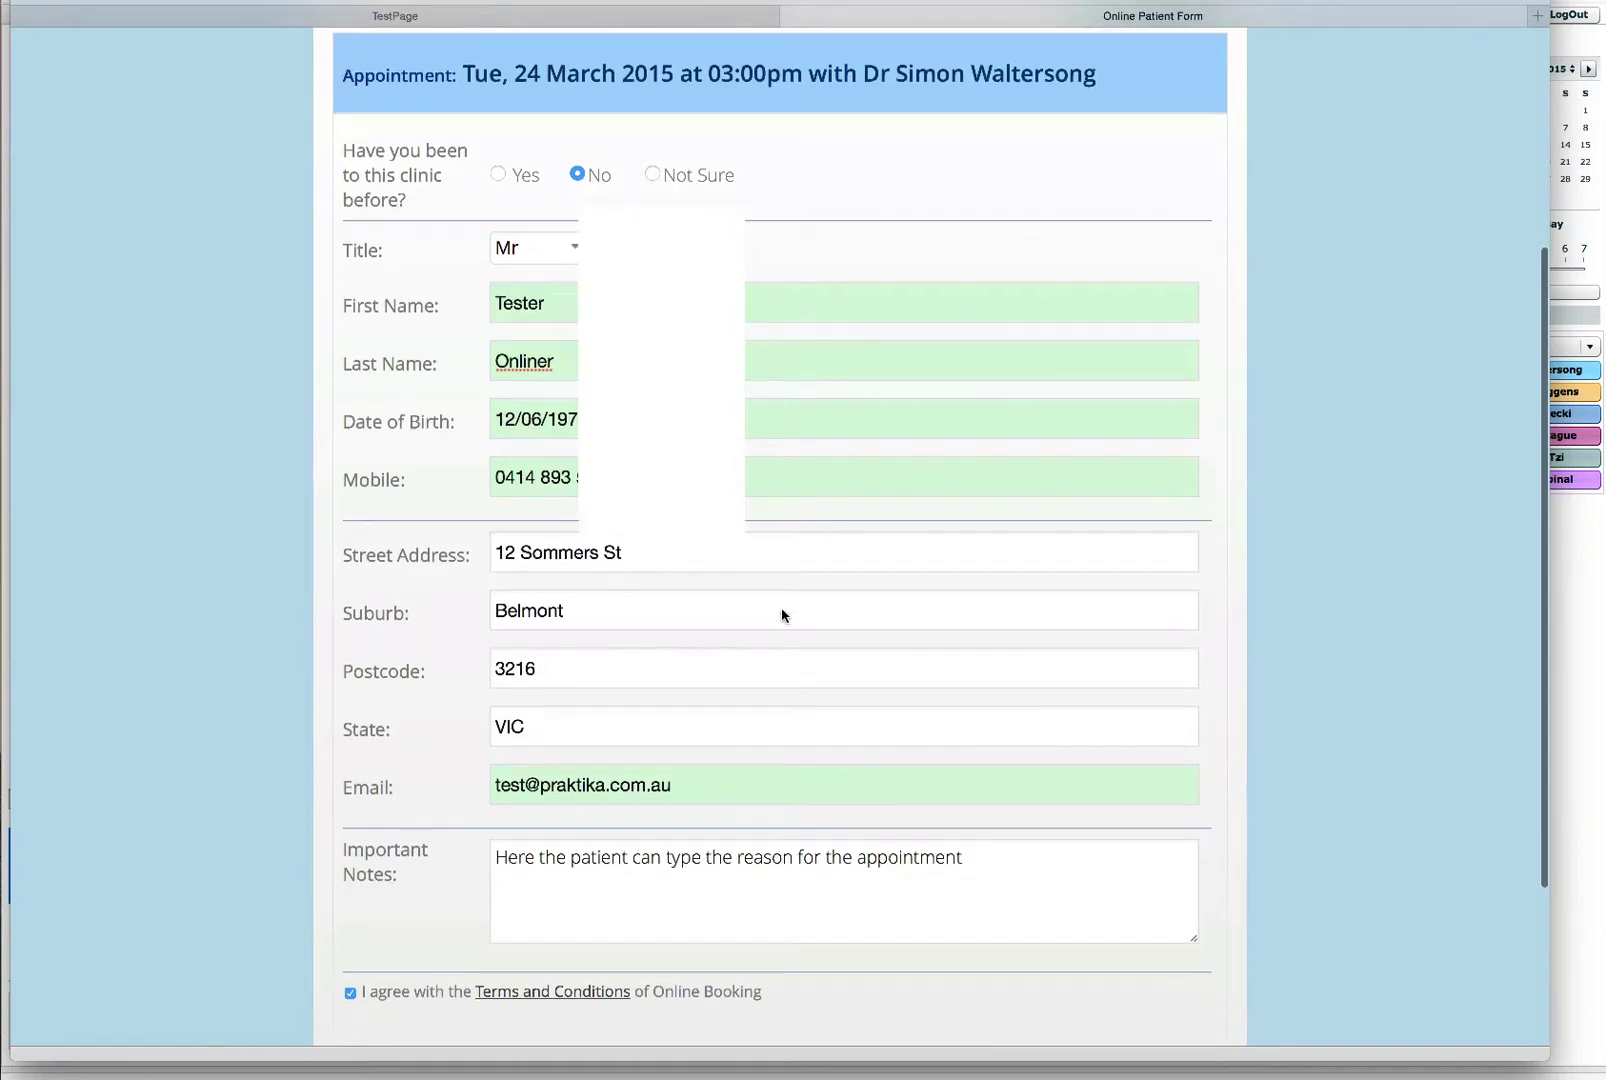
{"action": "scroll", "coordinate": [585, 760], "scroll_direction": "down", "scroll_amount": 3}
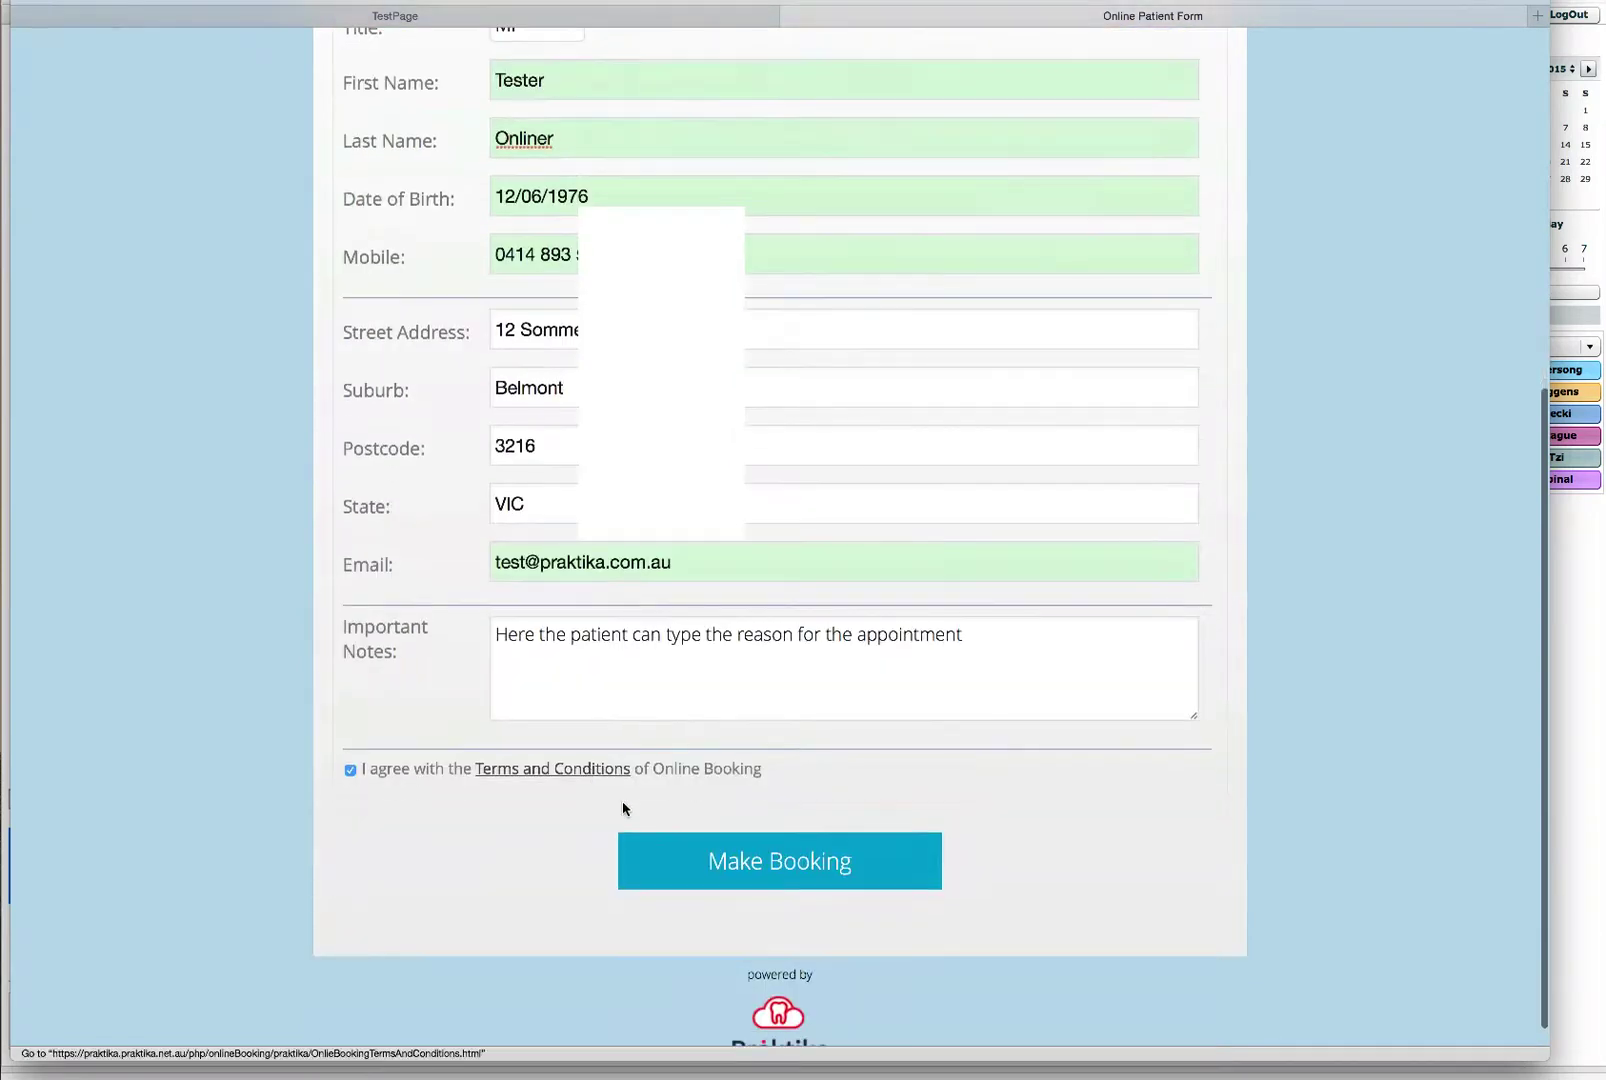
{"action": "left_click", "coordinate": [761, 871]}
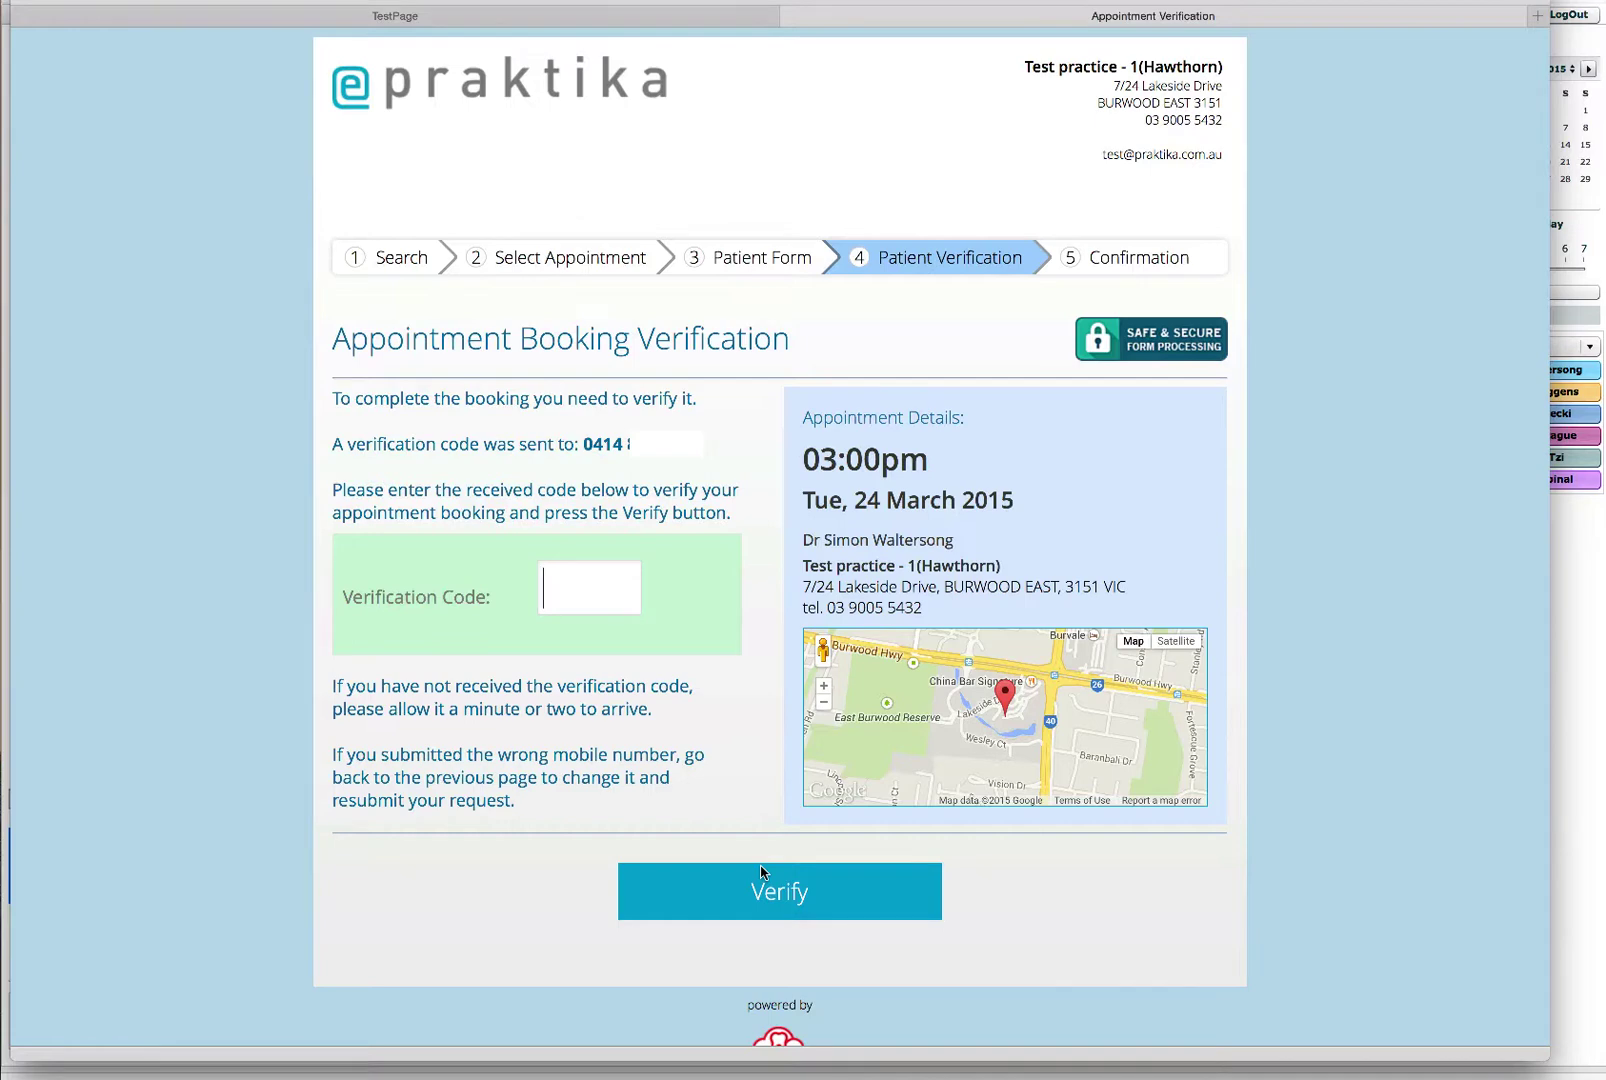
Step: Confirm the booking by verifying it with the texted verification code
{"action": "type", "text": "8513"}
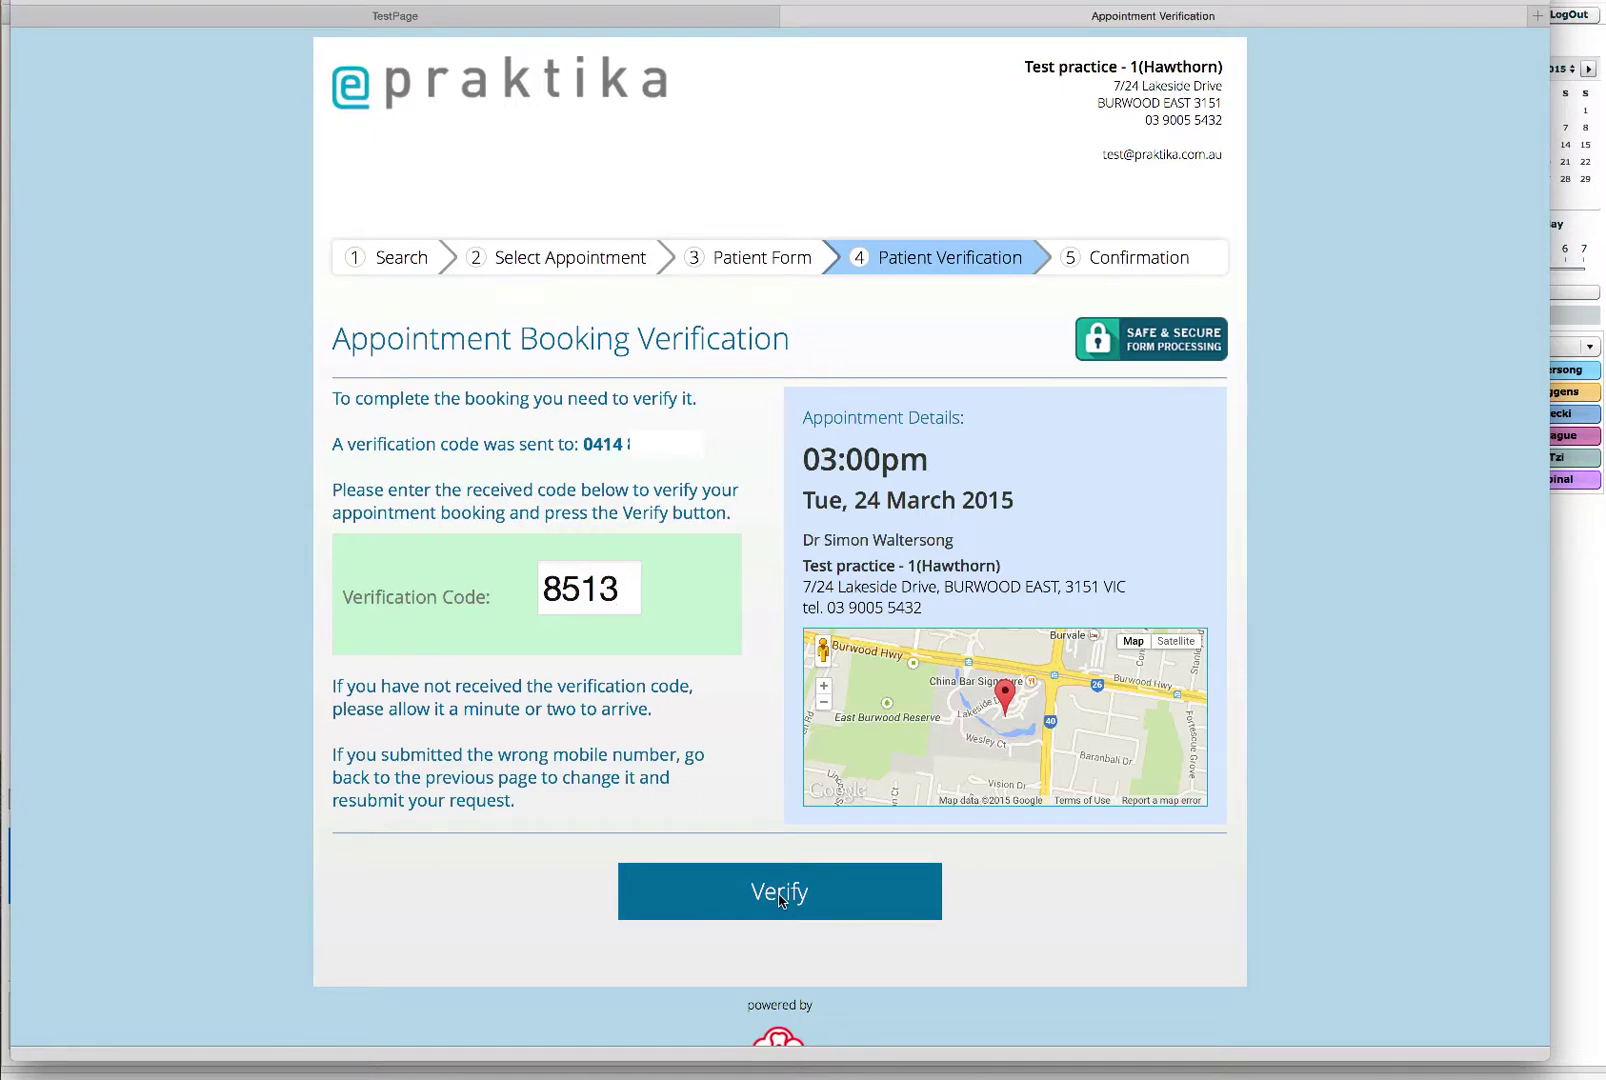
{"action": "left_click", "coordinate": [780, 898]}
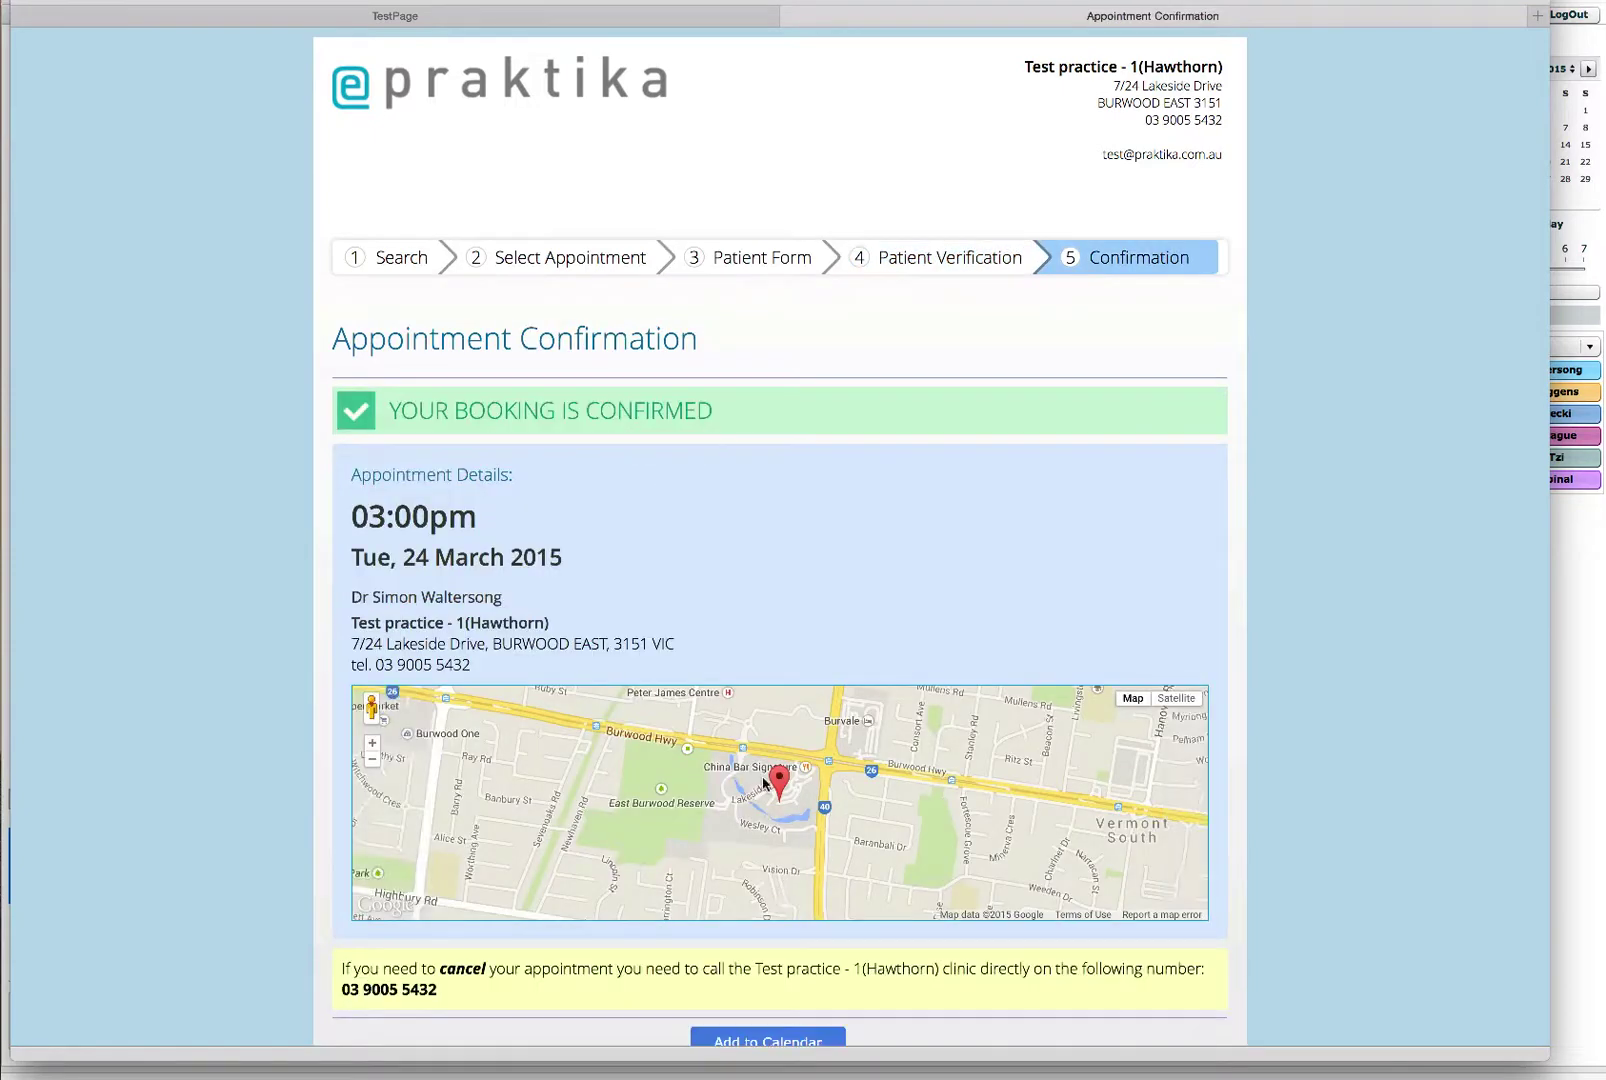
{"action": "scroll", "coordinate": [716, 632], "scroll_direction": "down", "scroll_amount": 2}
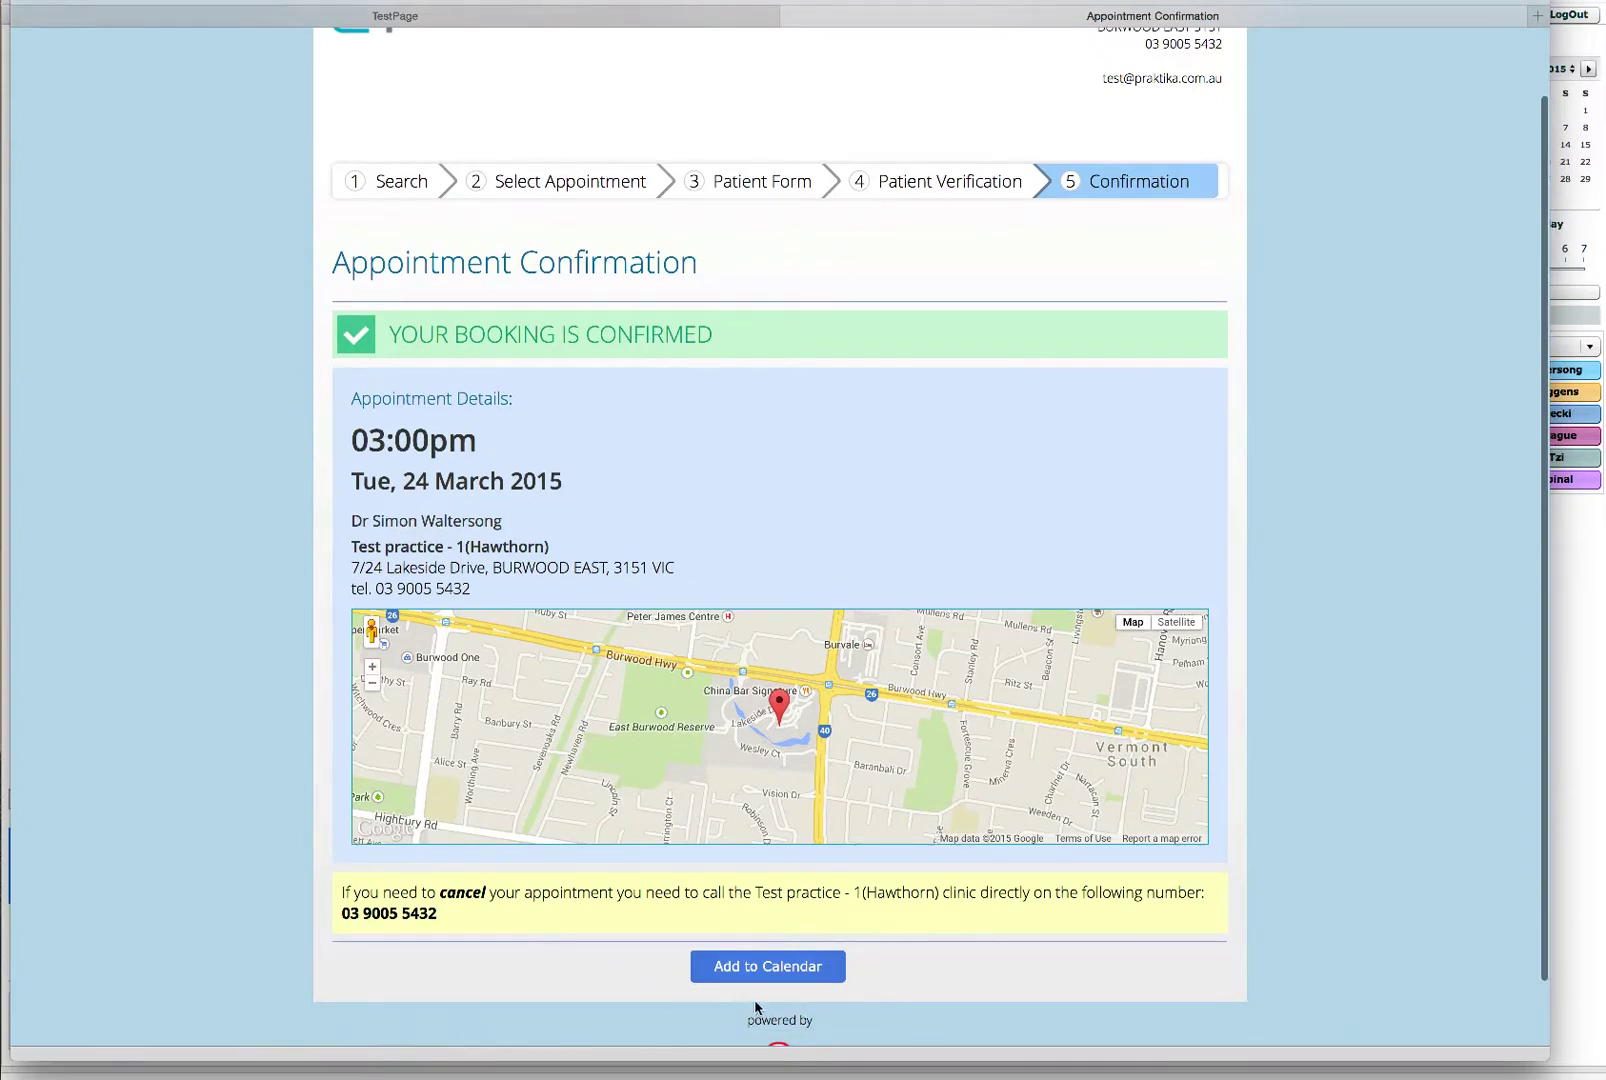
Step: Check the Add to Calendar options, then close the booking window to return to the schedule
{"action": "left_click", "coordinate": [762, 966]}
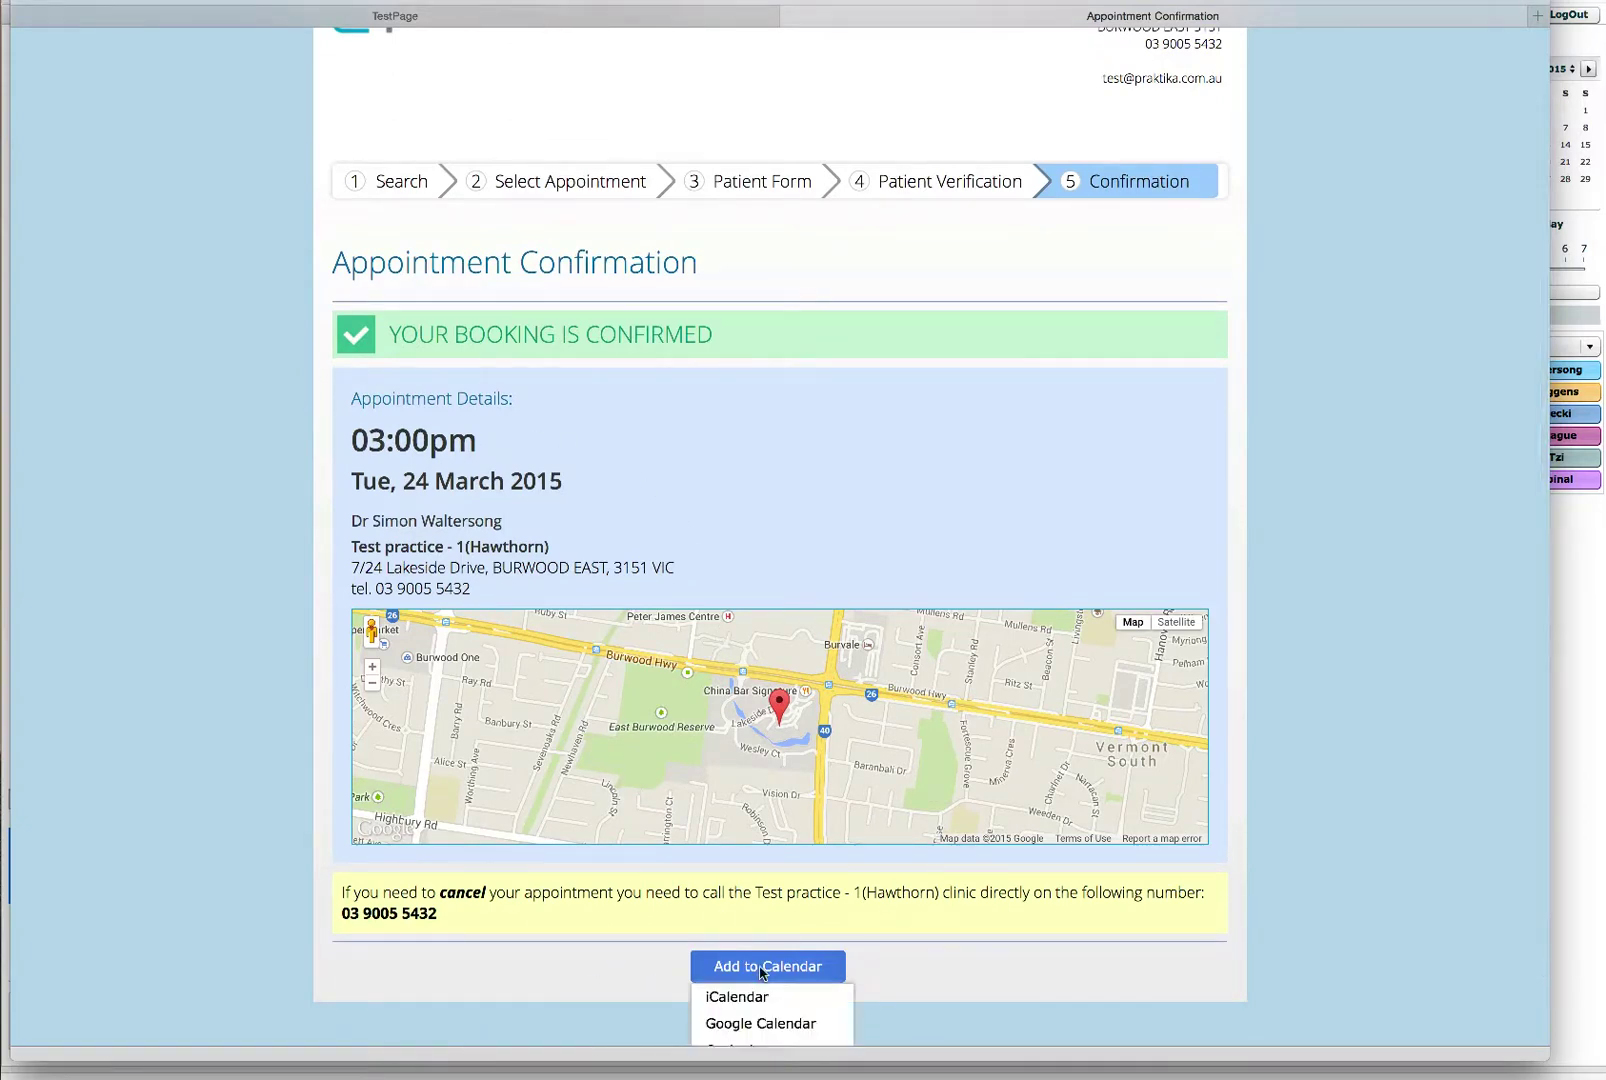
{"action": "scroll", "coordinate": [966, 975], "scroll_direction": "down", "scroll_amount": 2}
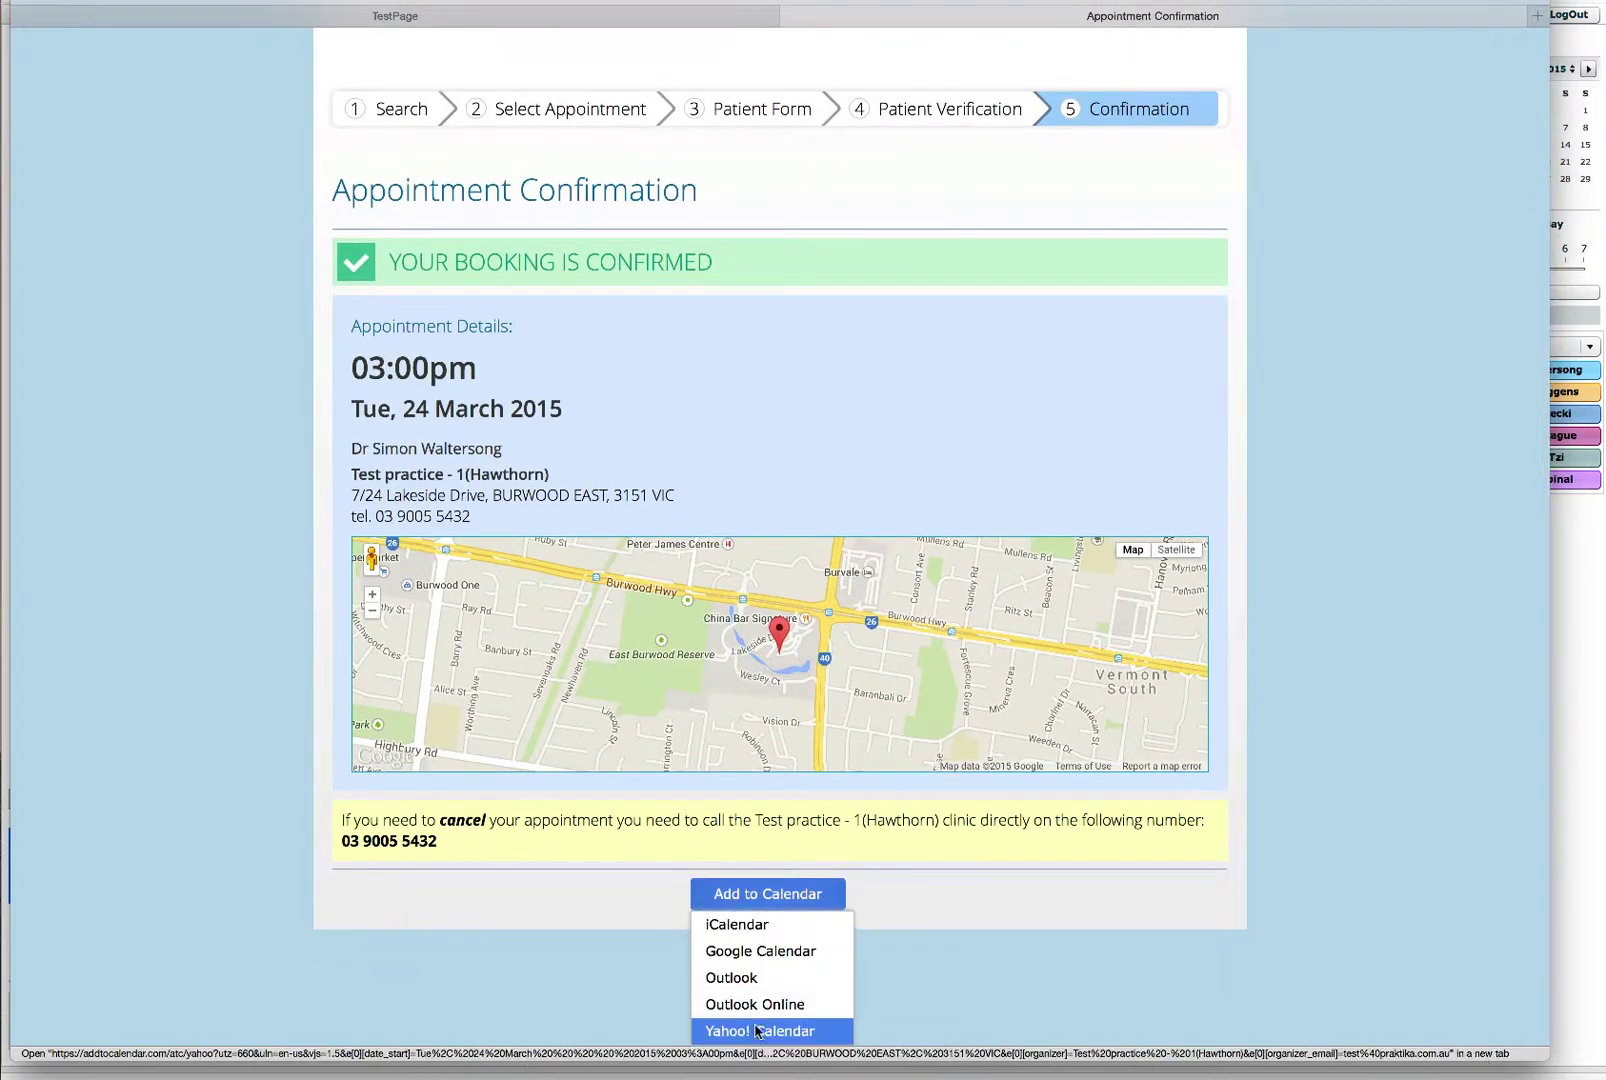
{"action": "left_click", "coordinate": [953, 905]}
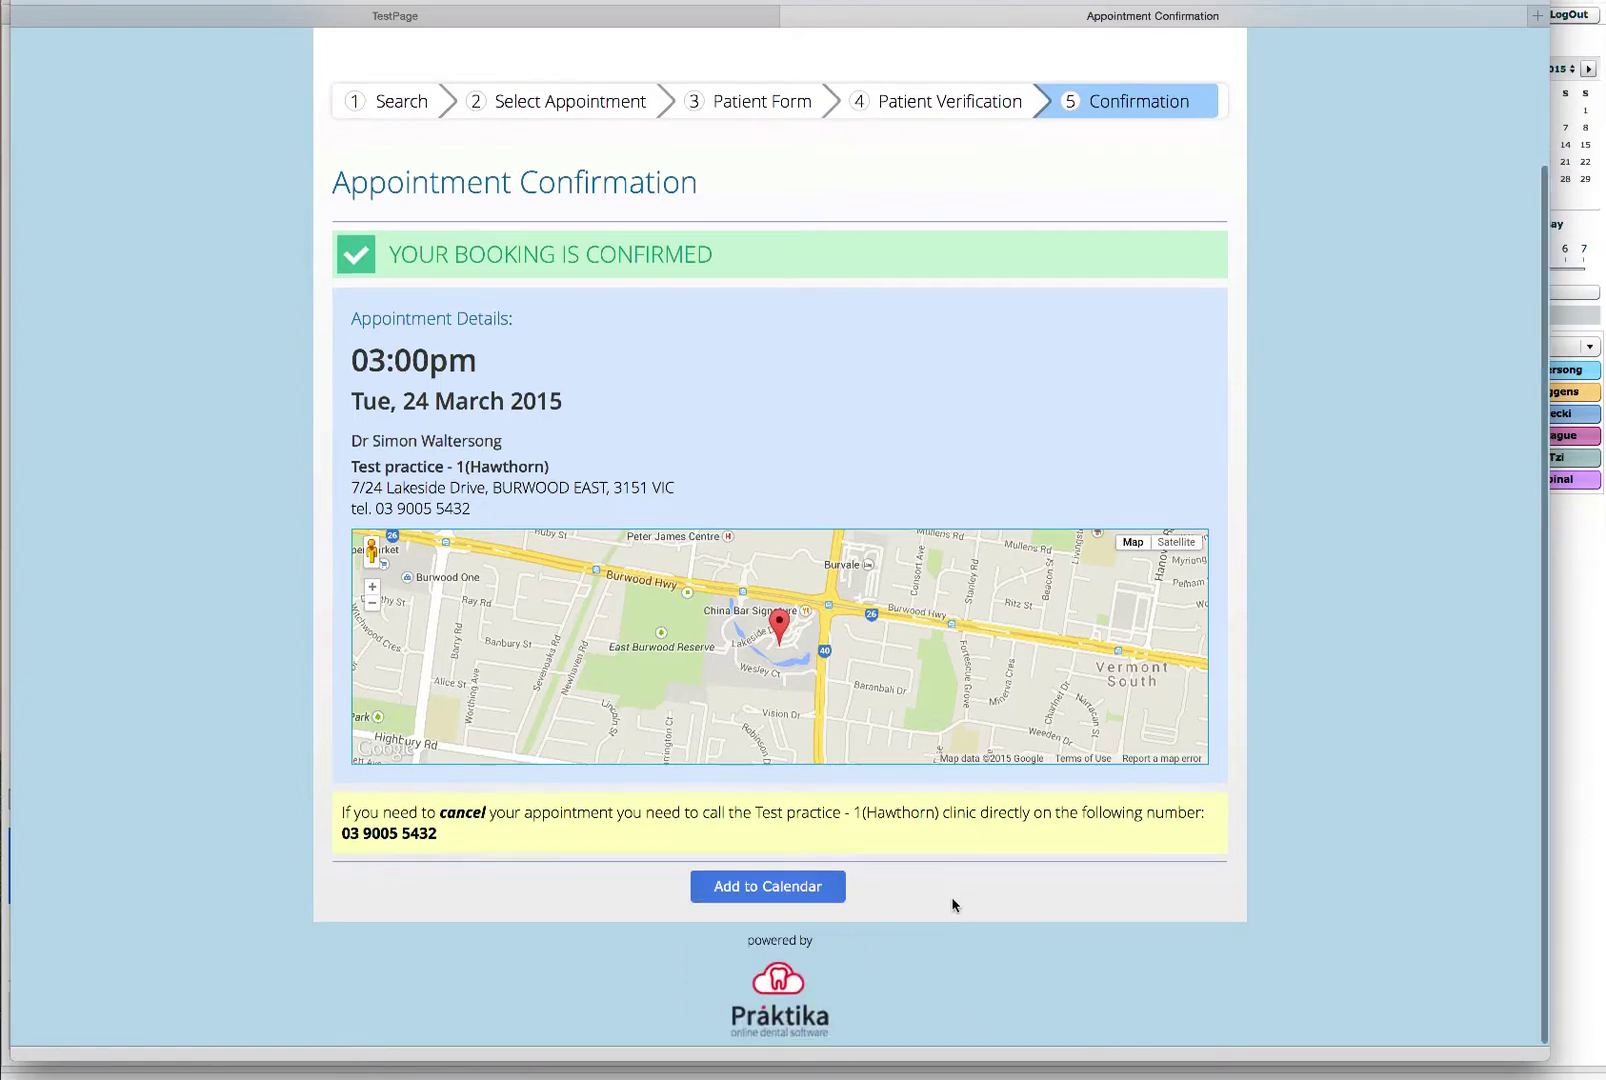
{"action": "scroll", "coordinate": [951, 905], "scroll_direction": "up", "scroll_amount": 3}
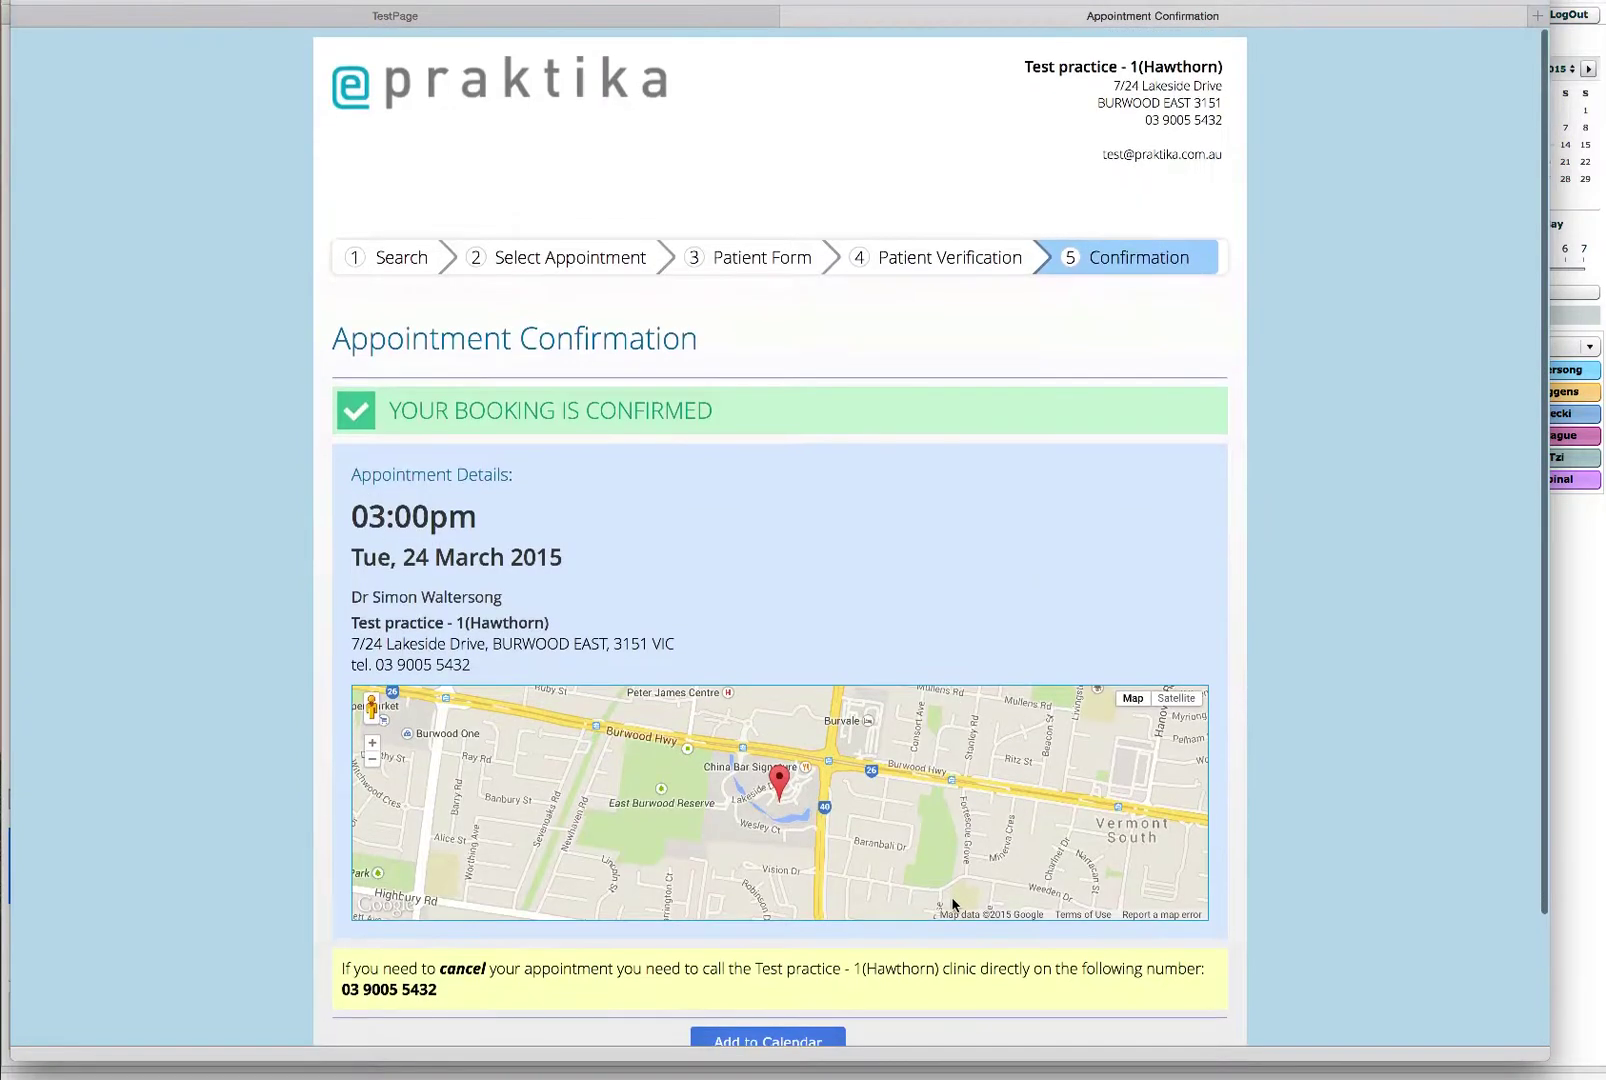
{"action": "key", "text": "super+w"}
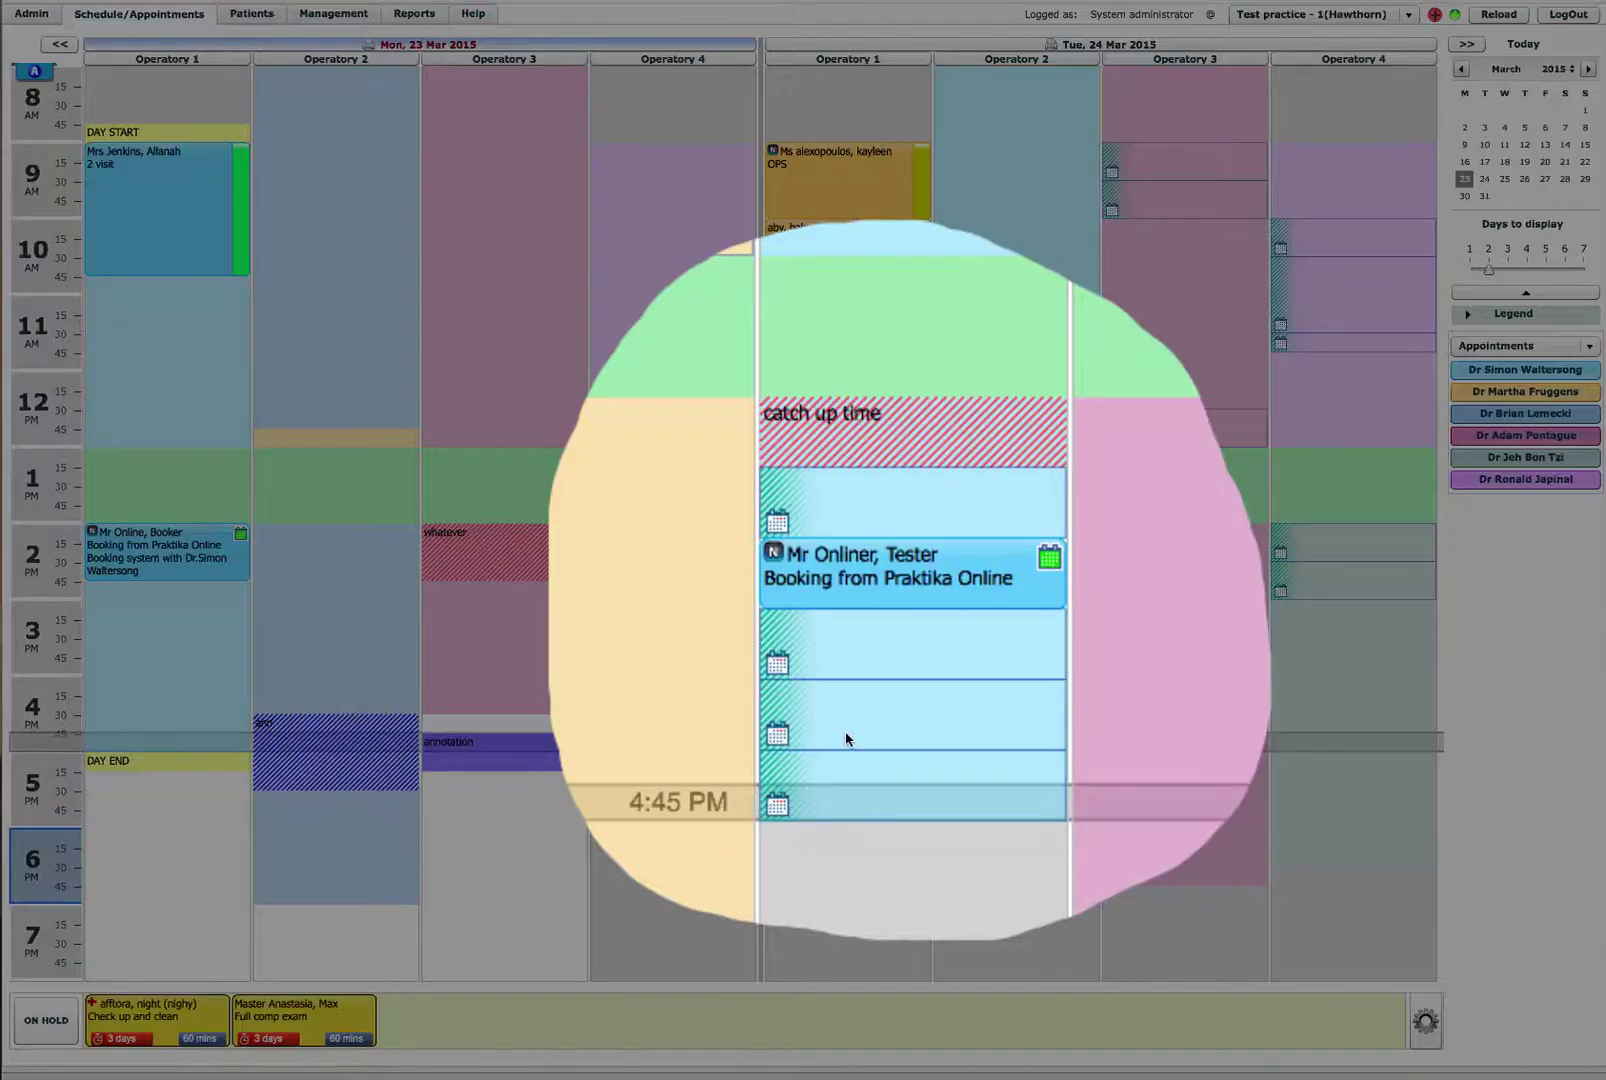
Step: Open the online-booked 24 March 3:00 PM appointment and read its booking note without changes
{"action": "mouse_move", "coordinate": [994, 622]}
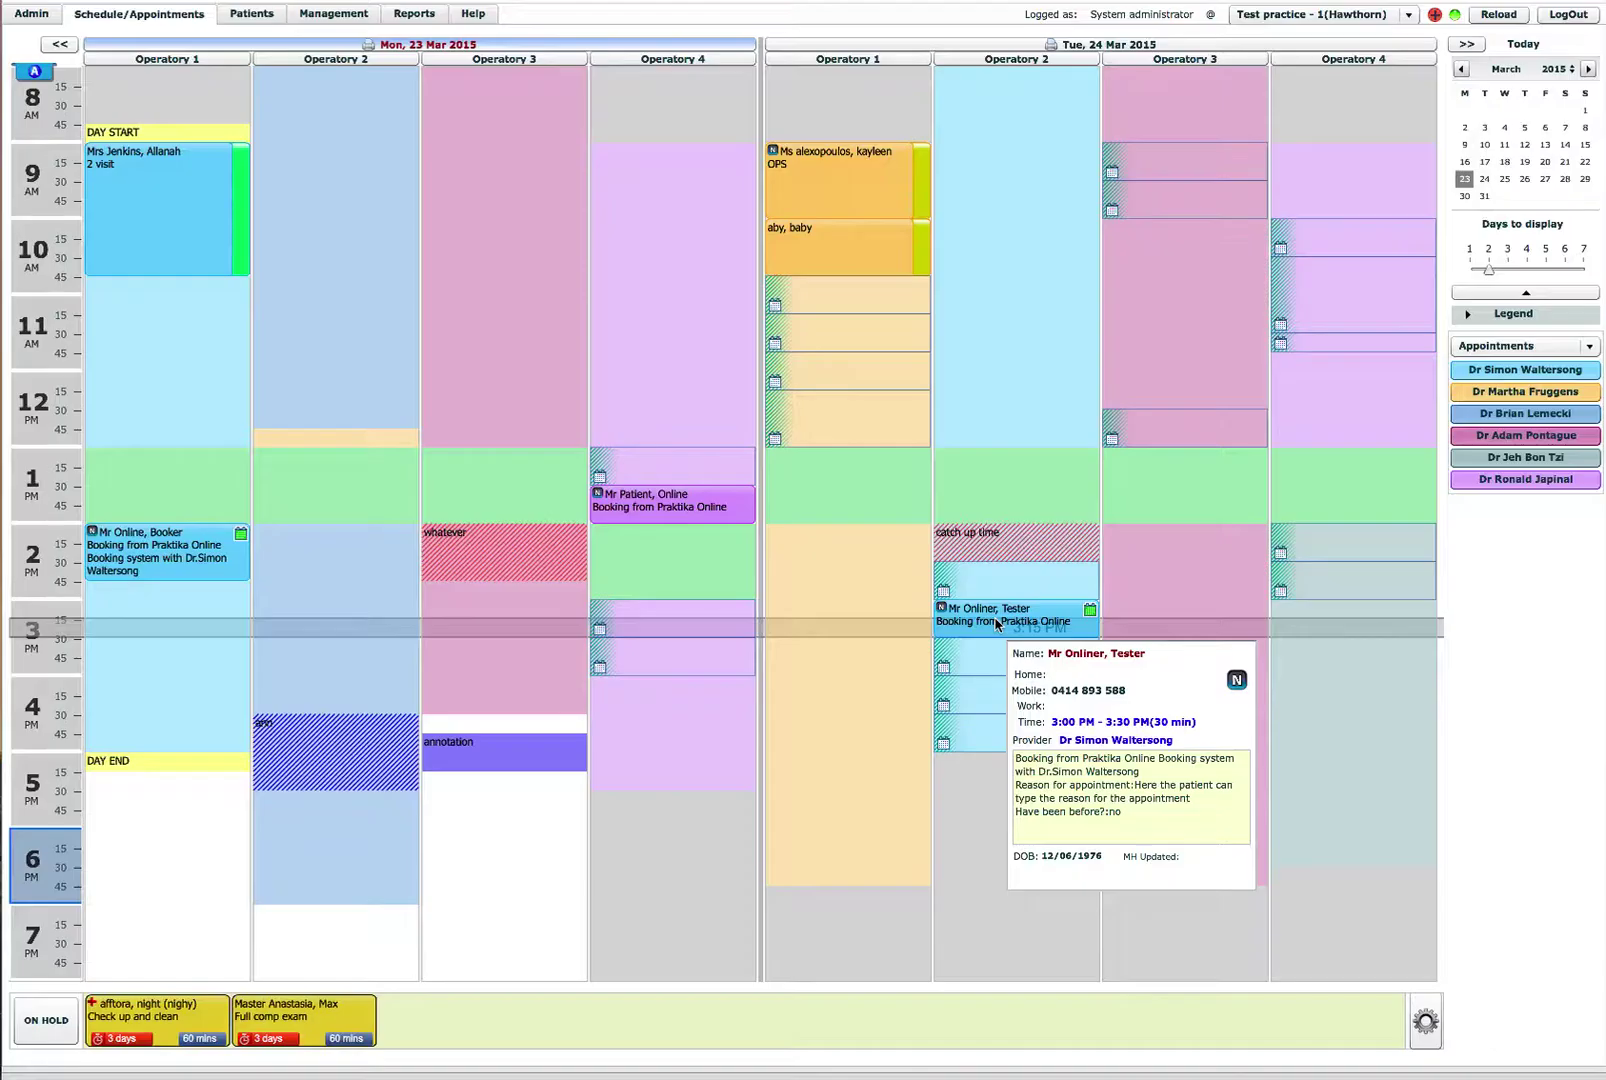
{"action": "double_click", "coordinate": [1060, 630]}
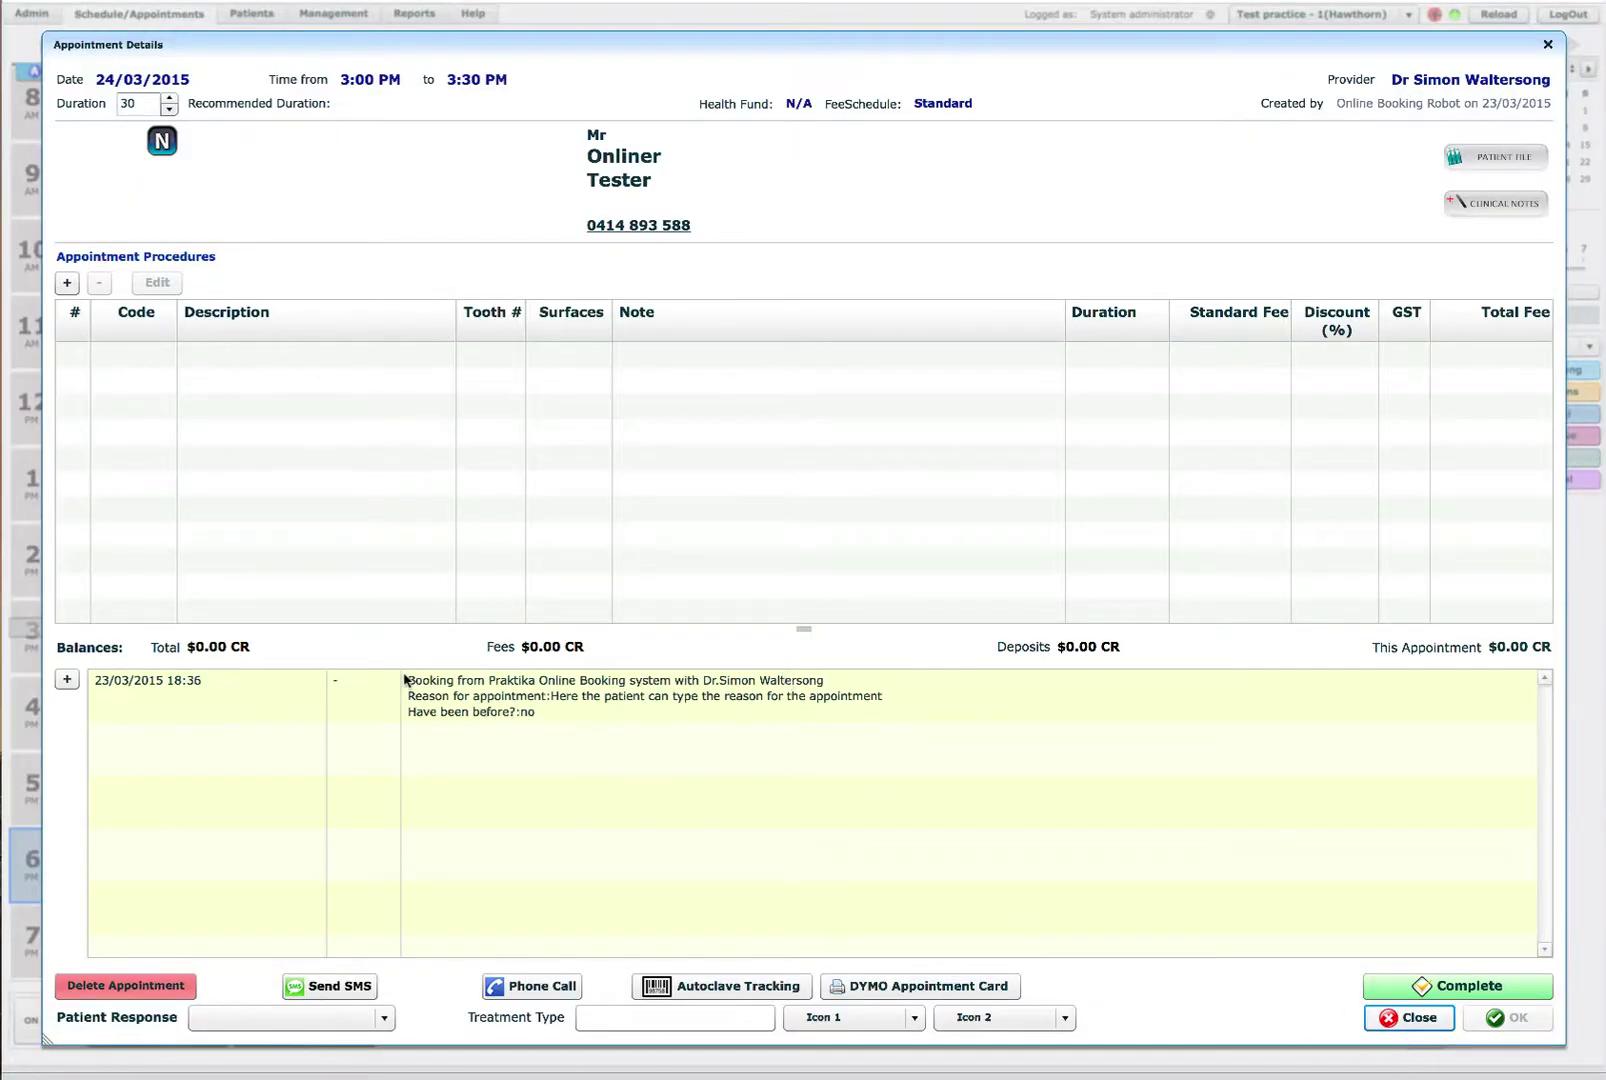
{"action": "left_click_drag", "start_coordinate": [536, 712], "coordinate": [406, 680]}
{"action": "double_click", "coordinate": [480, 697]}
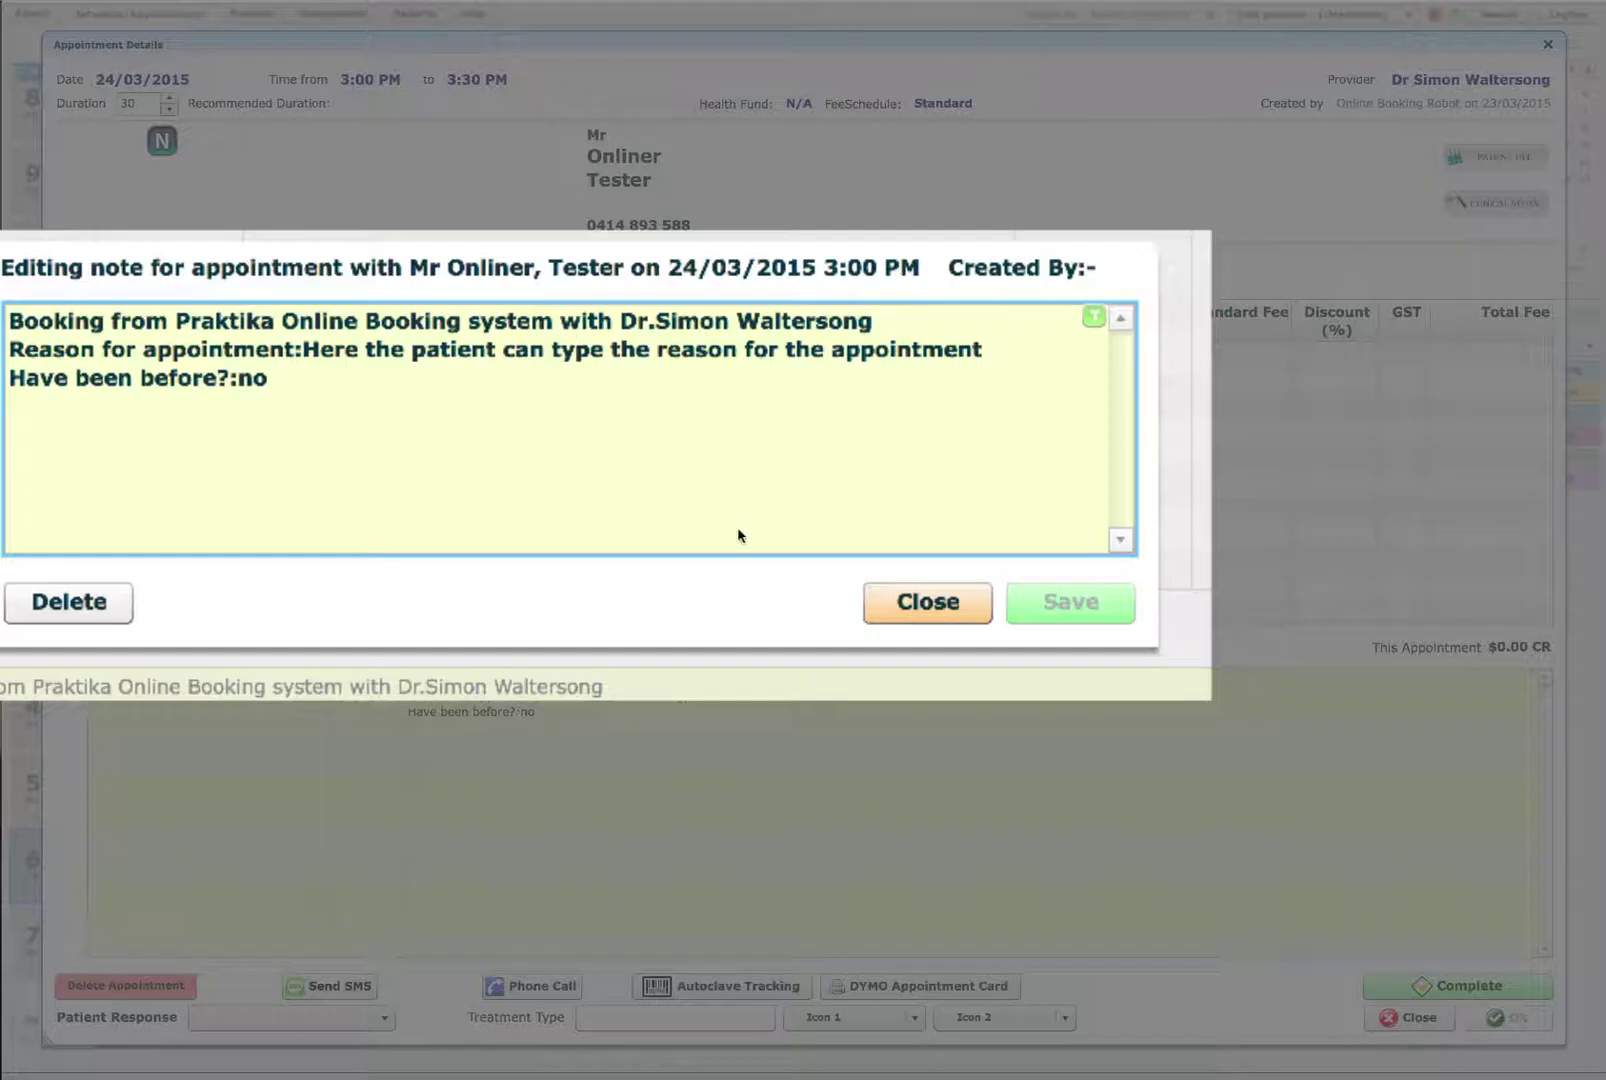
{"action": "left_click", "coordinate": [925, 603]}
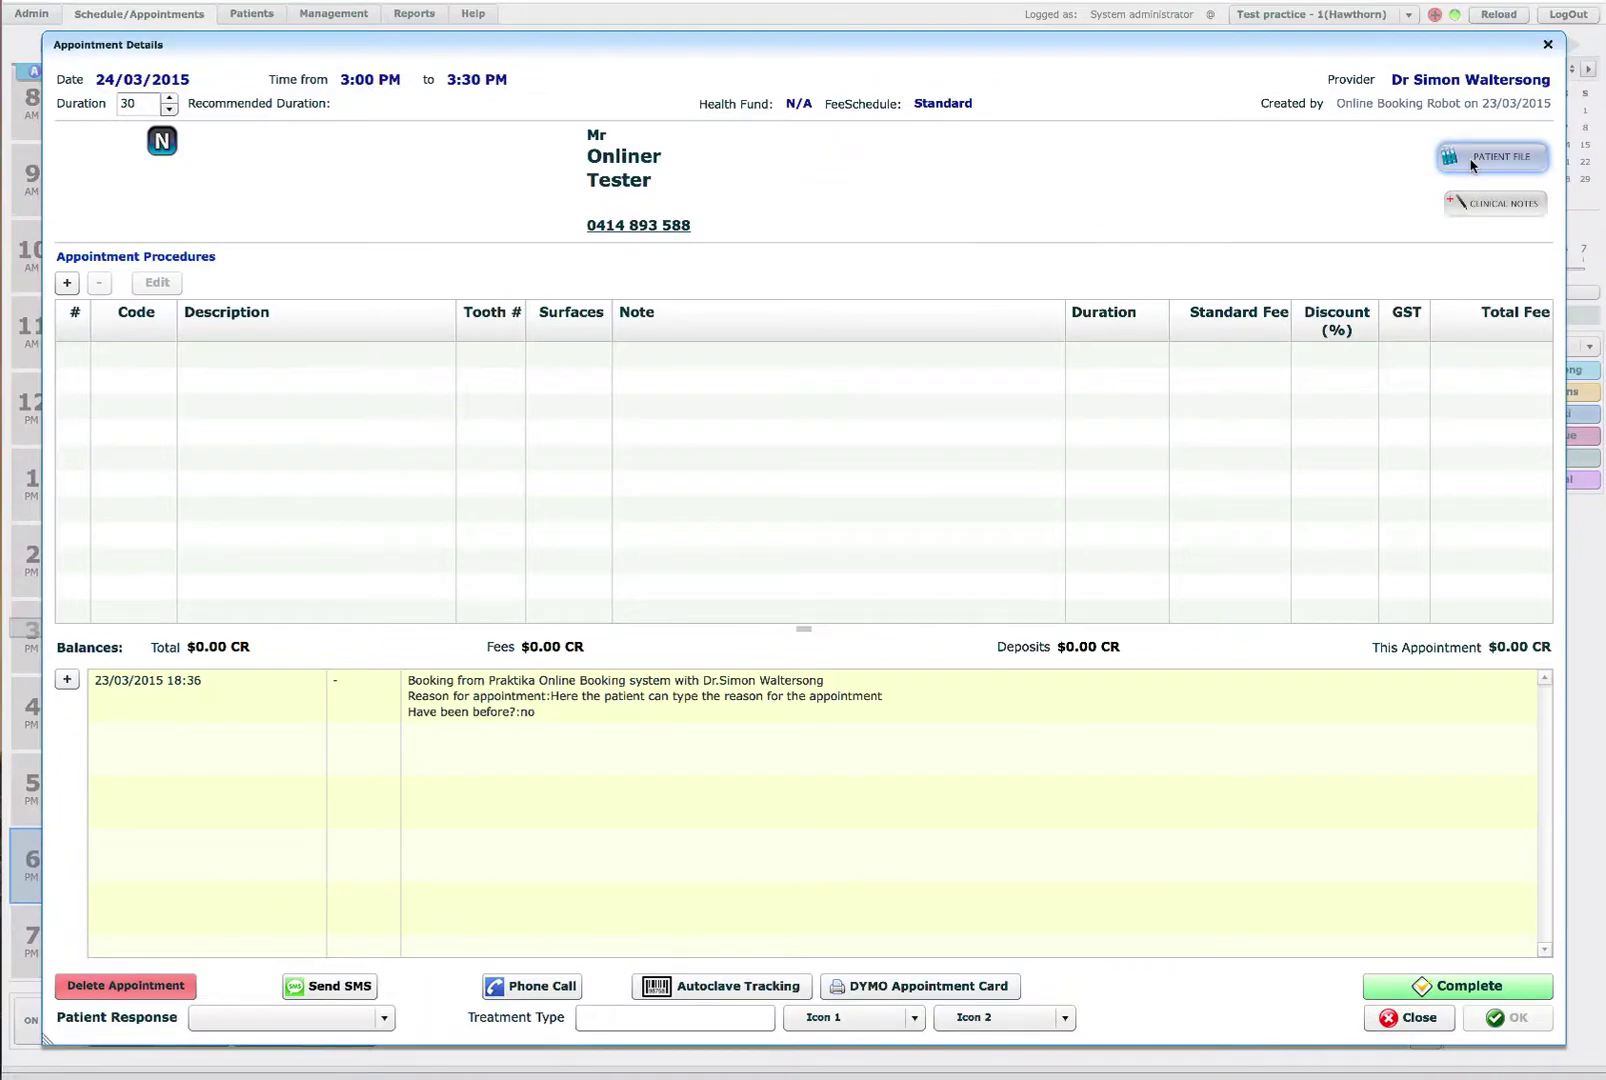
Step: Open the patient's file, review Personal Details and Important Notes, then close the Personal Details and Patient File windows
{"action": "left_click", "coordinate": [1471, 162]}
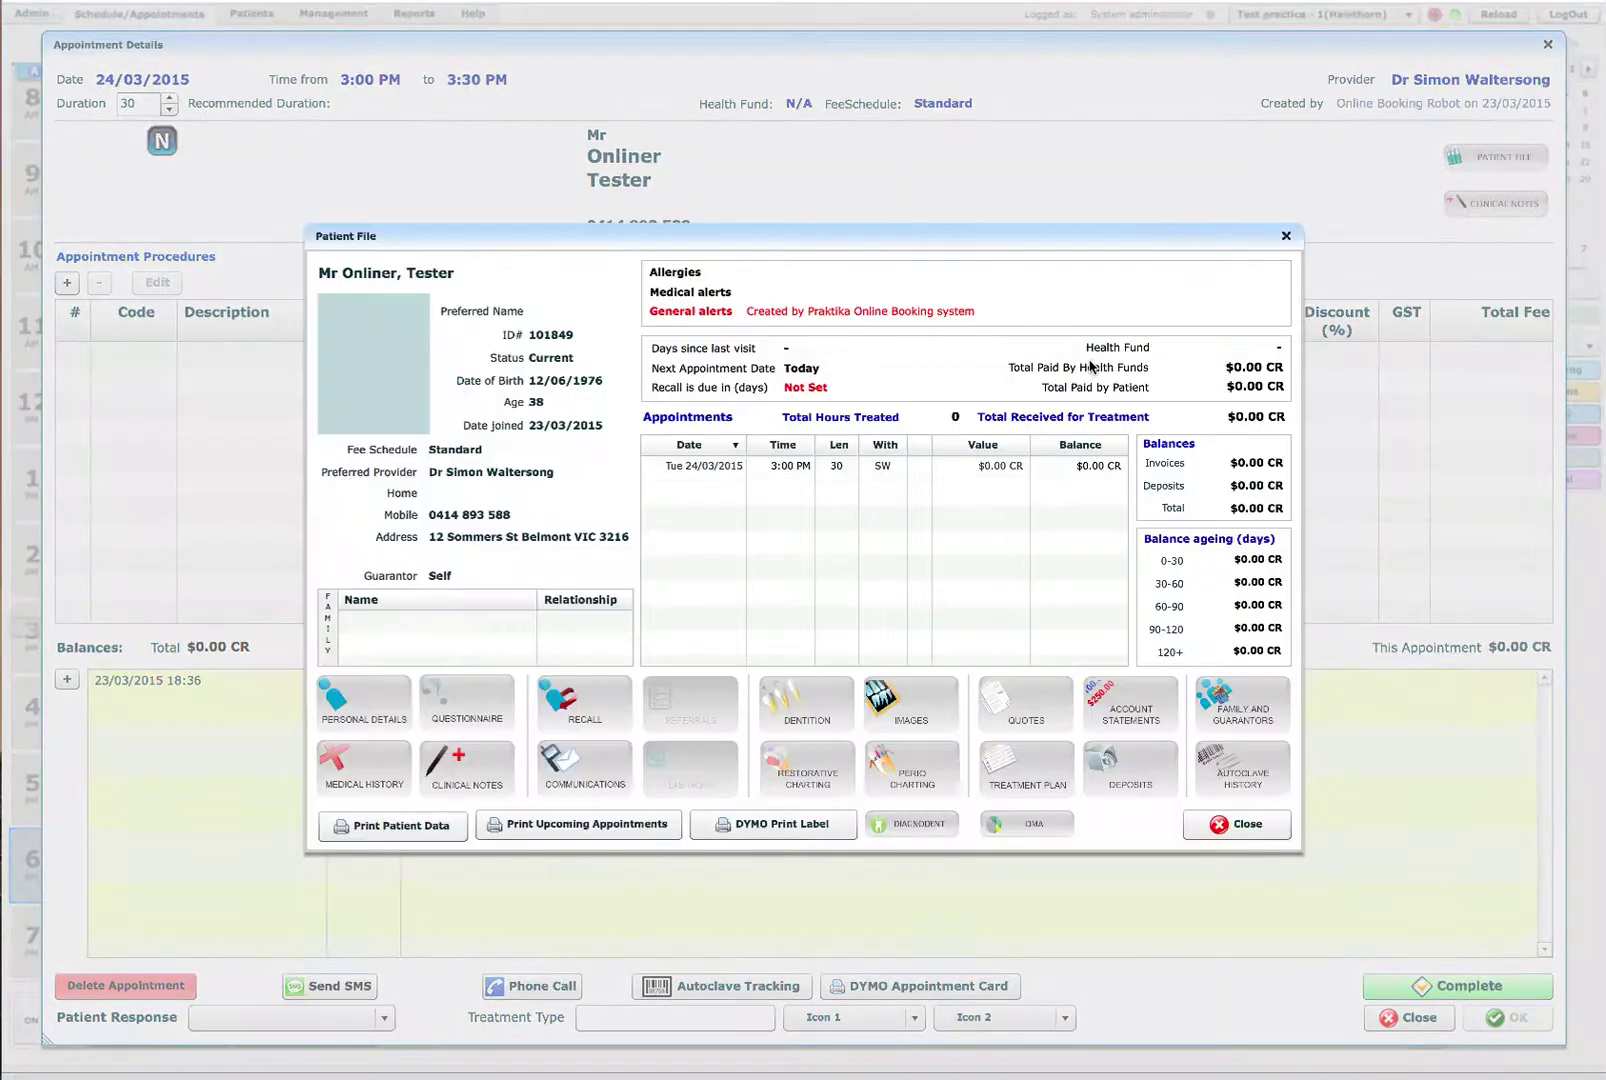
{"action": "left_click", "coordinate": [359, 711]}
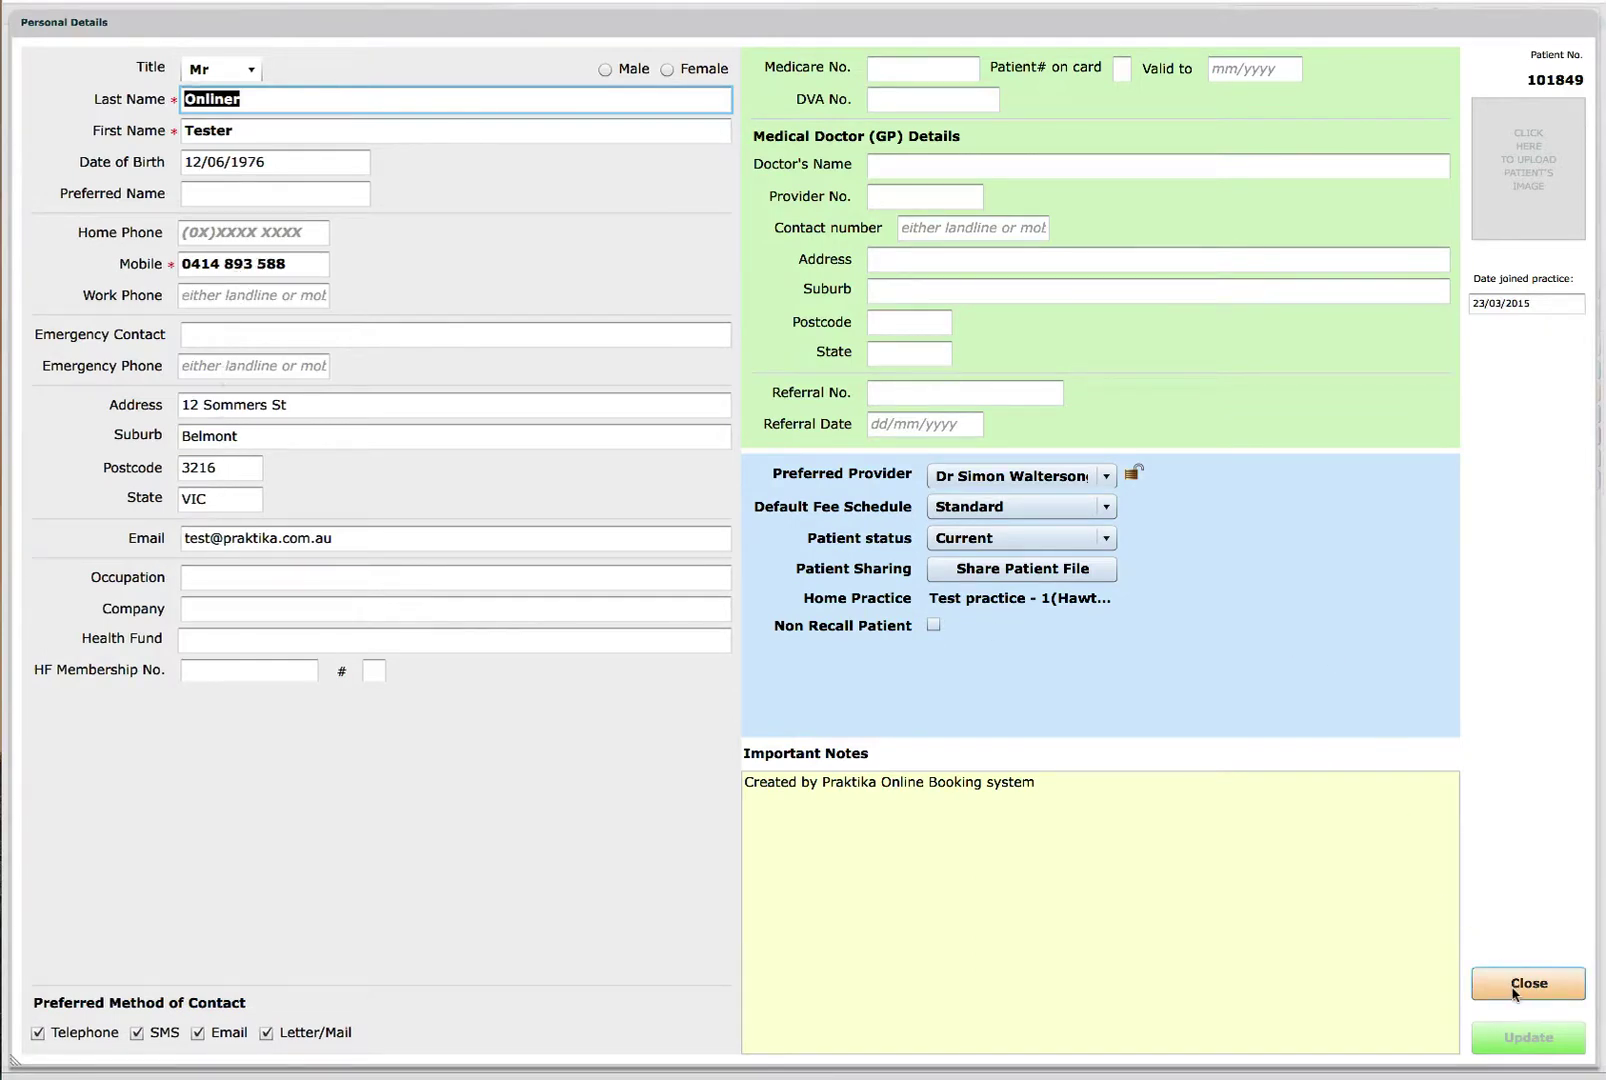
{"action": "left_click", "coordinate": [1052, 795]}
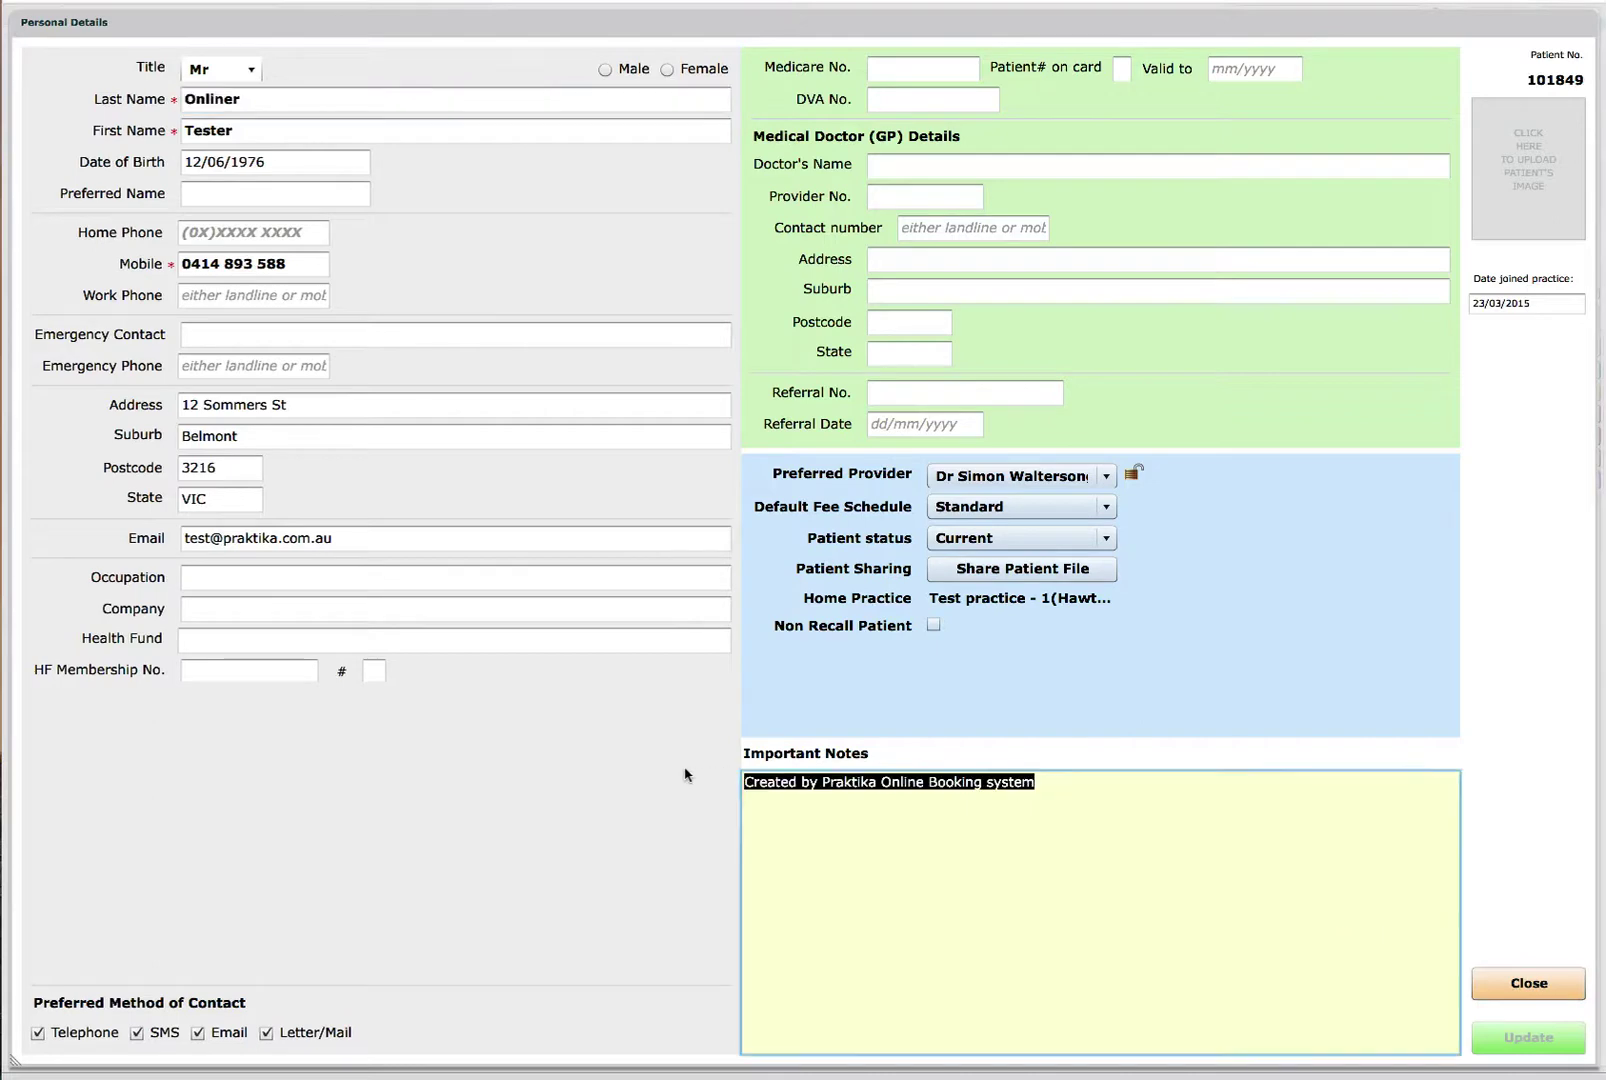
{"action": "left_click", "coordinate": [1529, 985]}
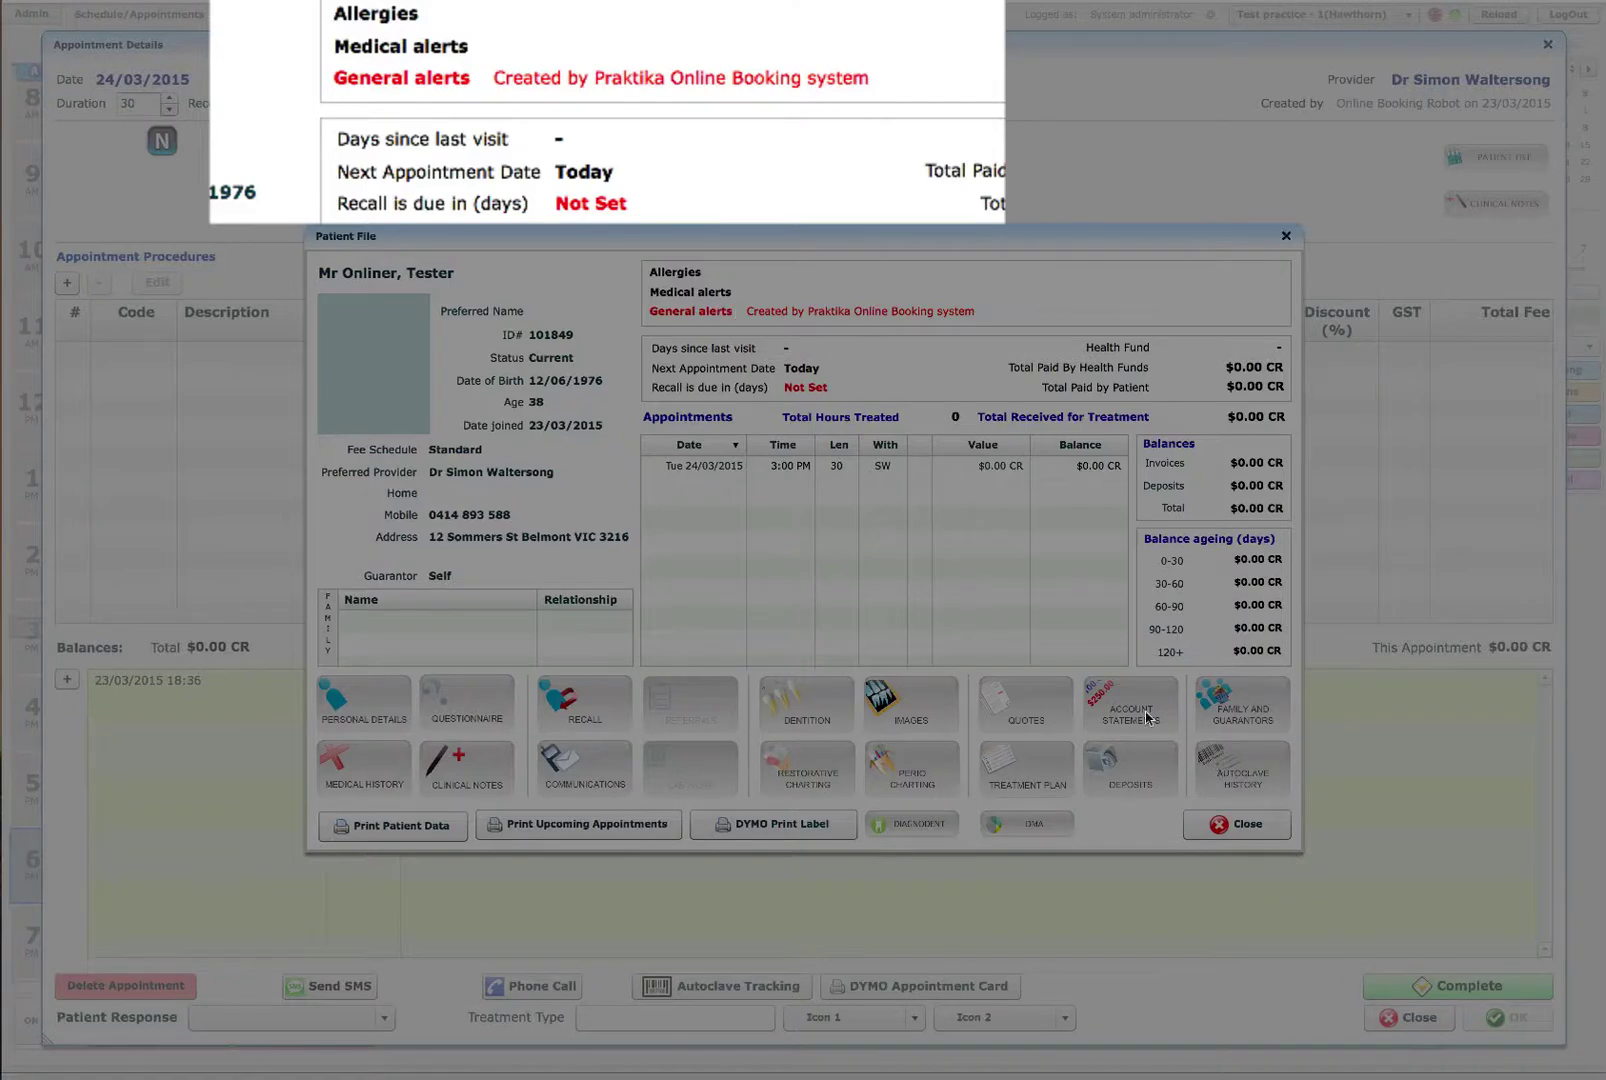
{"action": "left_click", "coordinate": [1220, 843]}
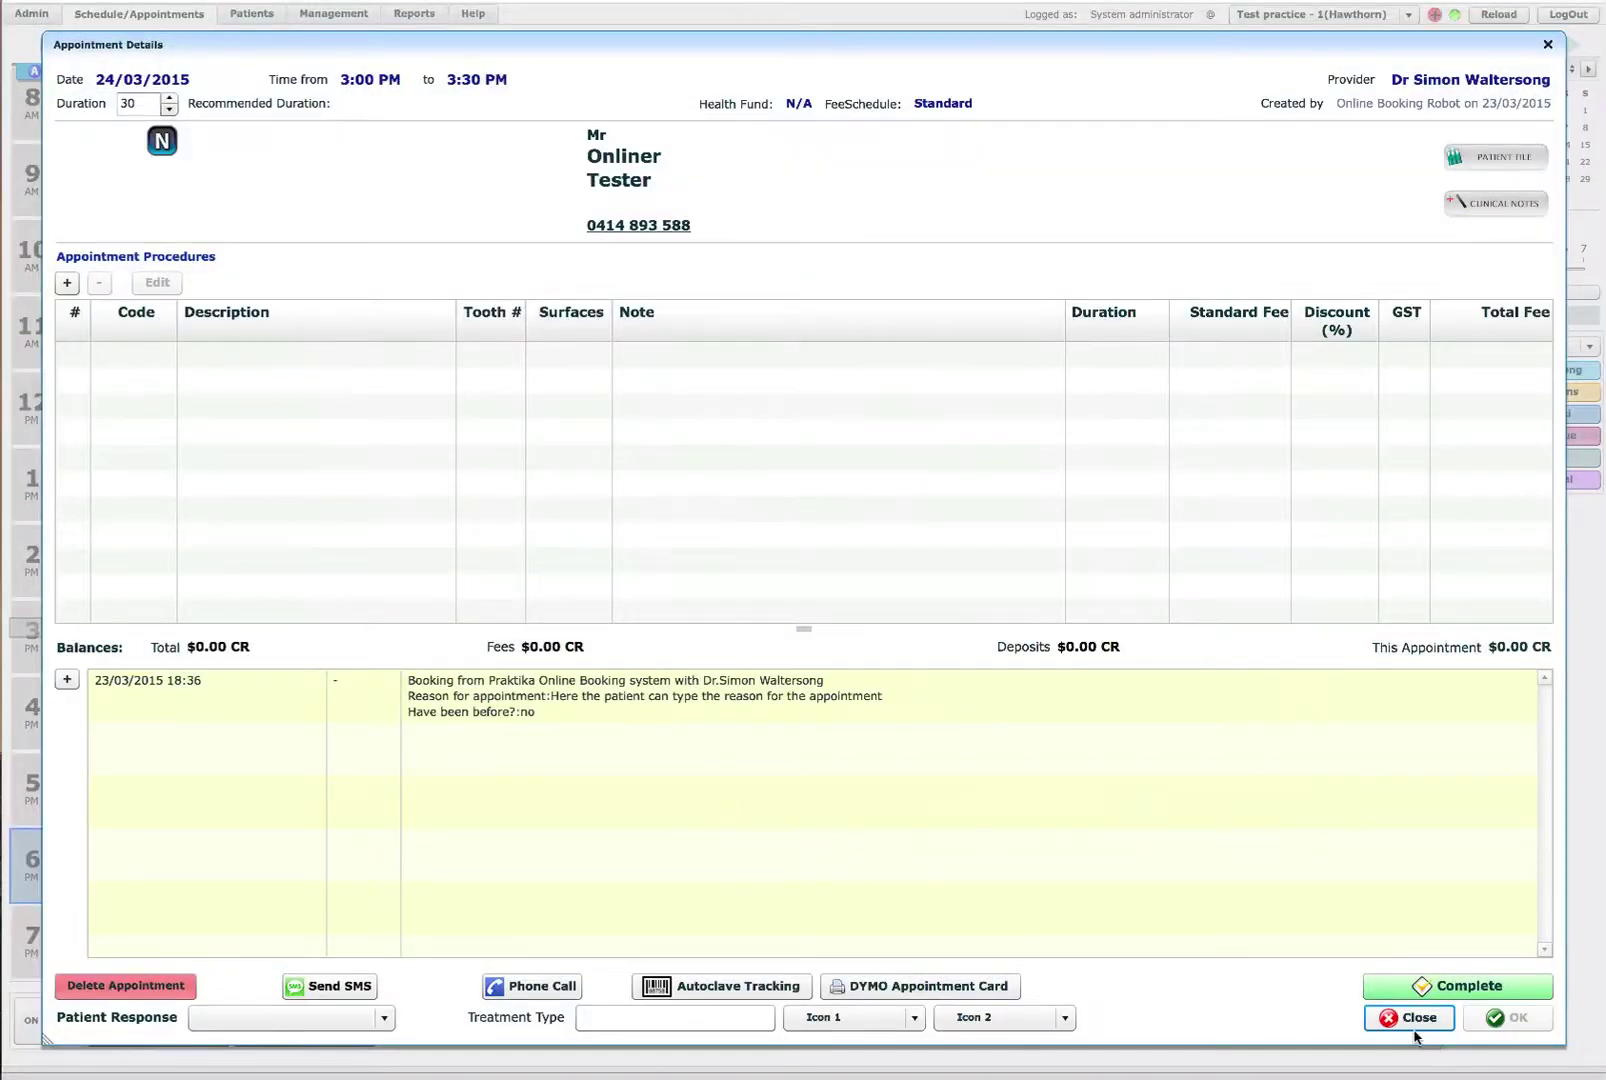
Step: Close the Appointment Details window to return to the schedule
{"action": "left_click", "coordinate": [1412, 1018]}
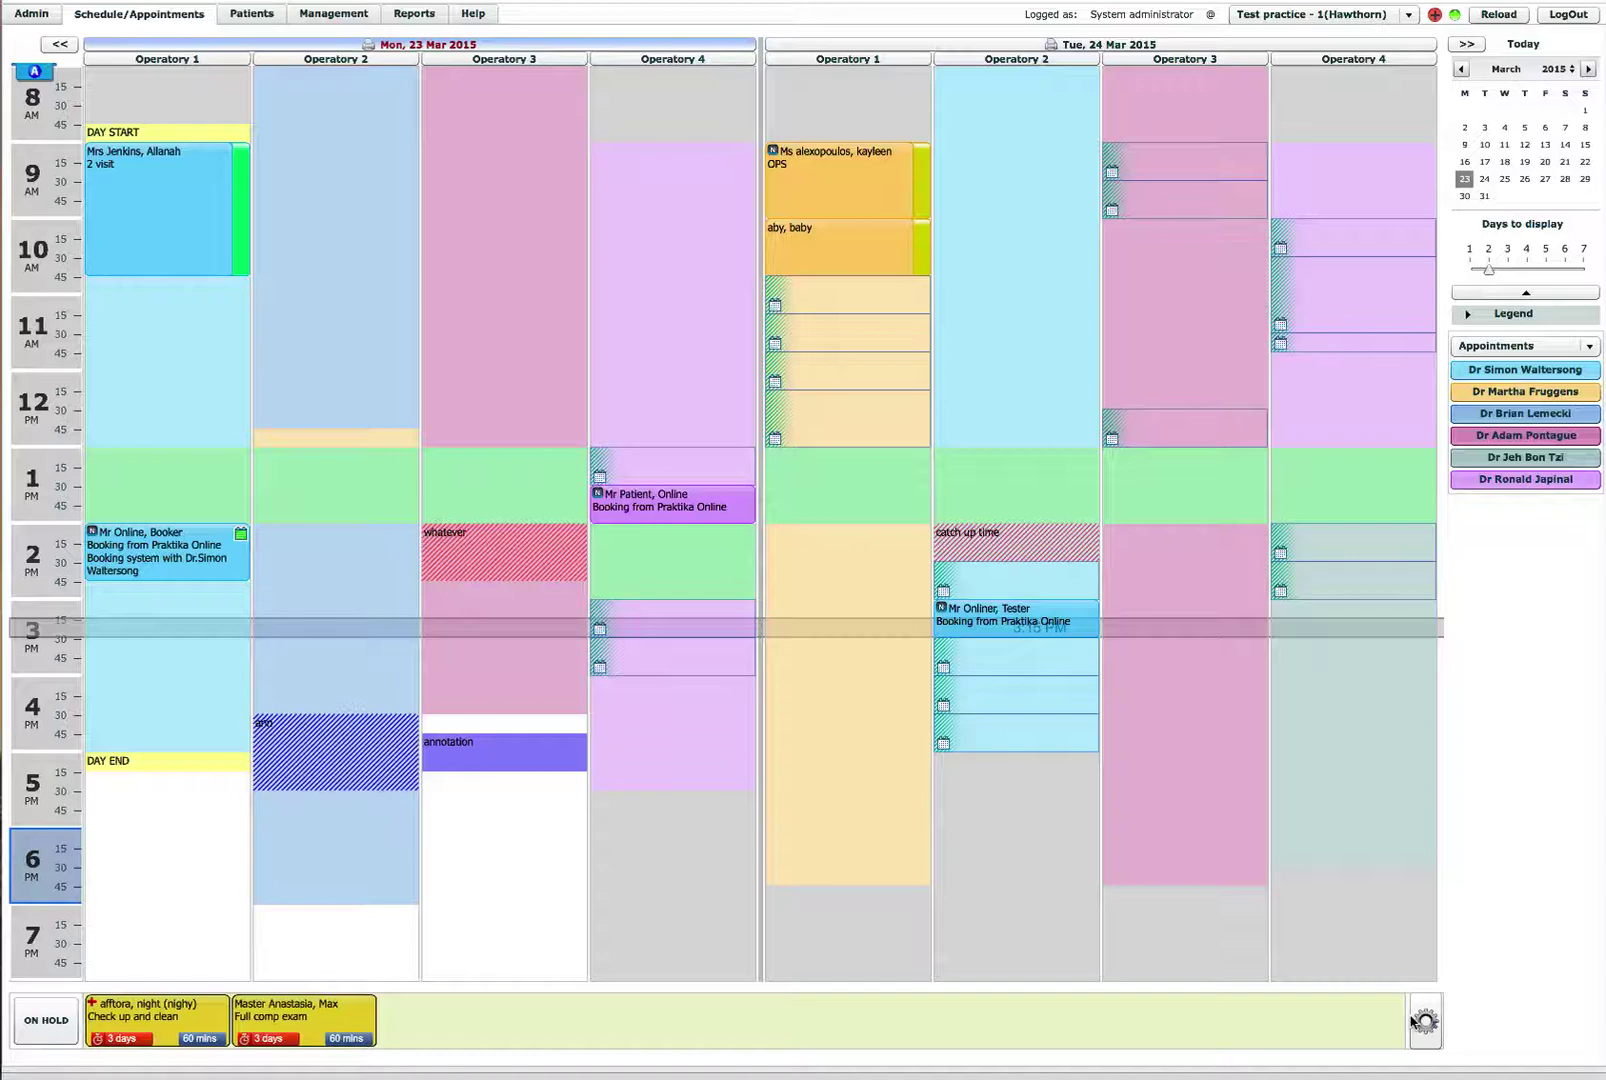